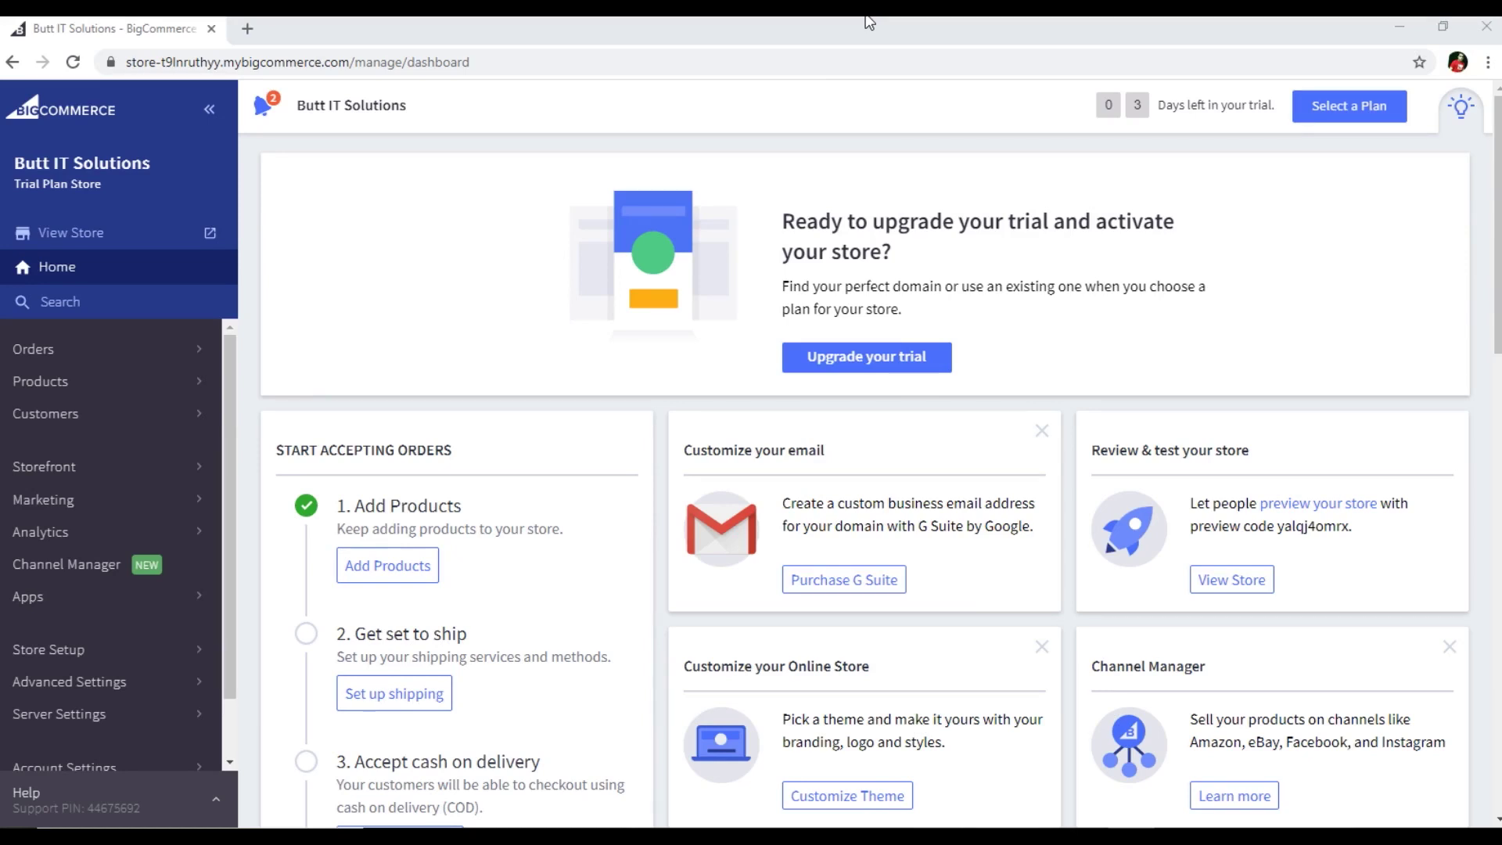
View the live storefront in a new tab, then go to Storefront themes from the dashboard
left_click(124, 237)
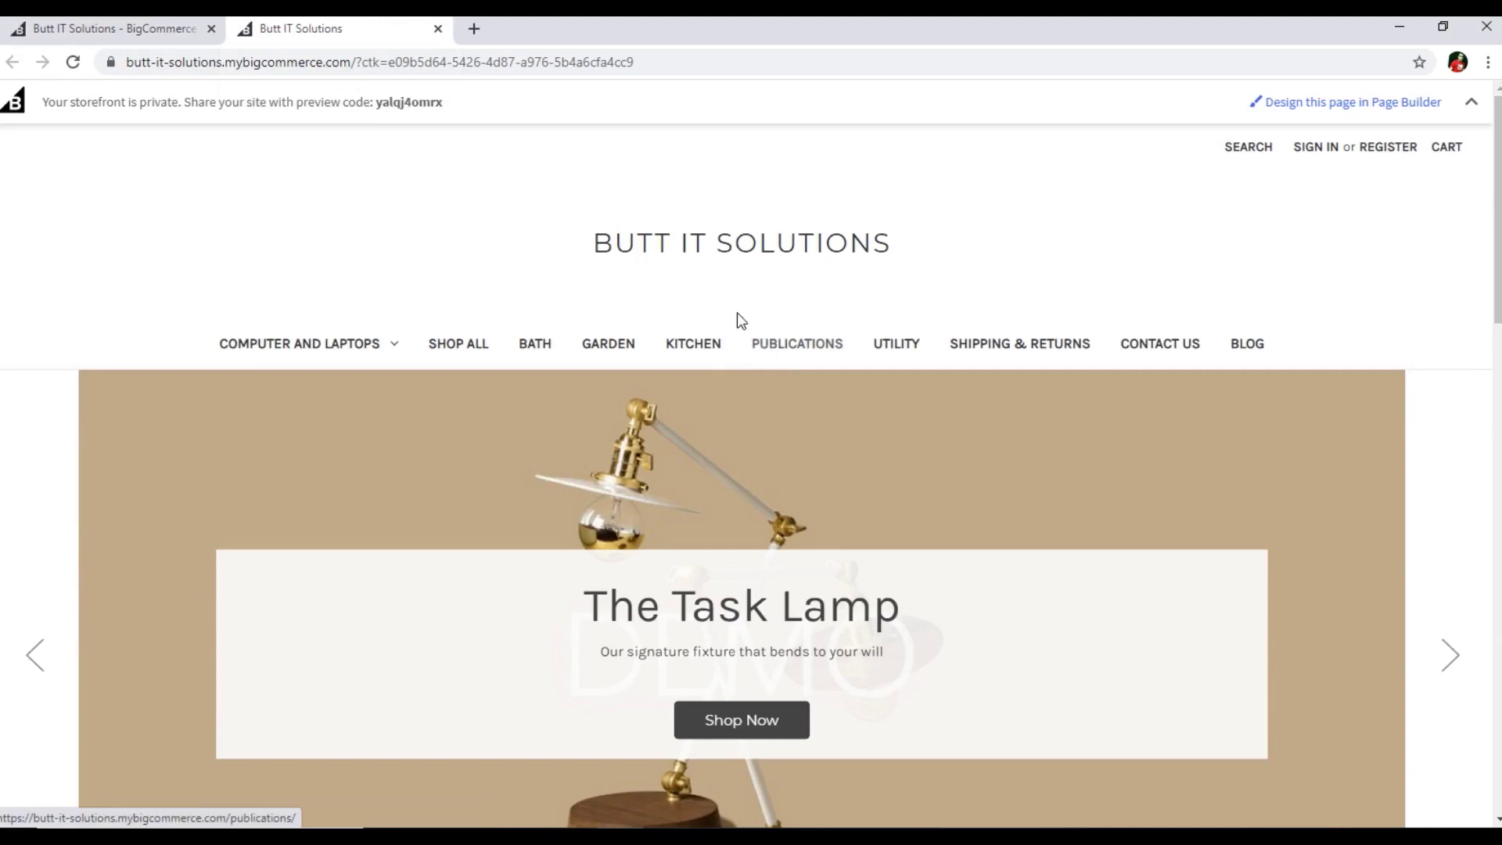
left_click(175, 25)
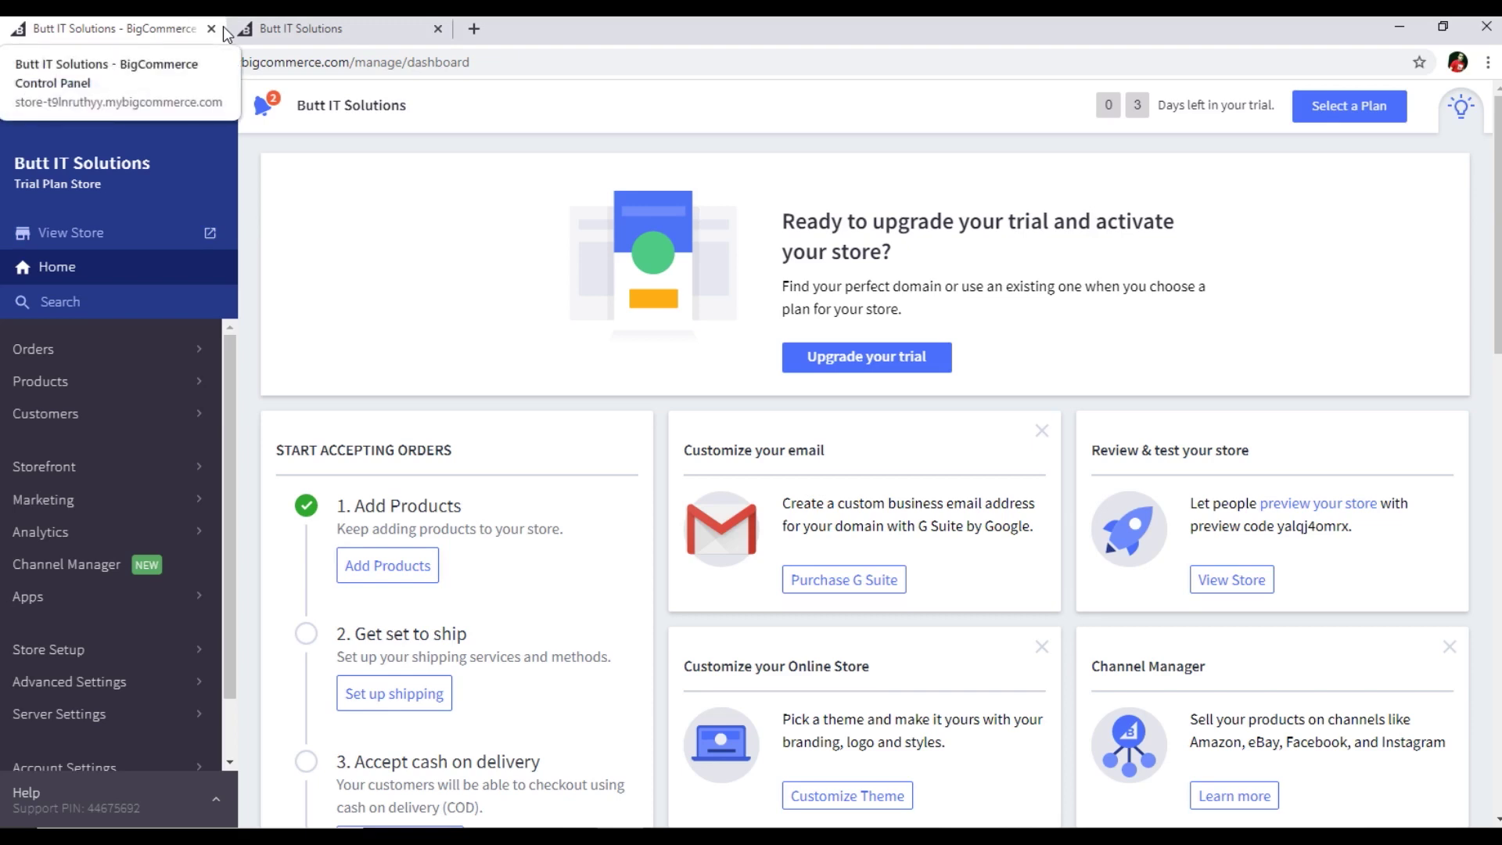
left_click(122, 475)
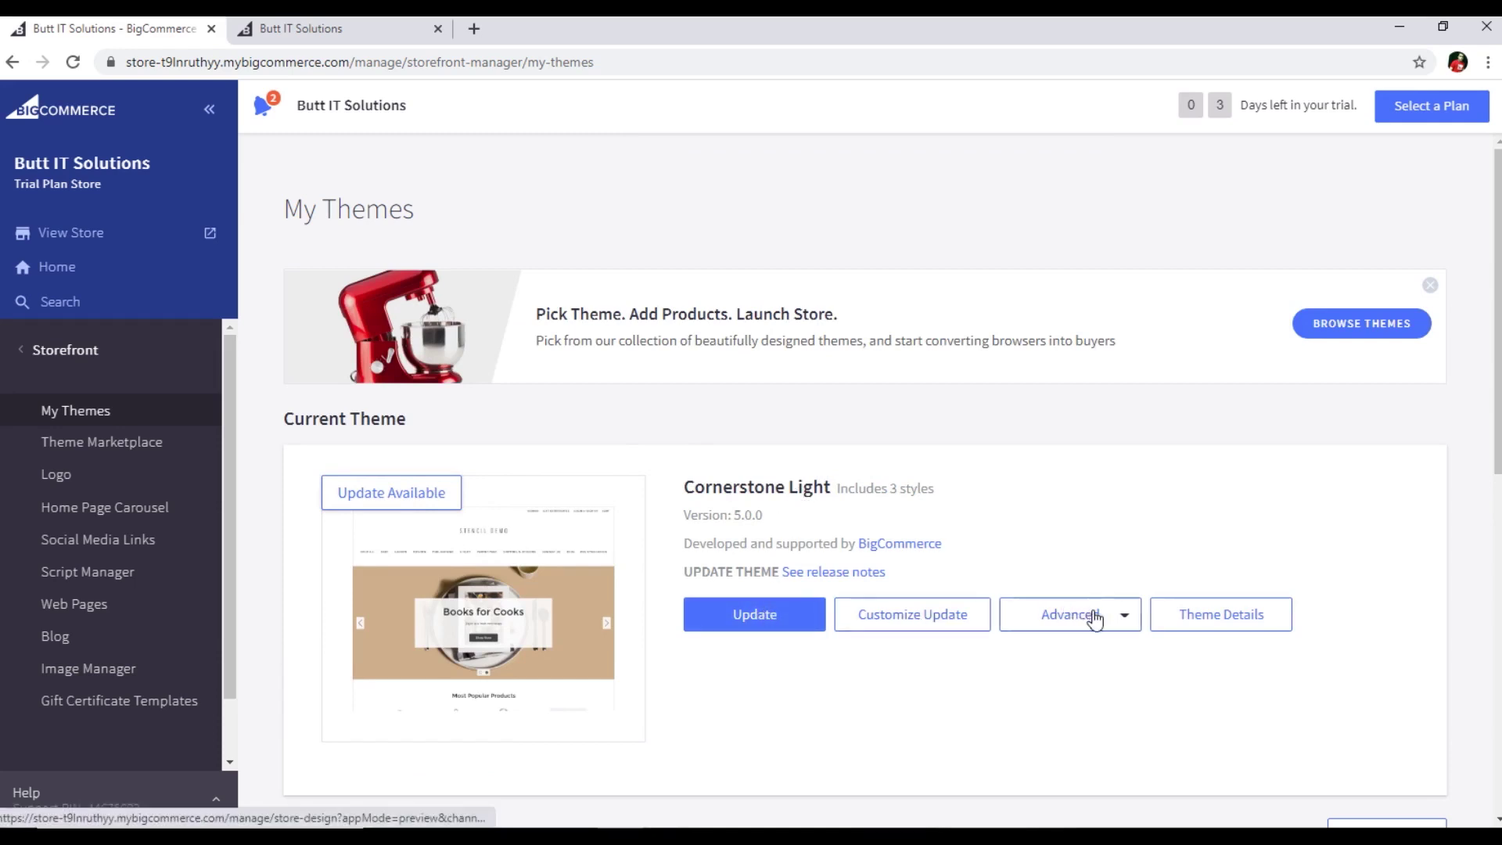
Review Cornerstone Light's Advanced options, then go to the Theme Marketplace
left_click(1128, 622)
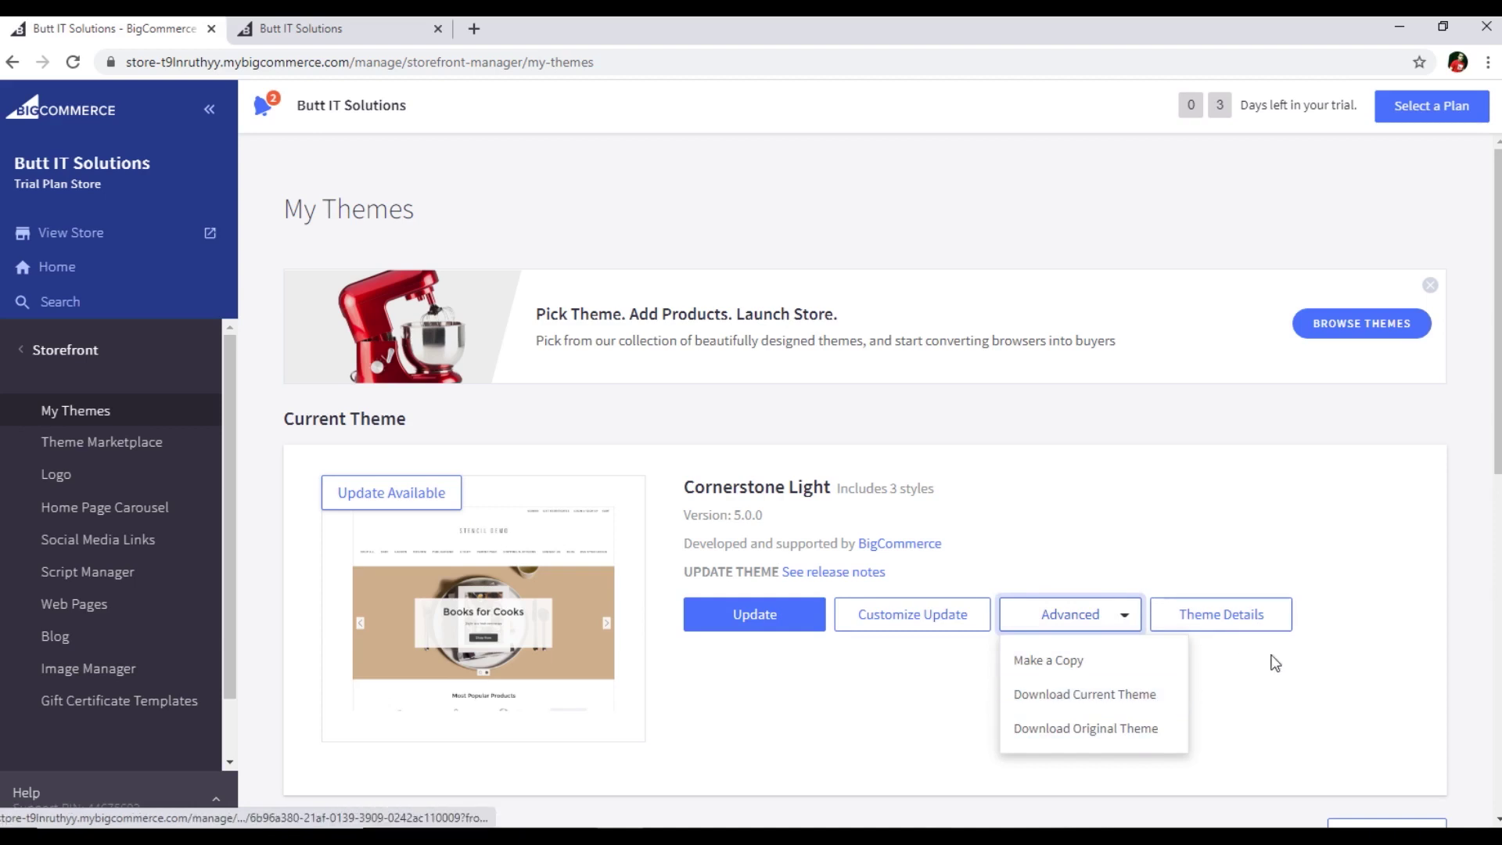
left_click(1293, 679)
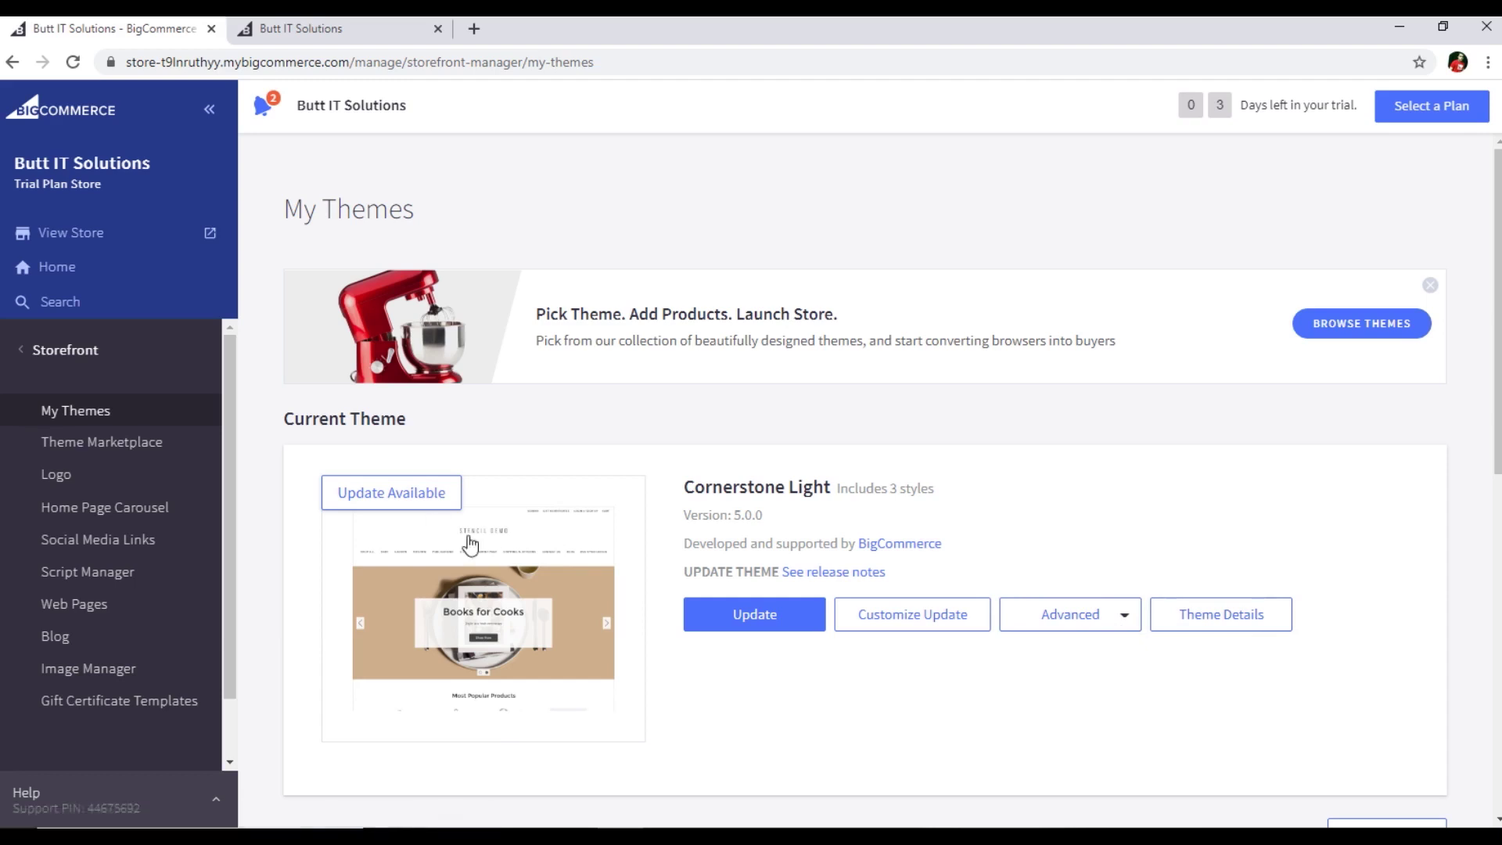
left_click(139, 444)
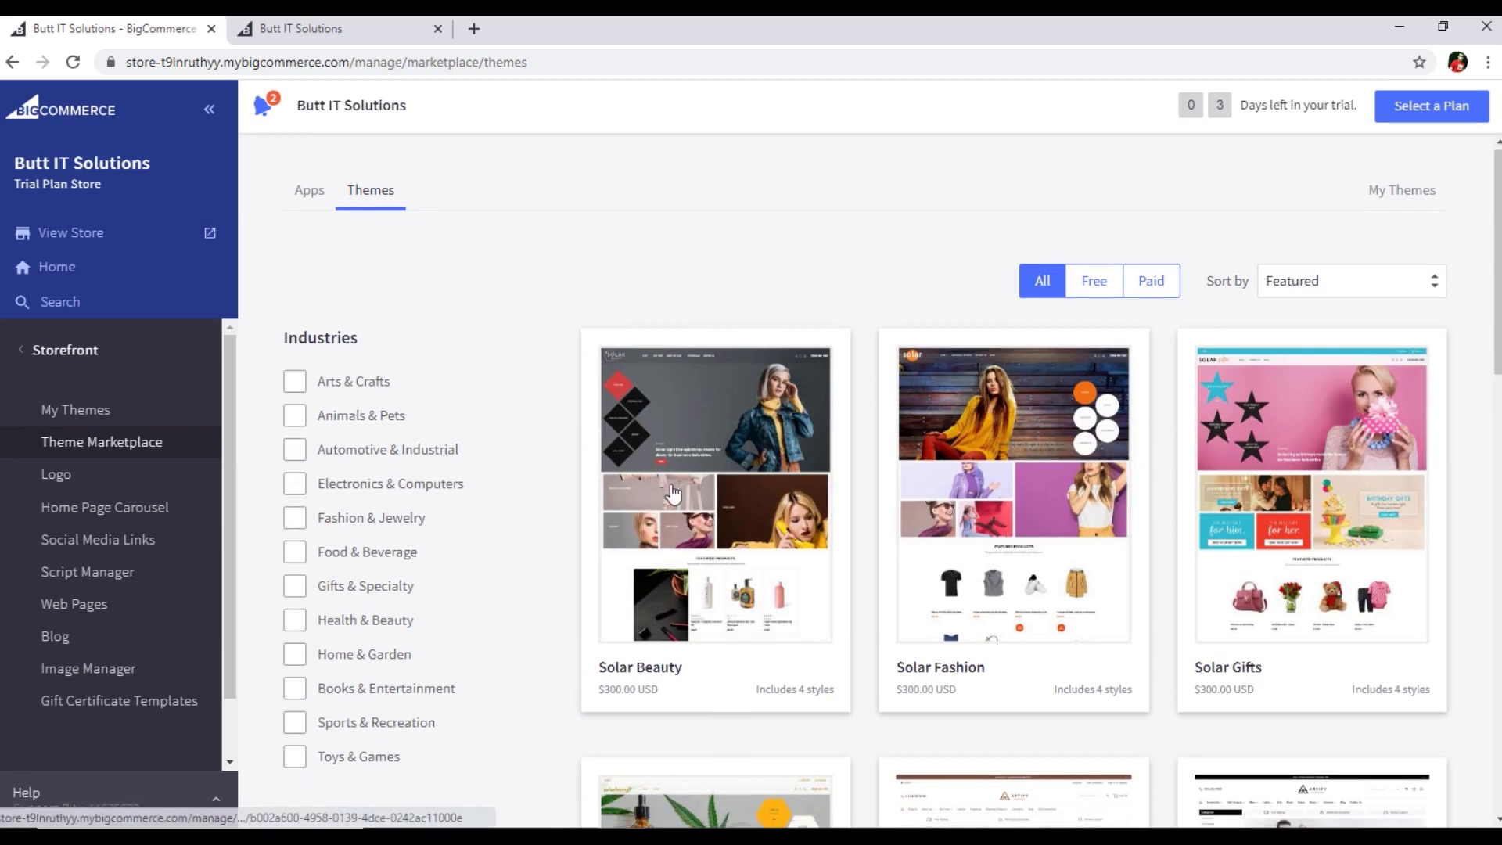
Filter the theme marketplace to Free themes after briefly comparing Paid ones
scroll(879, 500, "down", 13)
scroll(903, 519, "up", 15)
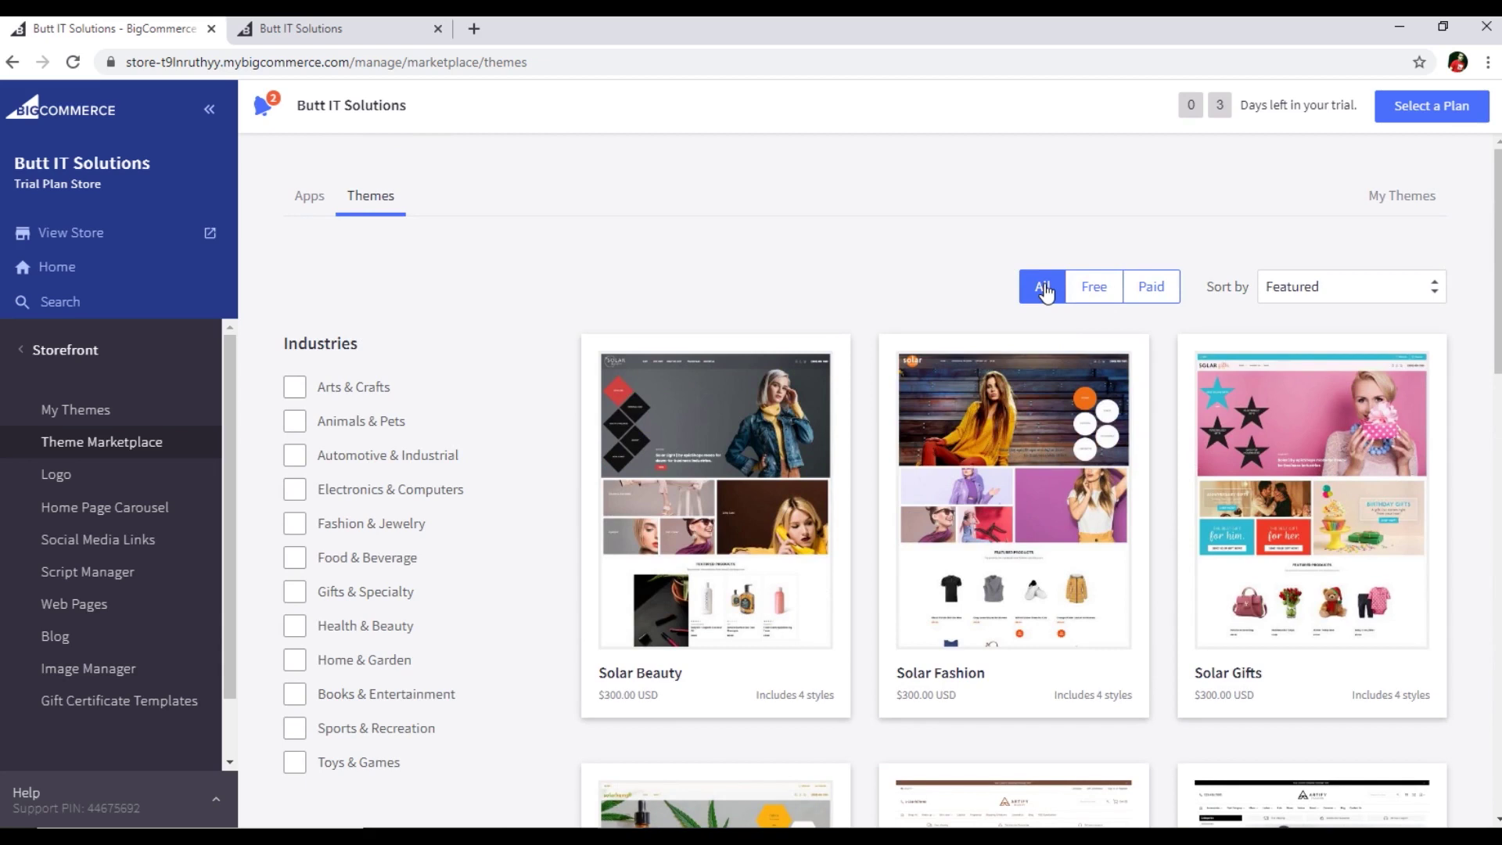
left_click(1095, 287)
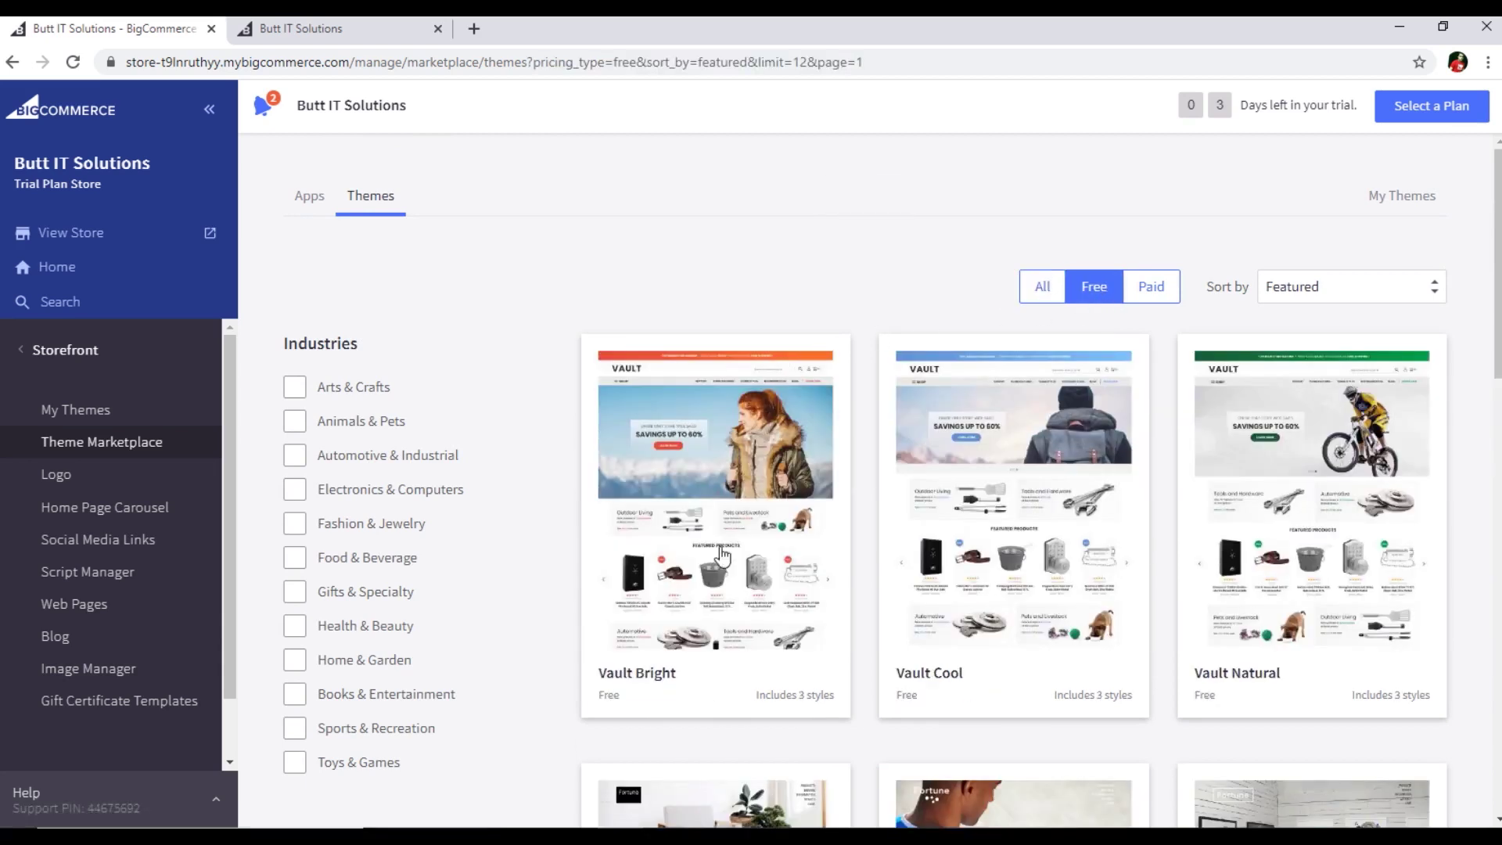
scroll(1003, 568, "down", 8)
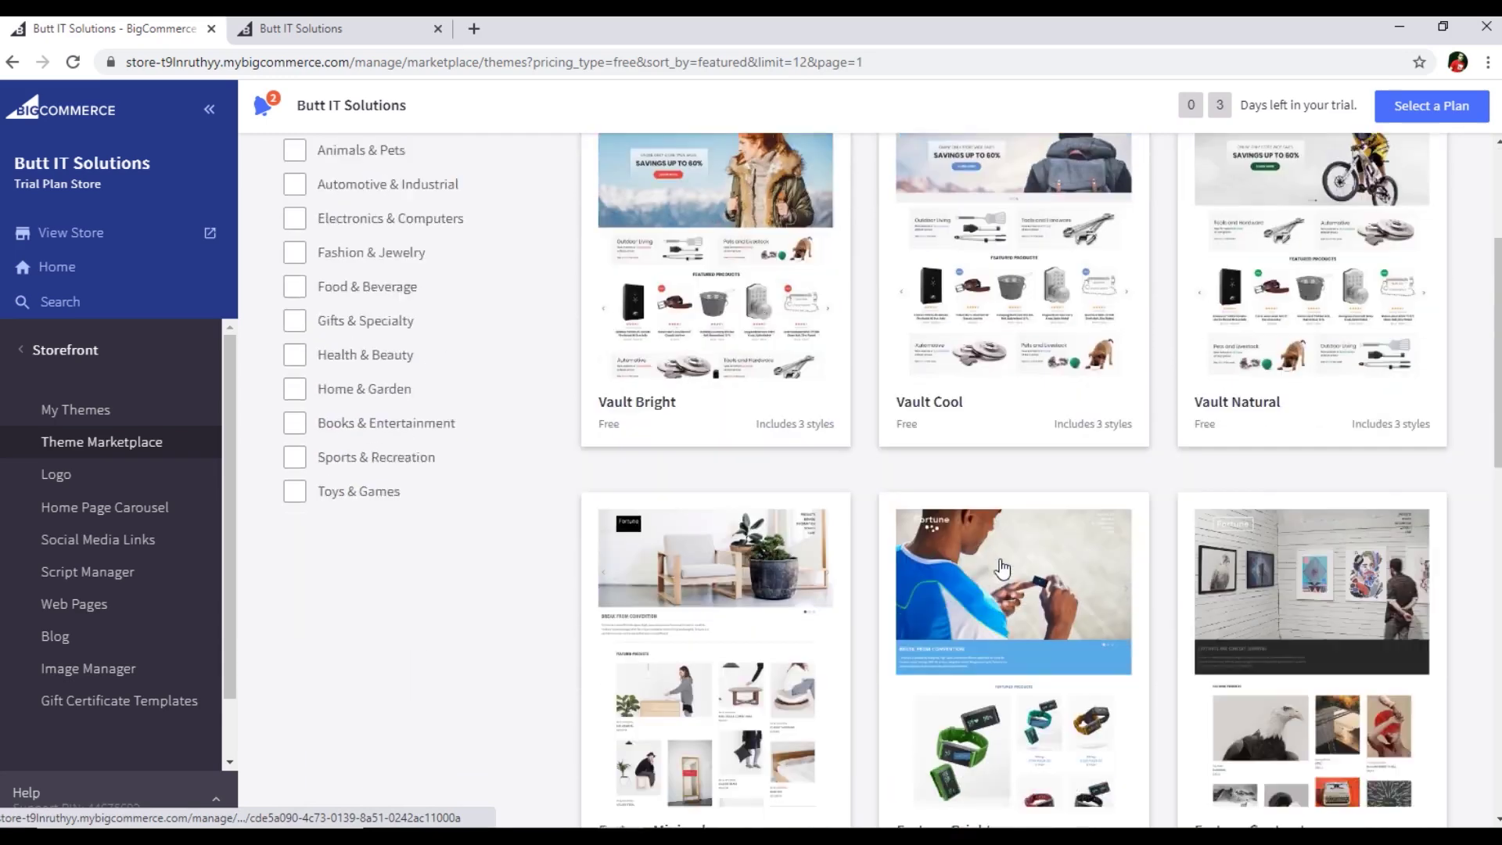
scroll(861, 570, "up", 8)
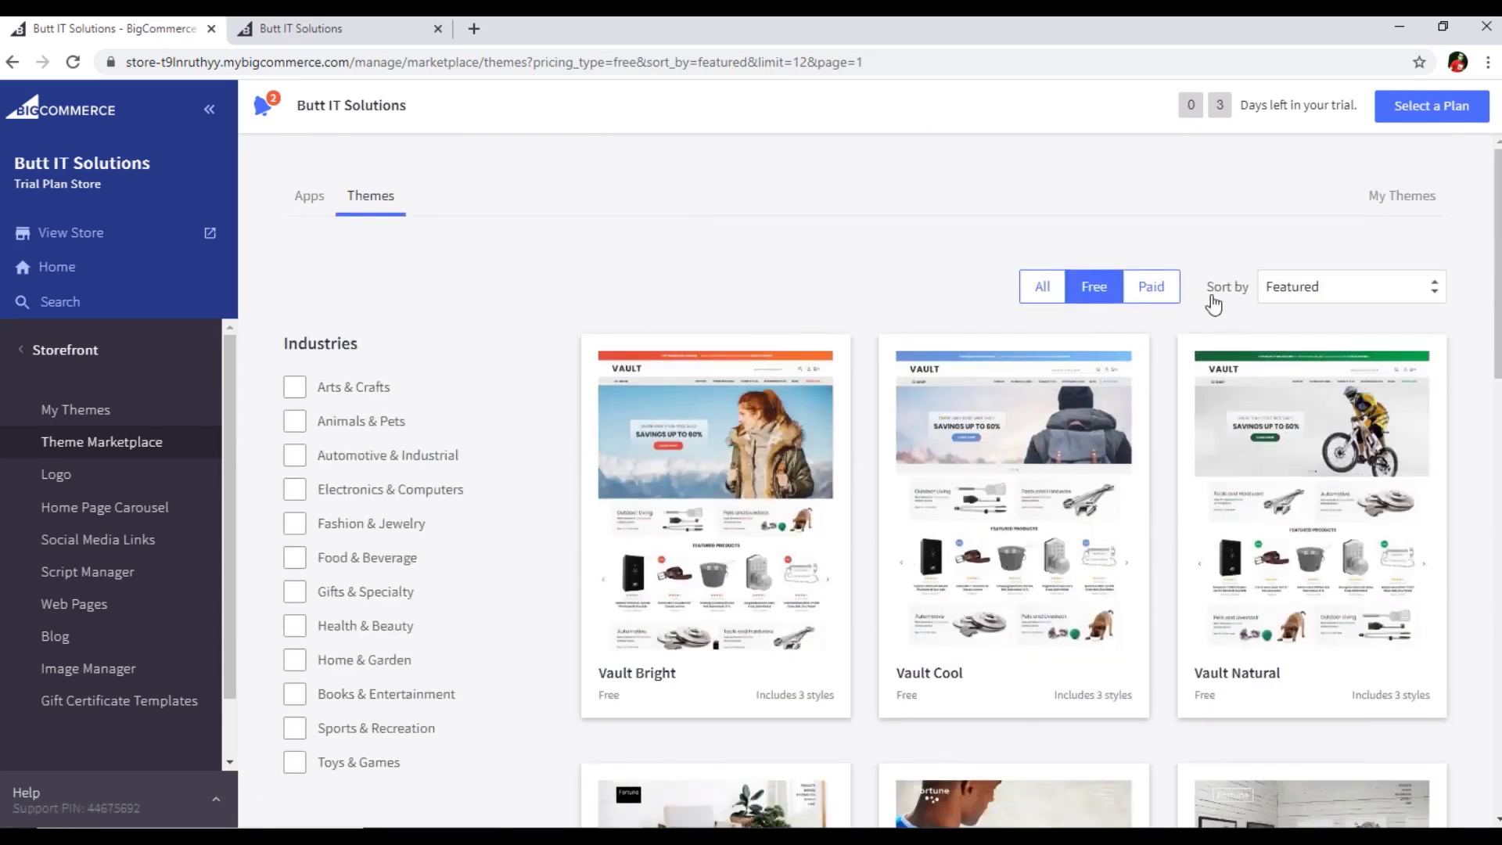
left_click(1150, 287)
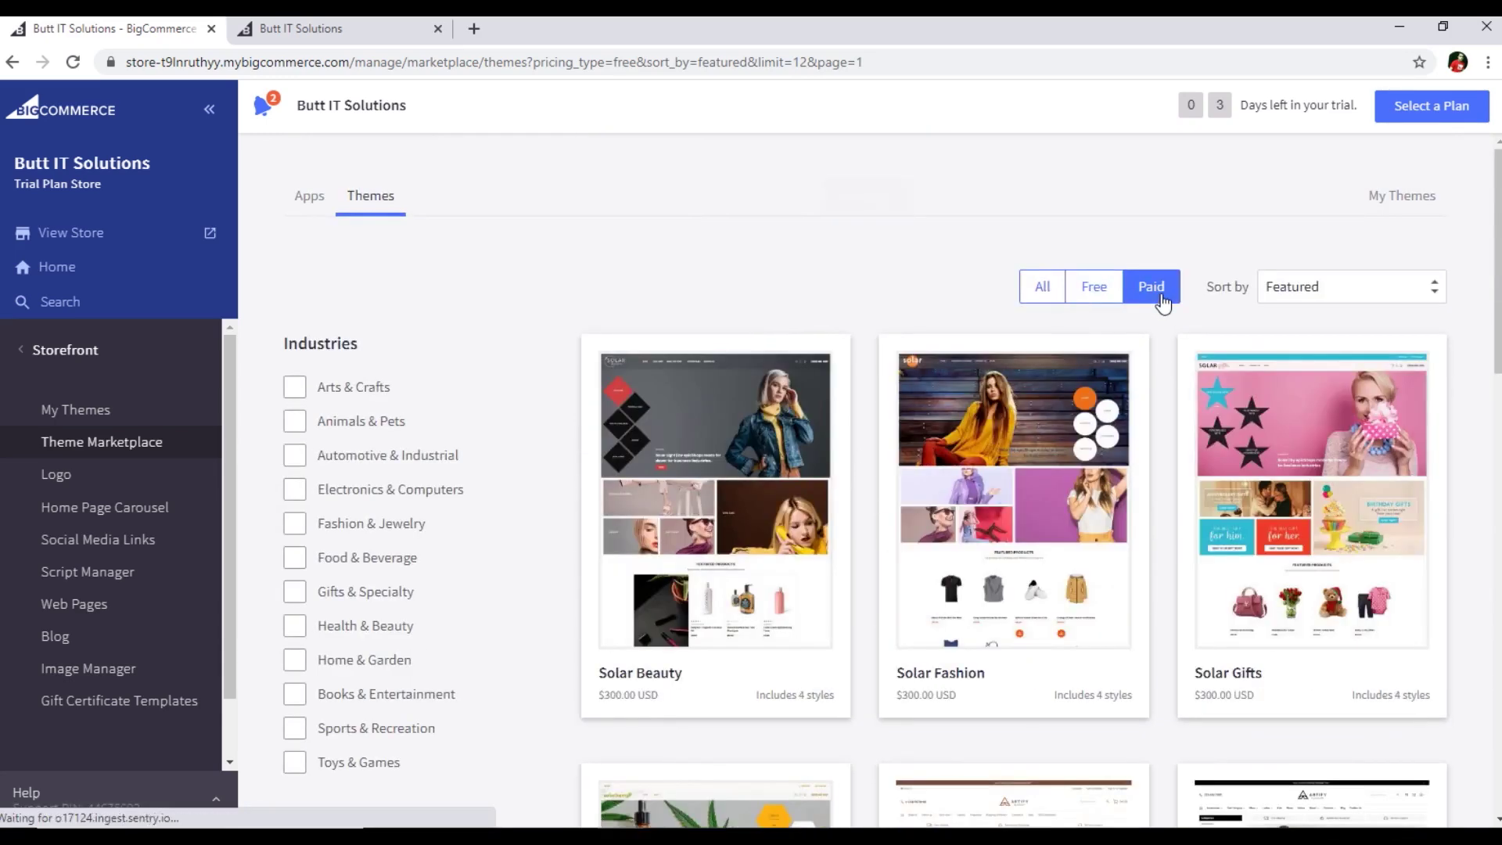
left_click(1105, 293)
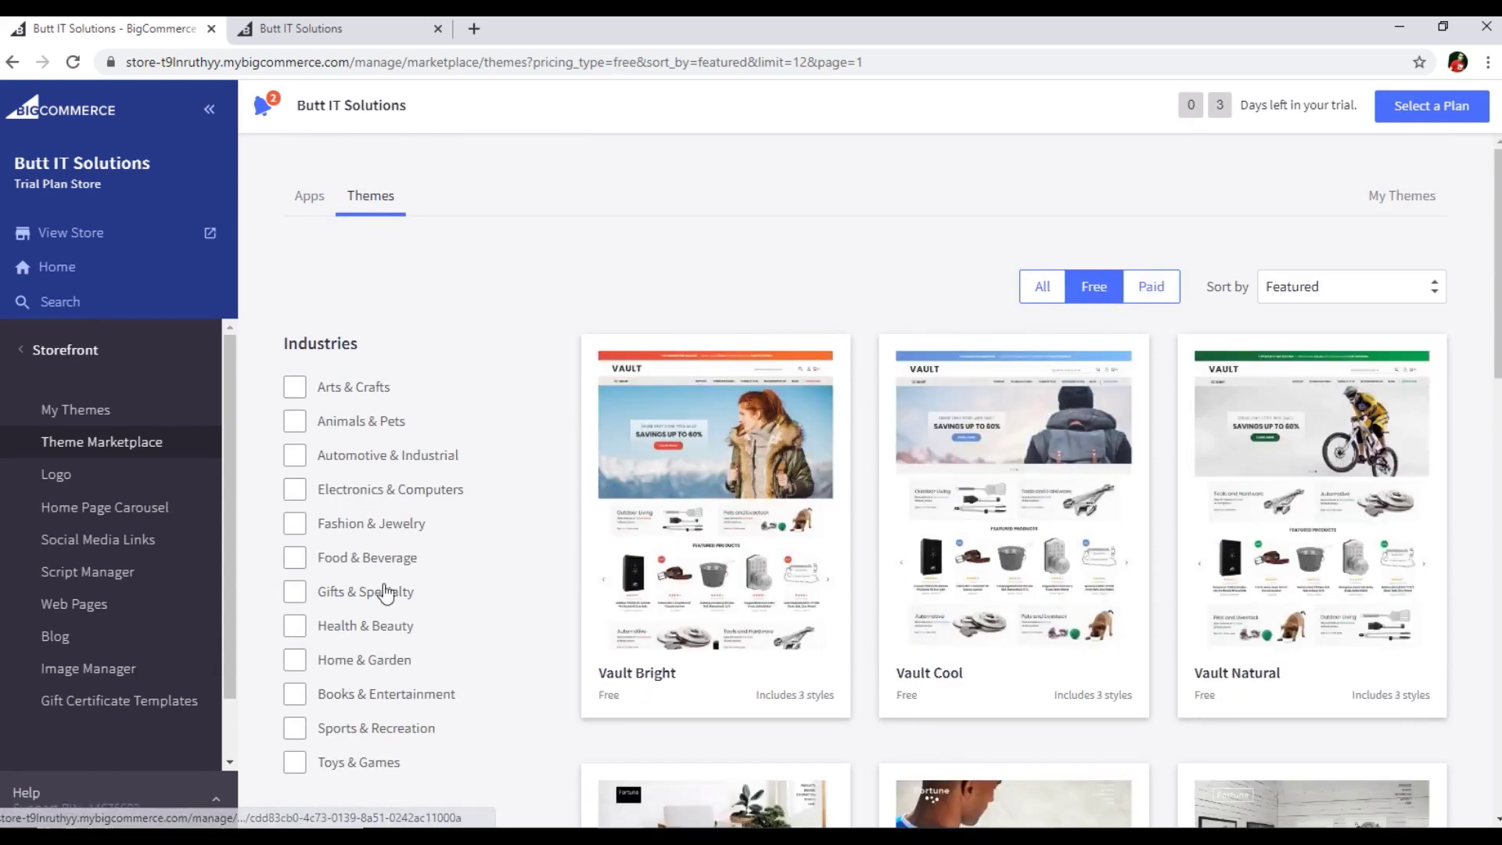
Filter the free themes to the Fashion & Jewelry industry, briefly trying Health & Beauty
left_click(295, 524)
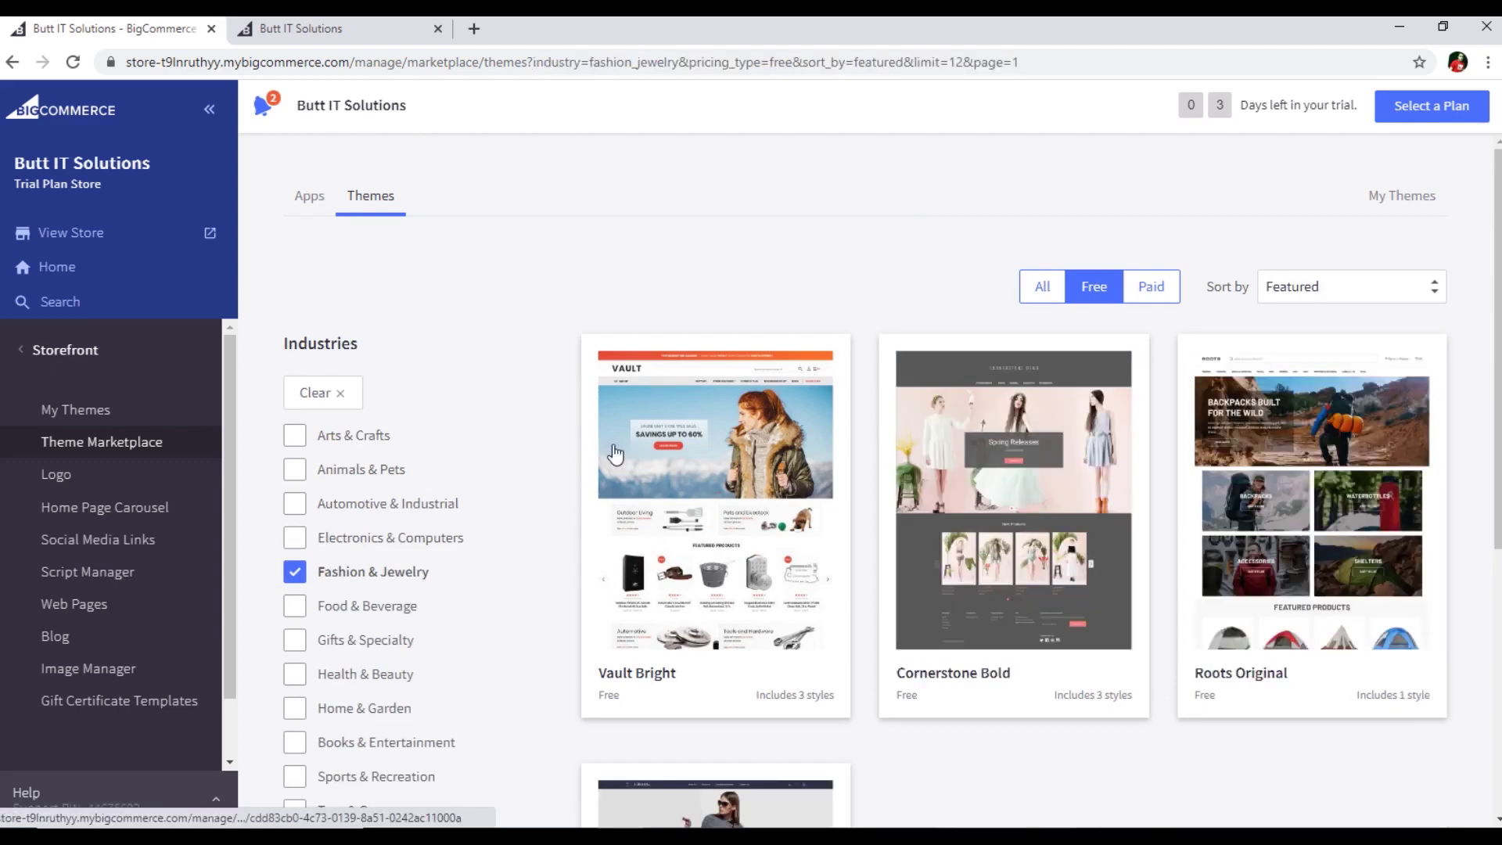
scroll(856, 552, "down", 3)
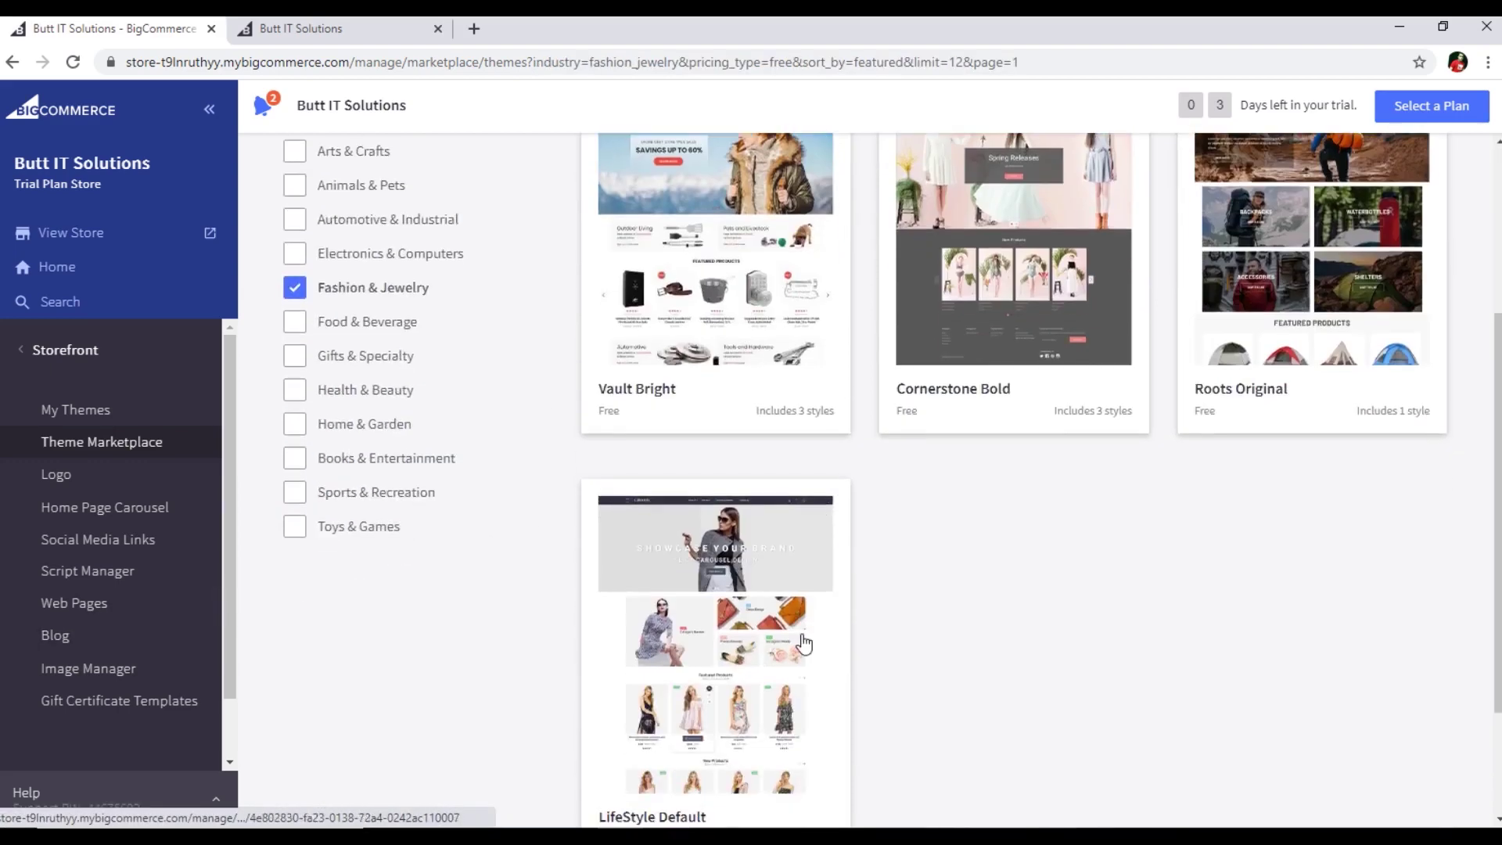
scroll(742, 531, "up", 3)
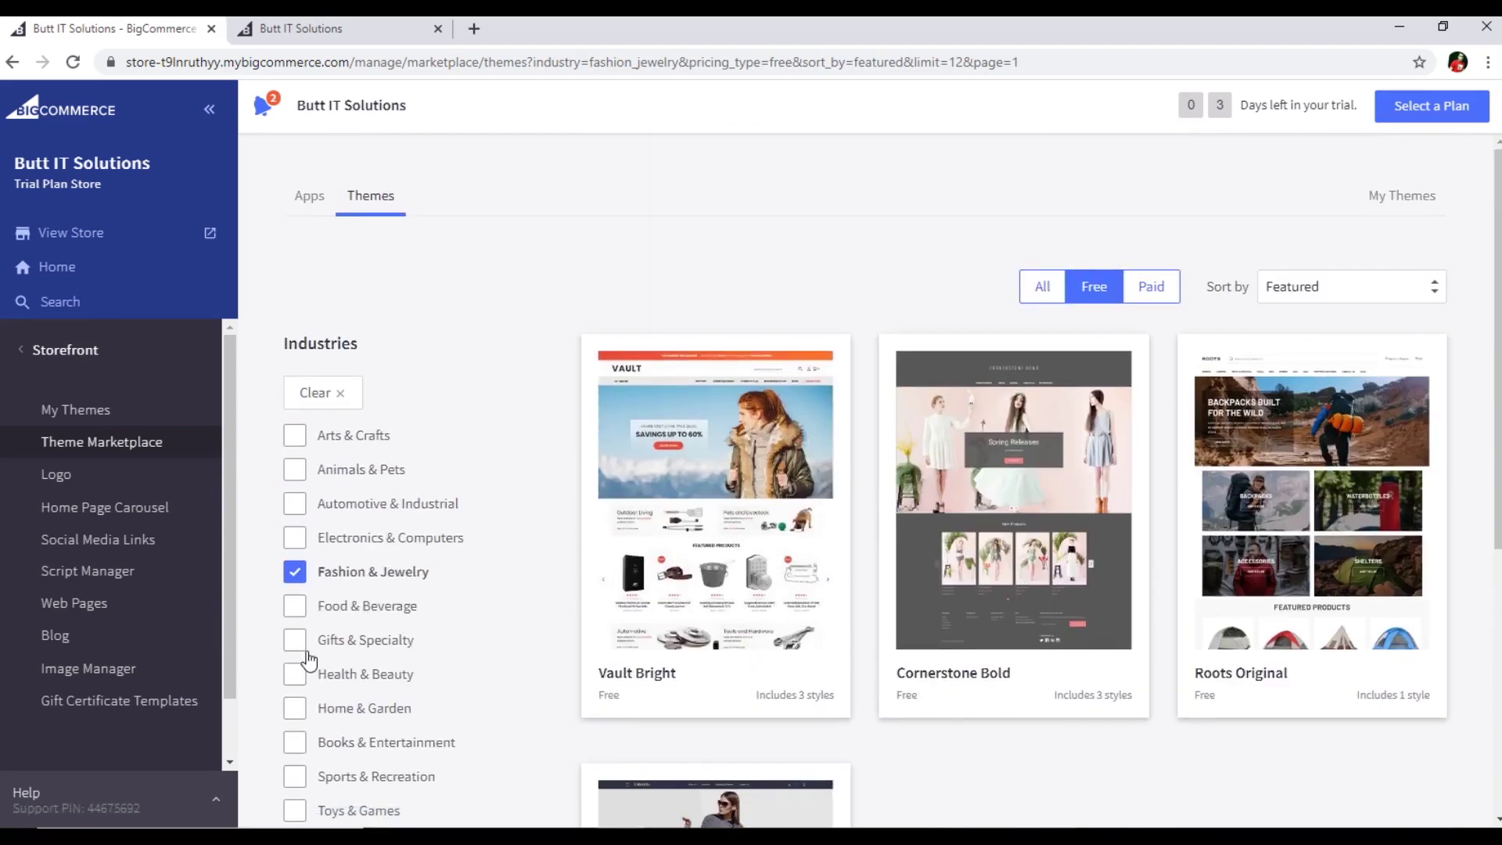
scroll(313, 650, "down", 4)
left_click(305, 389)
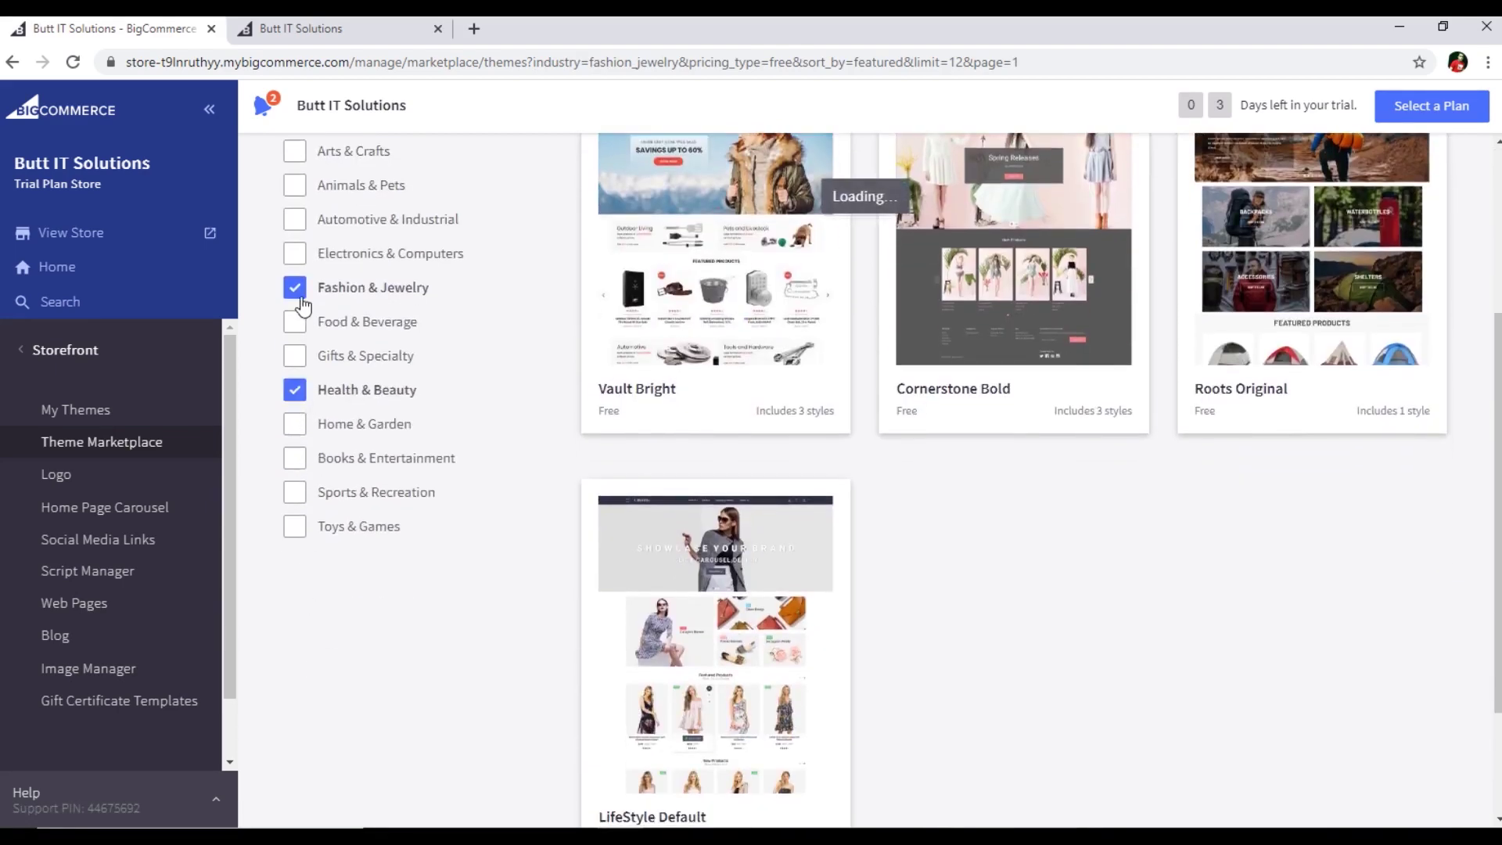
left_click(296, 577)
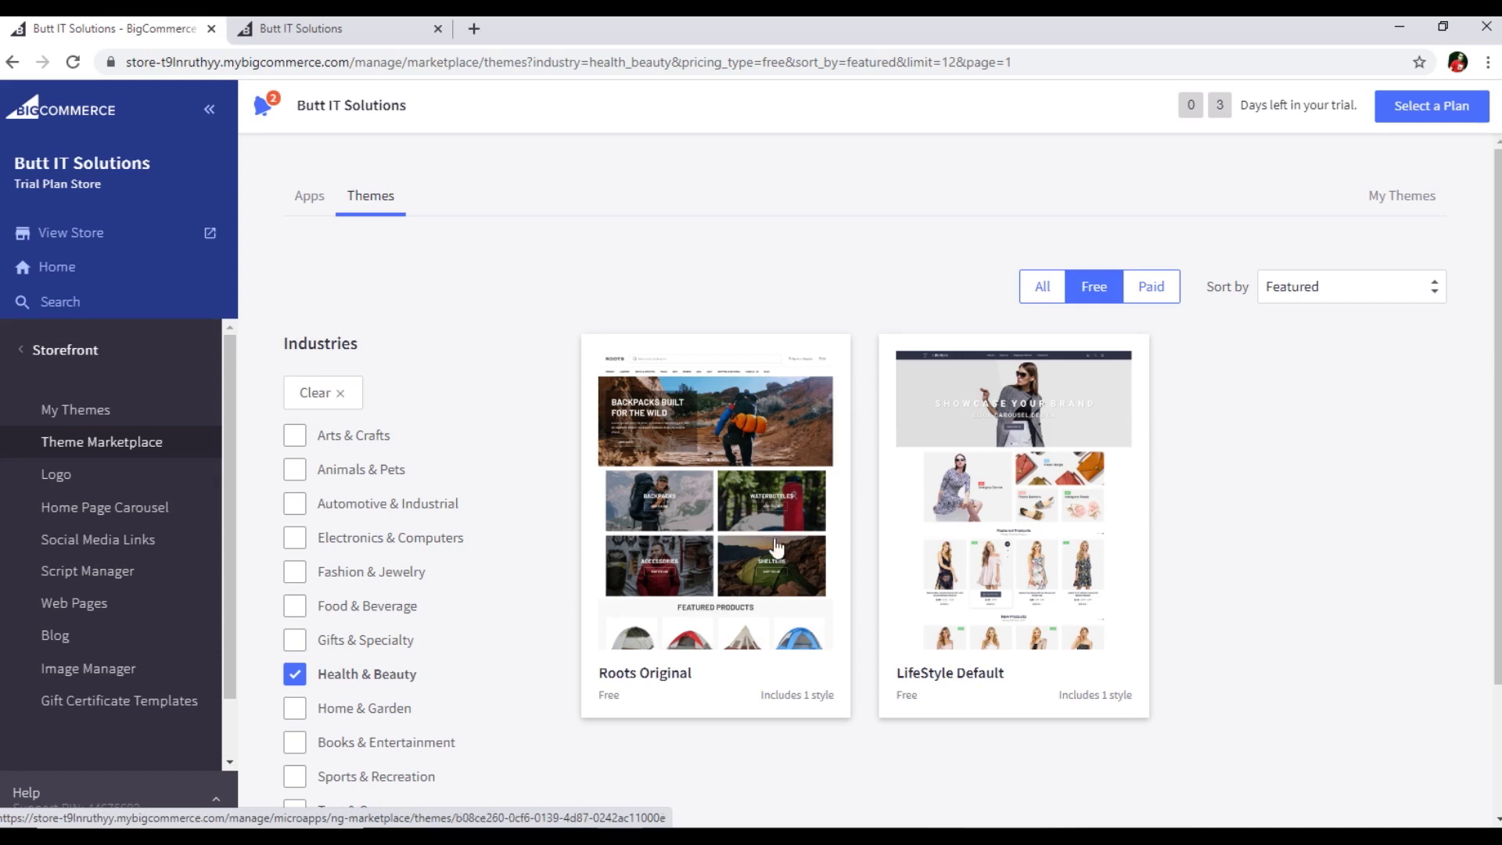
scroll(439, 571, "down", 2)
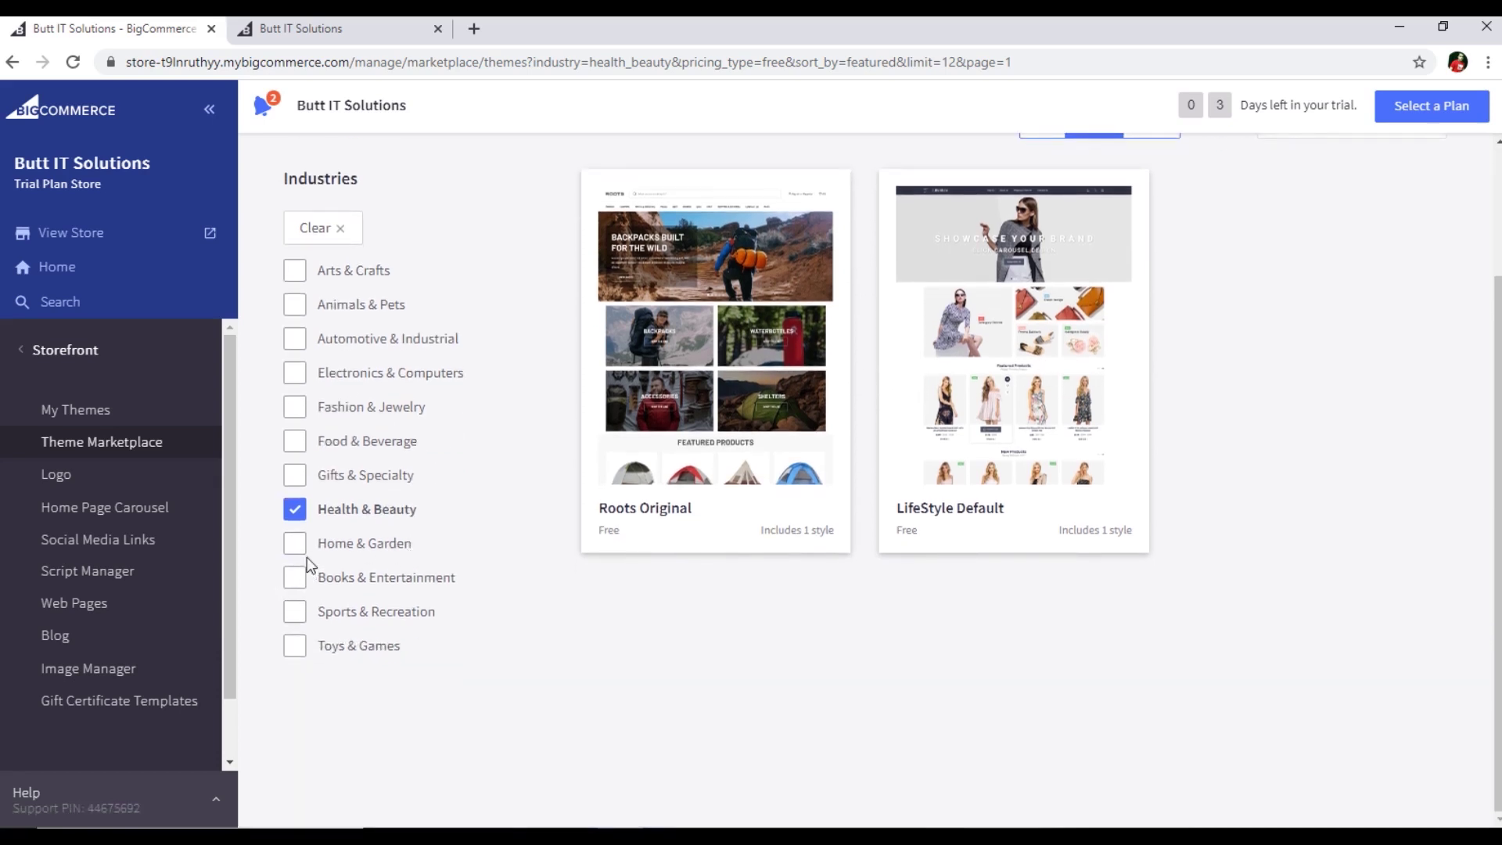
left_click(294, 509)
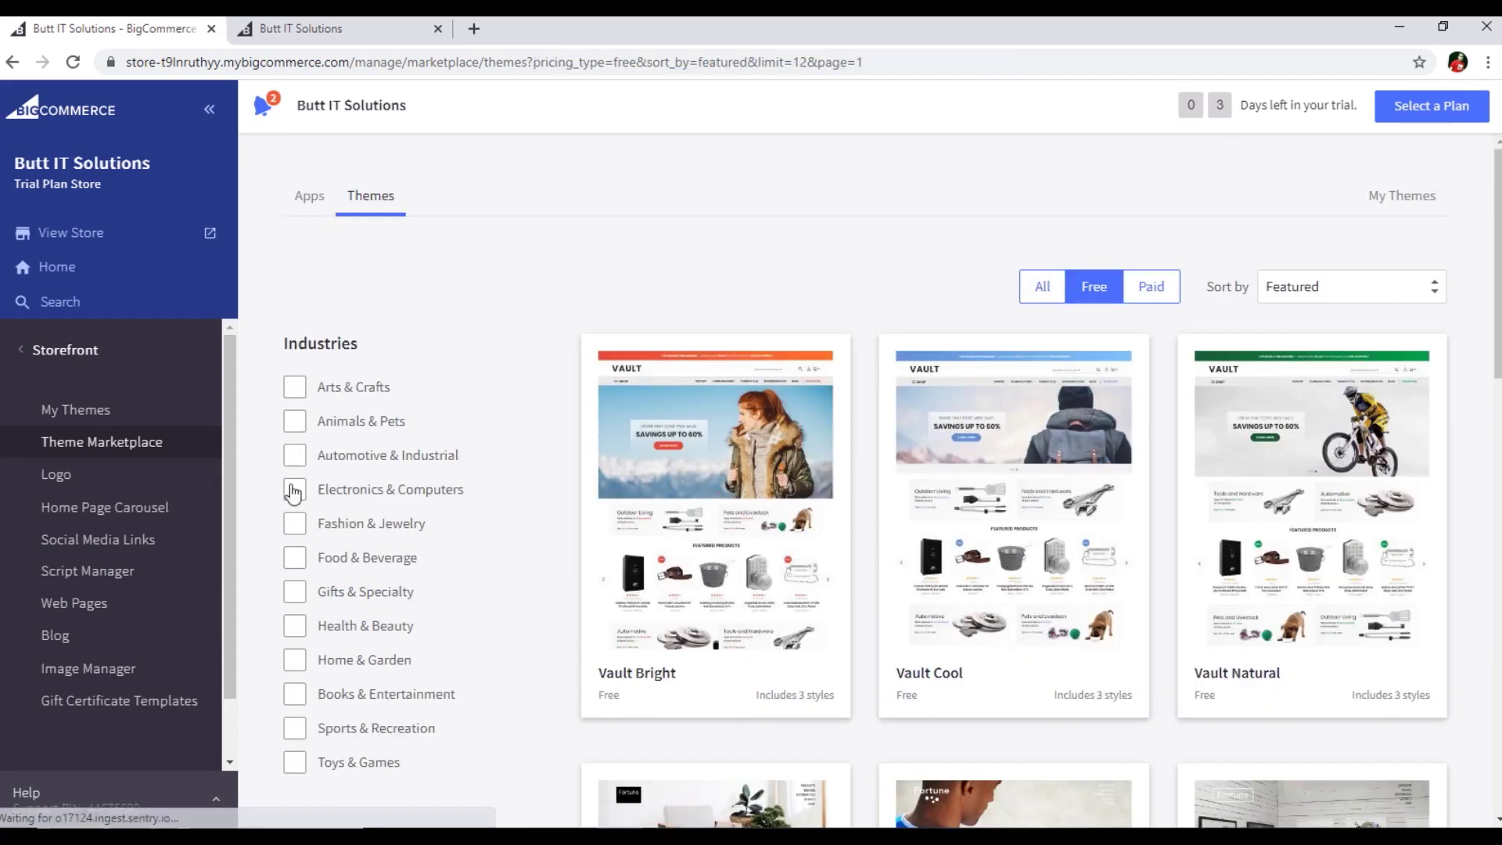
scroll(294, 500, "down", 2)
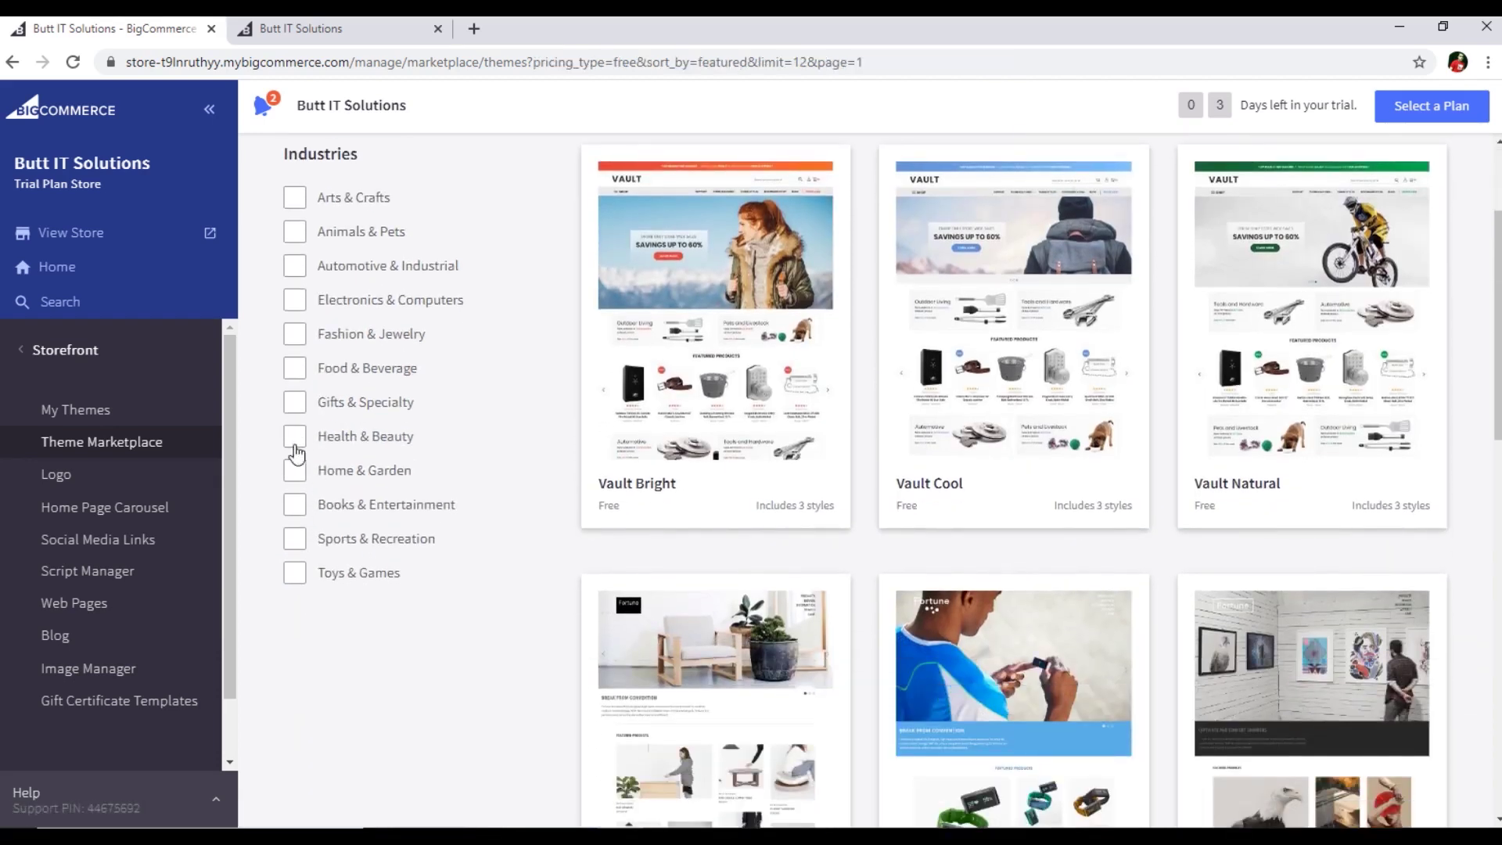
left_click(295, 335)
scroll(879, 514, "down", 2)
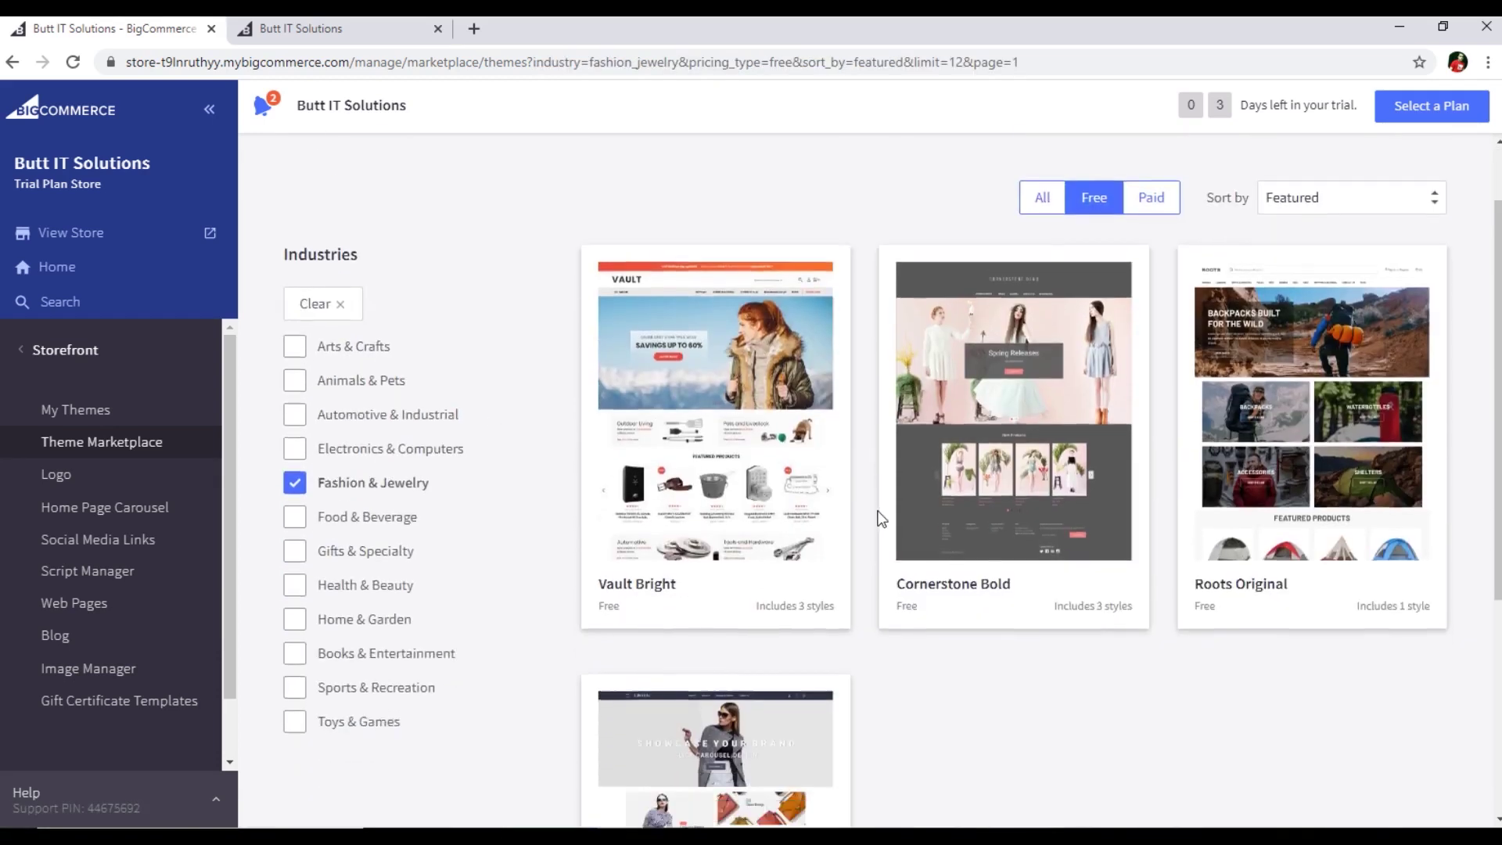
scroll(773, 440, "down", 2)
scroll(781, 456, "up", 4)
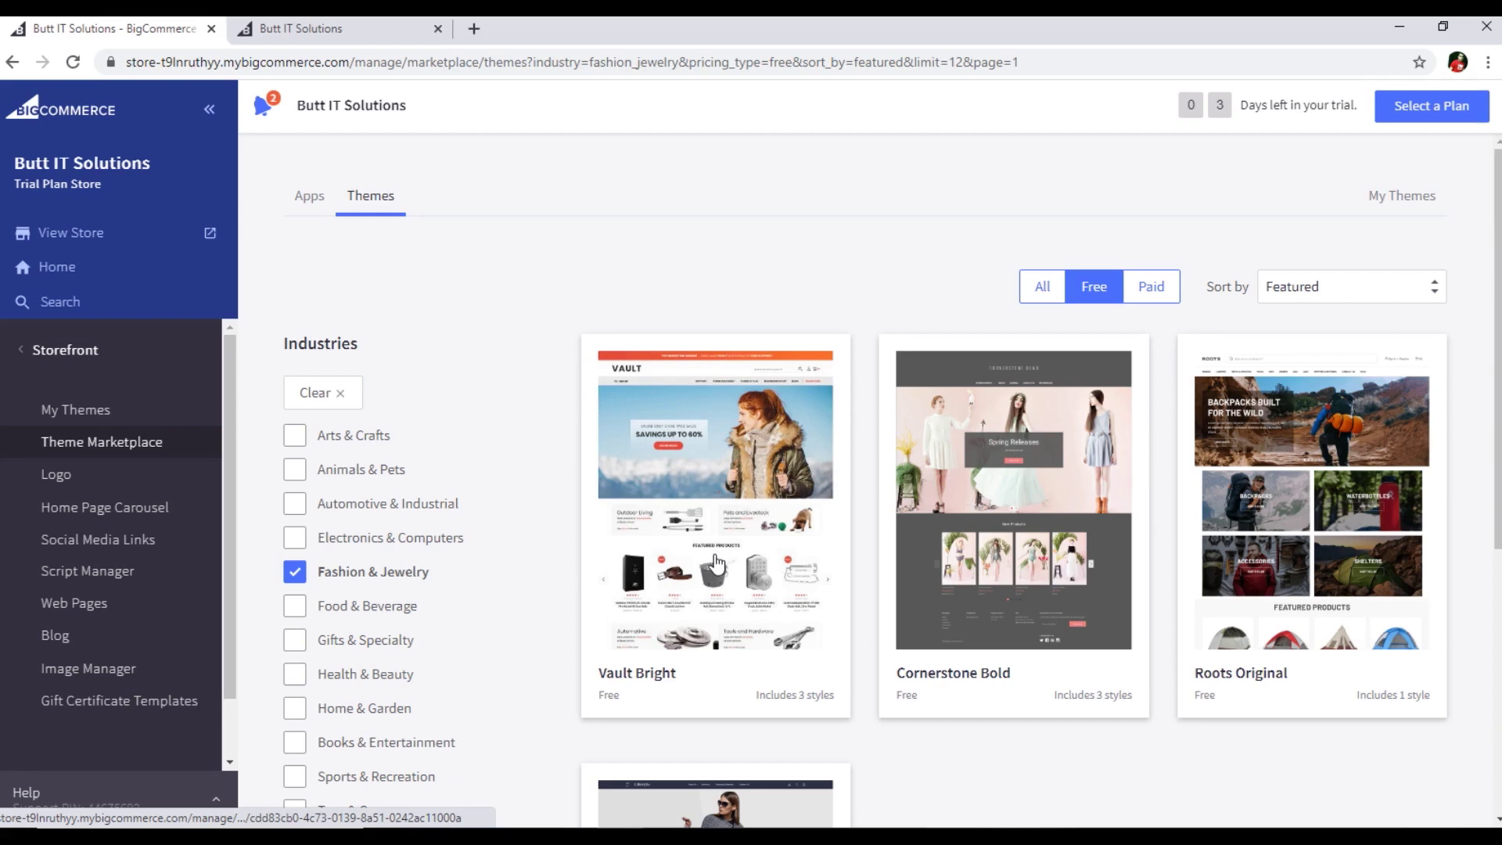
scroll(723, 551, "down", 2)
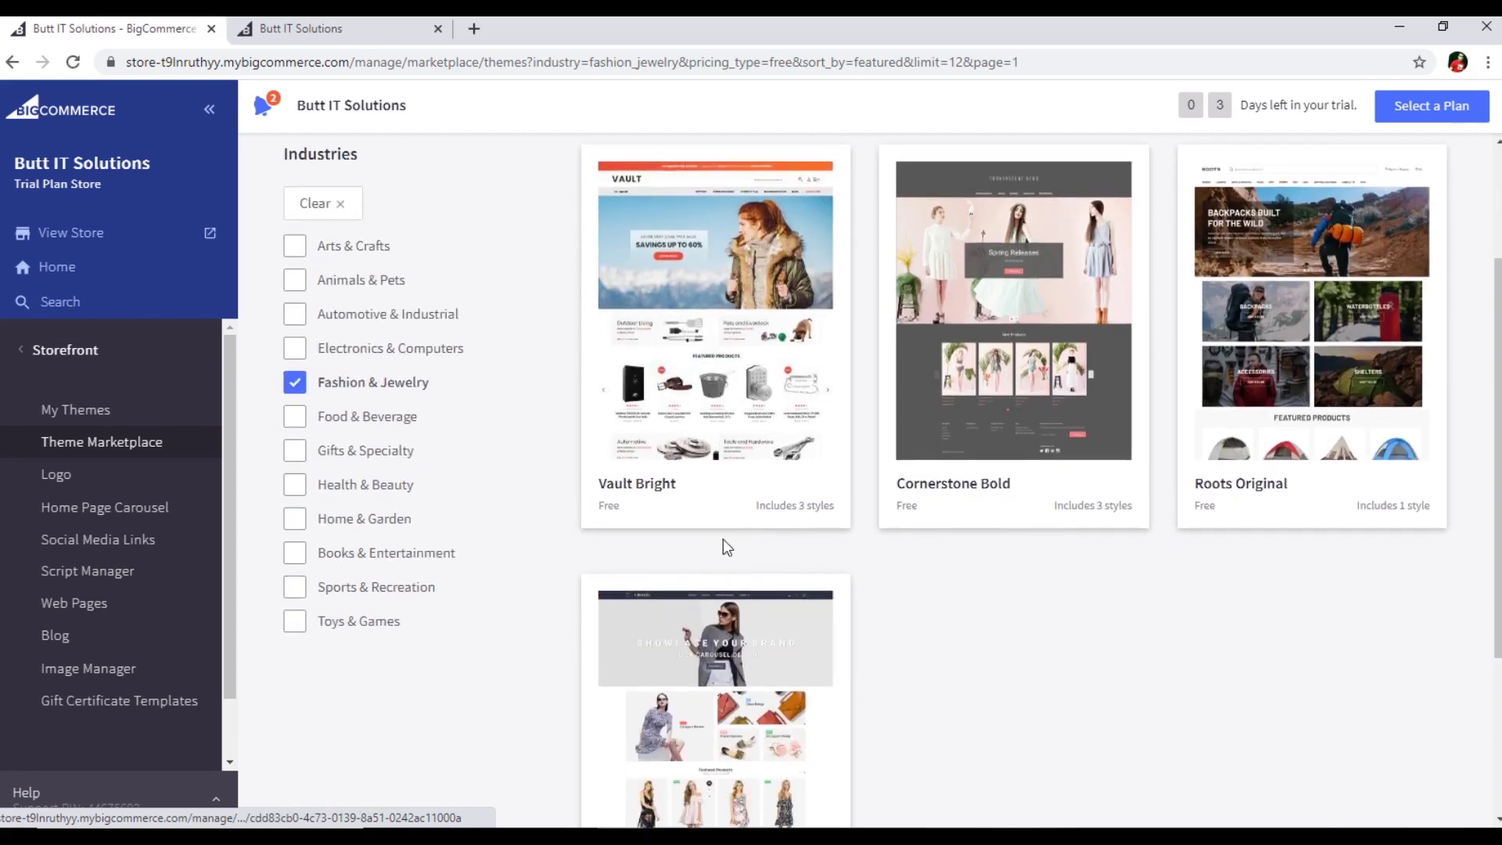
Open the Vault Bright theme and preview it in Page Builder with the store's content
left_click(743, 399)
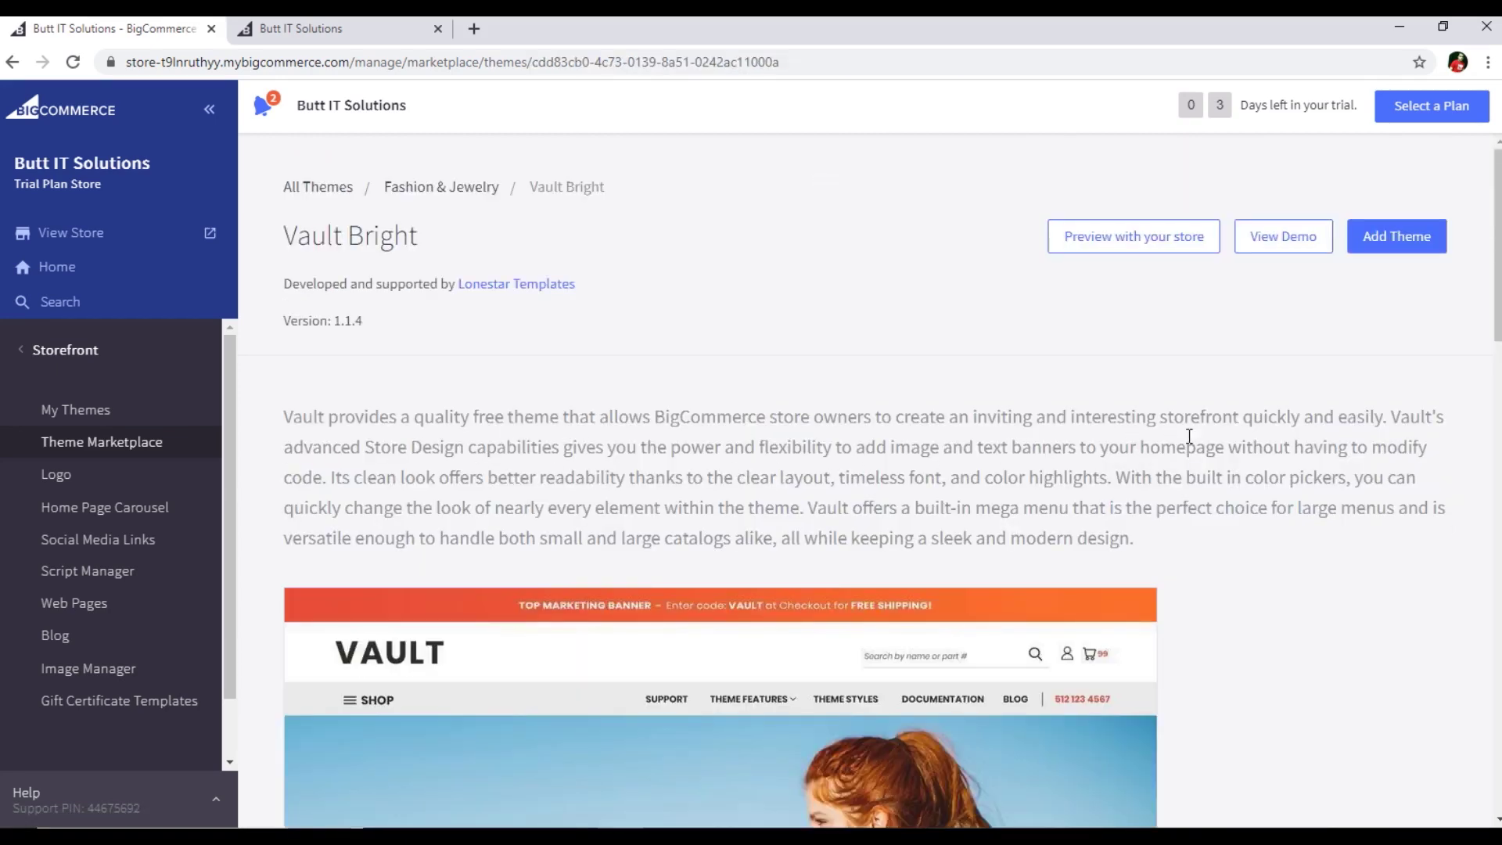
left_click(1148, 246)
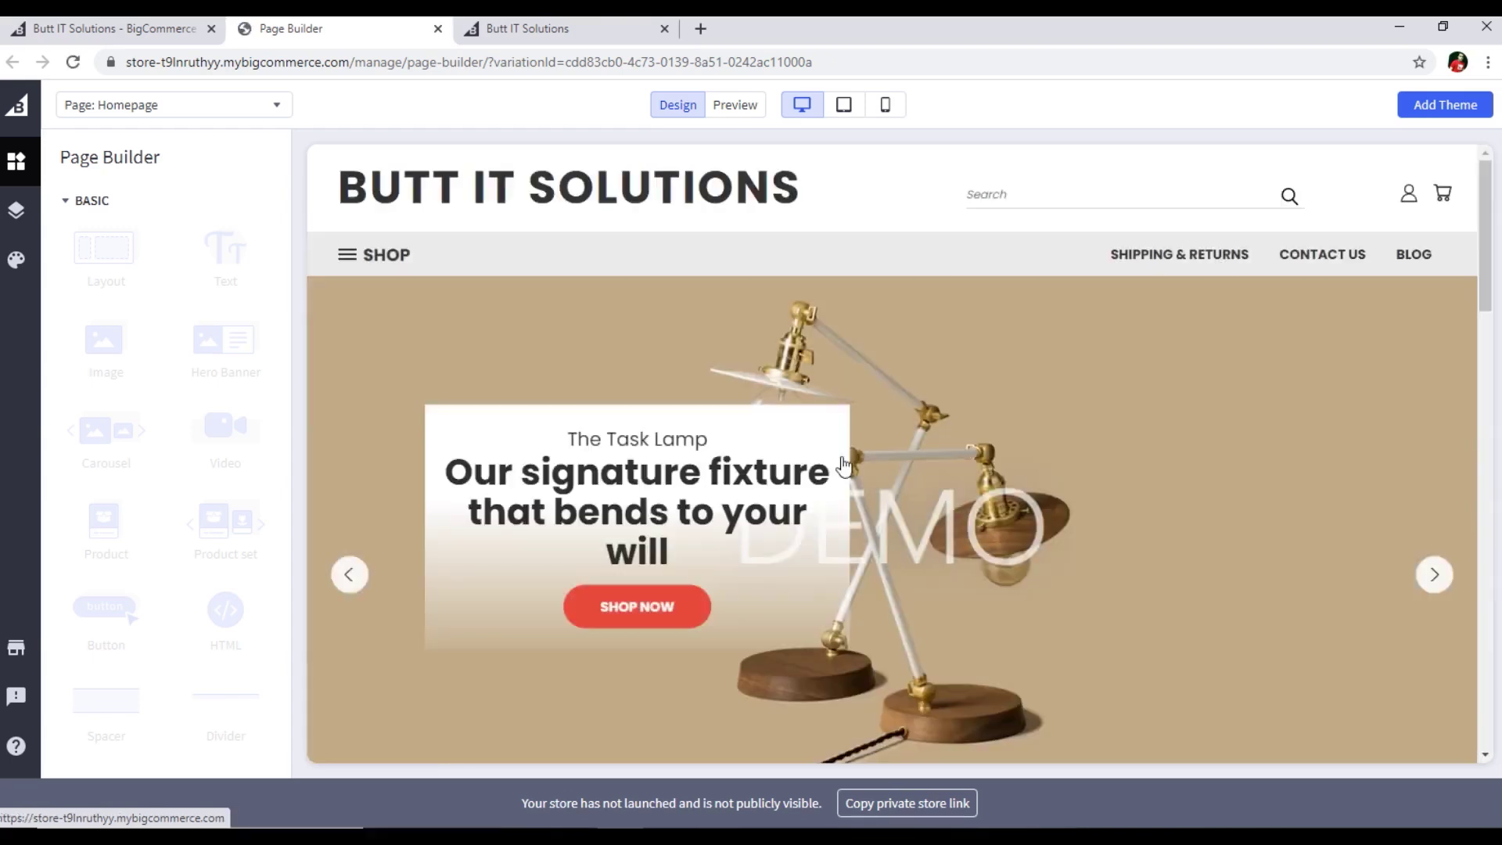
scroll(843, 466, "down", 15)
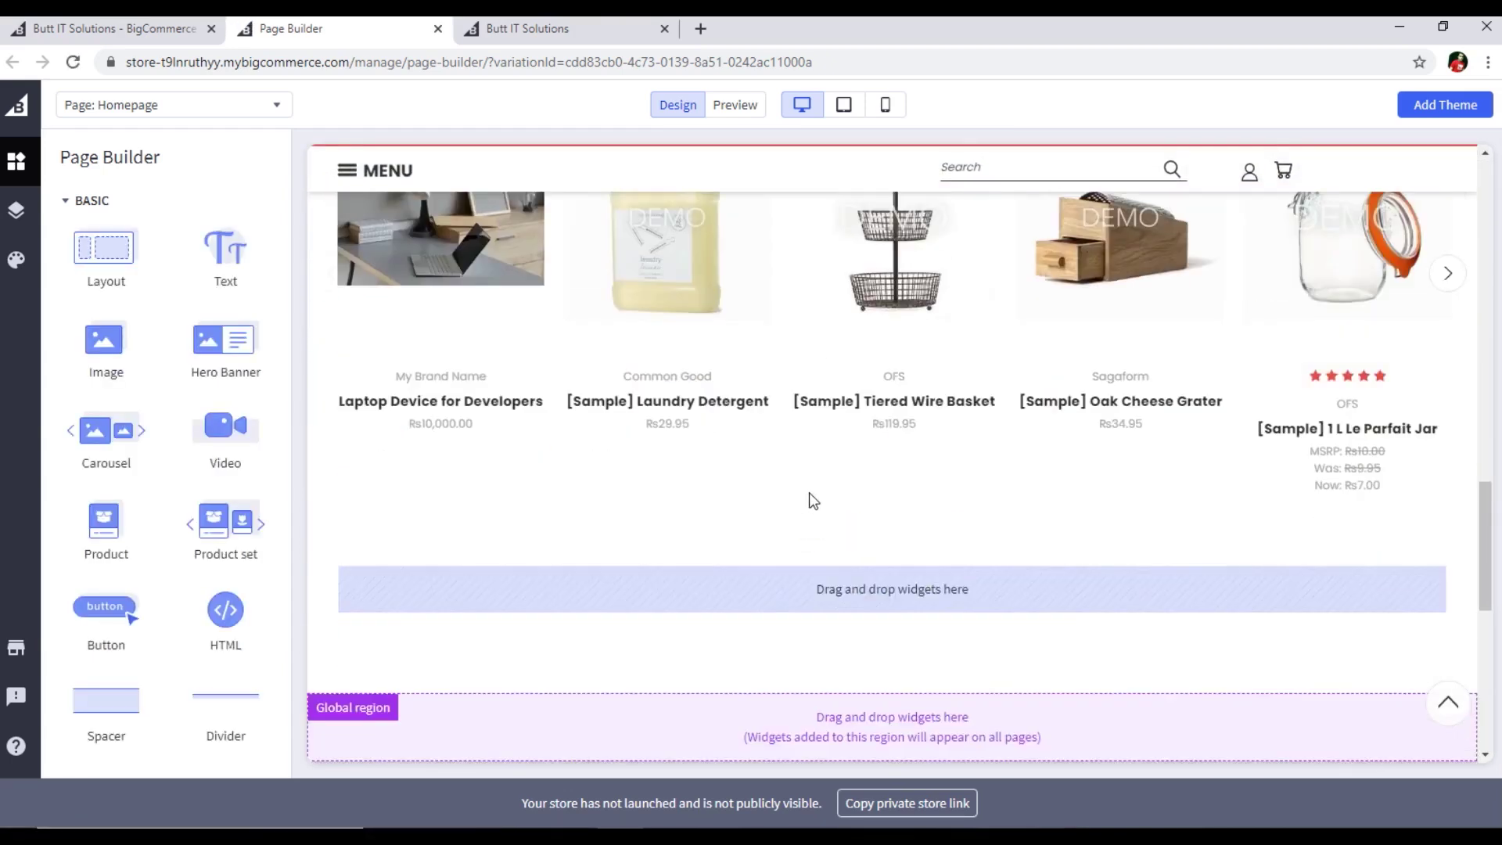
scroll(812, 499, "down", 5)
scroll(814, 497, "up", 20)
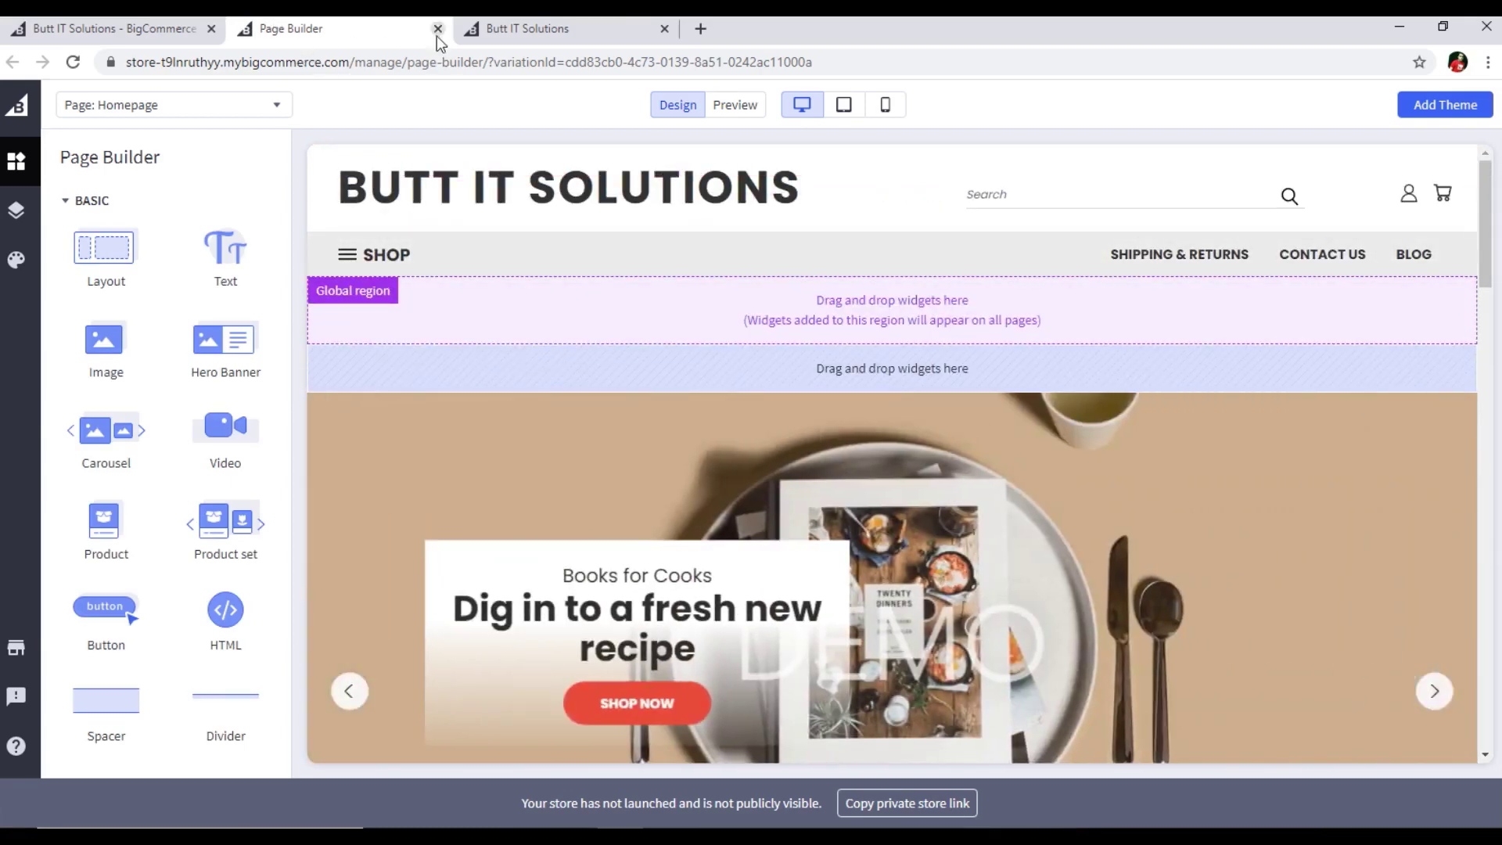
Close the Page Builder preview and return to the Vault Bright theme page
left_click(437, 29)
left_click(292, 23)
key("ctrl+shift+Tab")
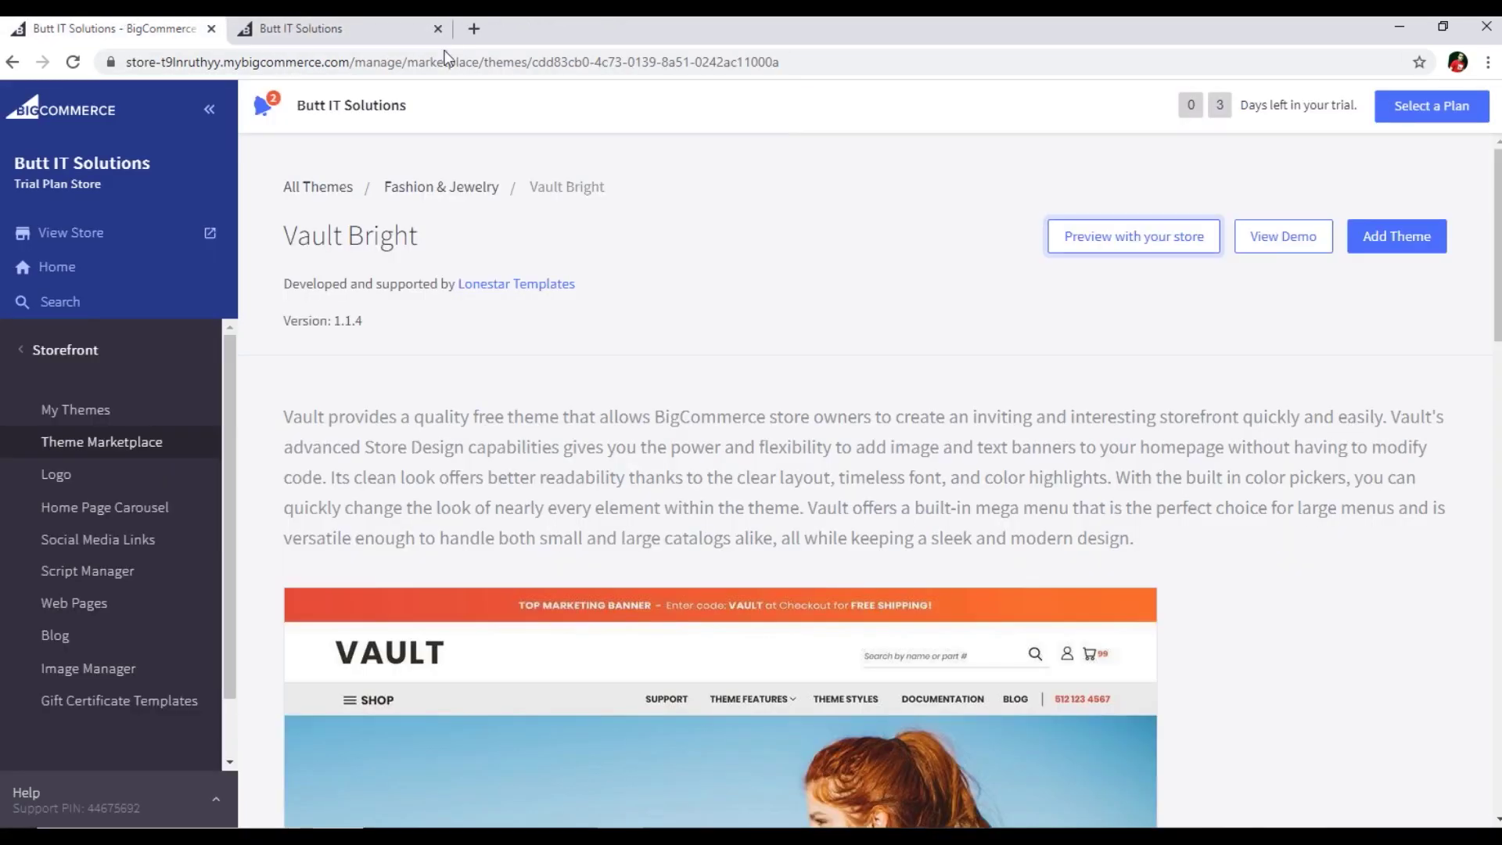
Apply Vault Bright 1.1.4 as the current theme and view the live storefront
left_click(1398, 244)
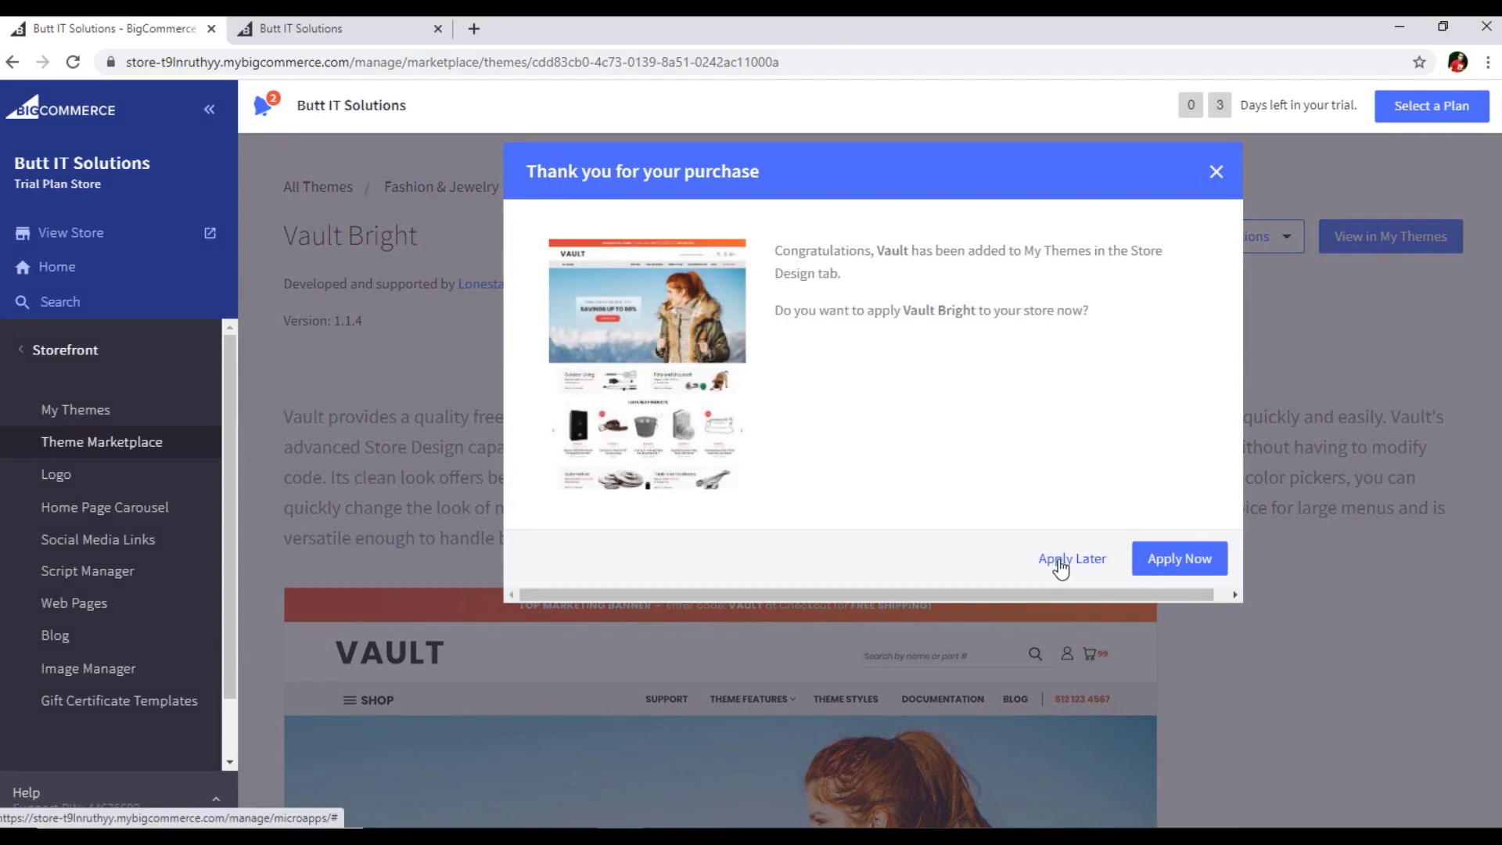
left_click(1152, 561)
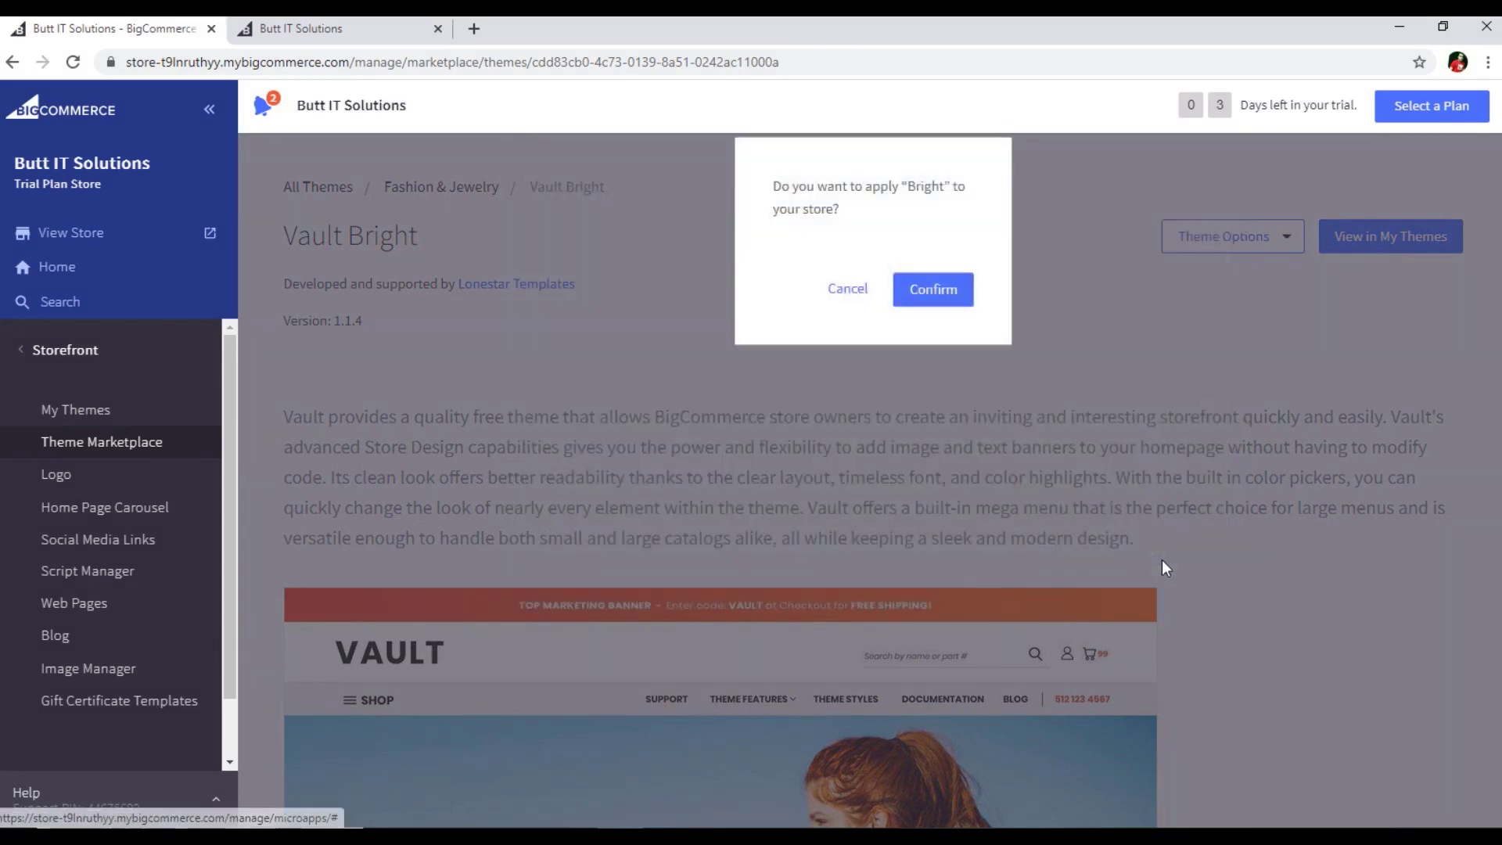
left_click(937, 298)
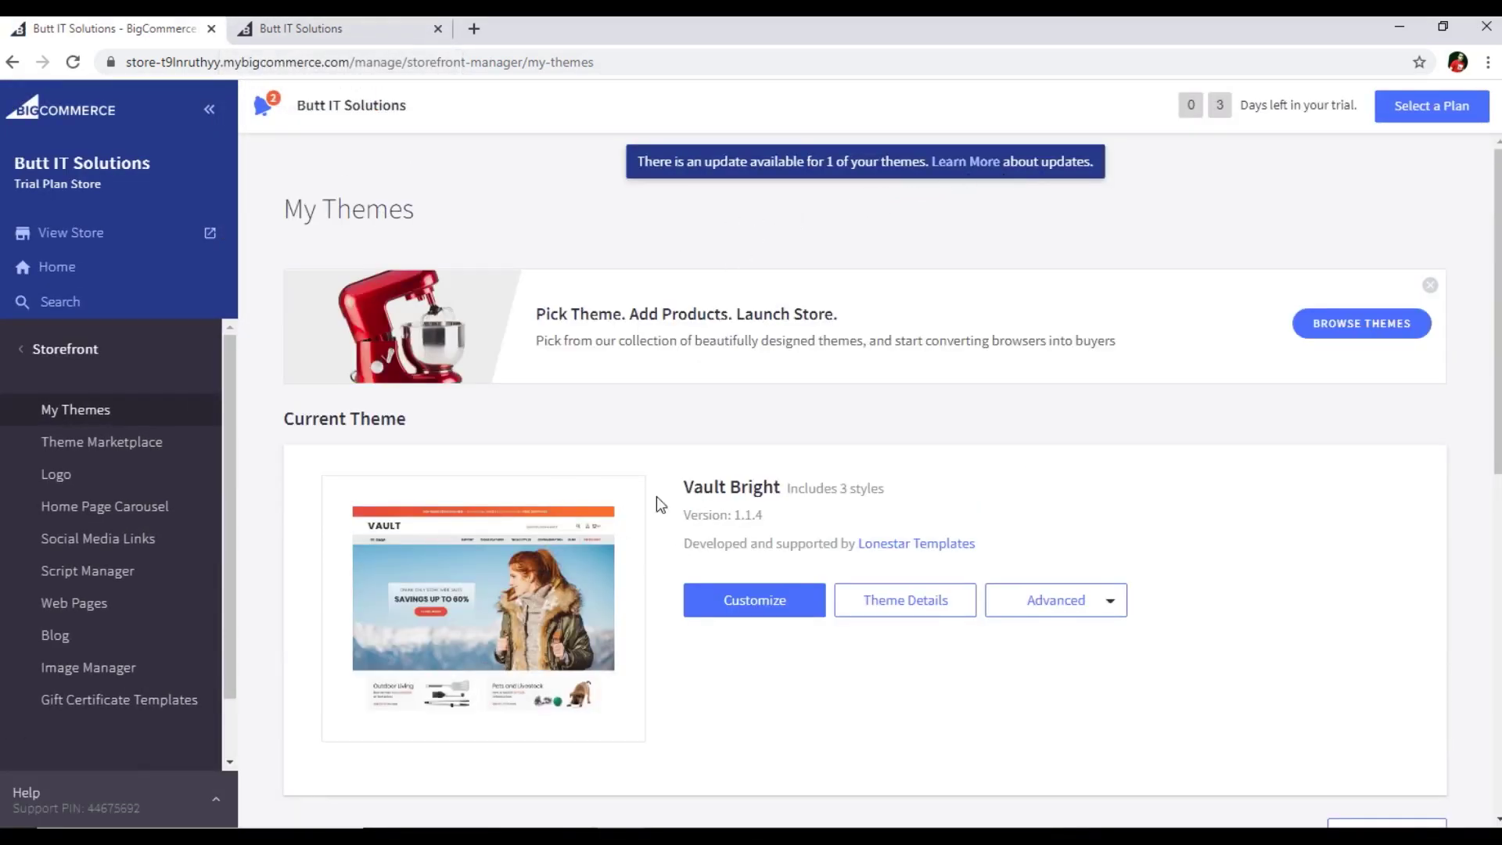
left_click(127, 243)
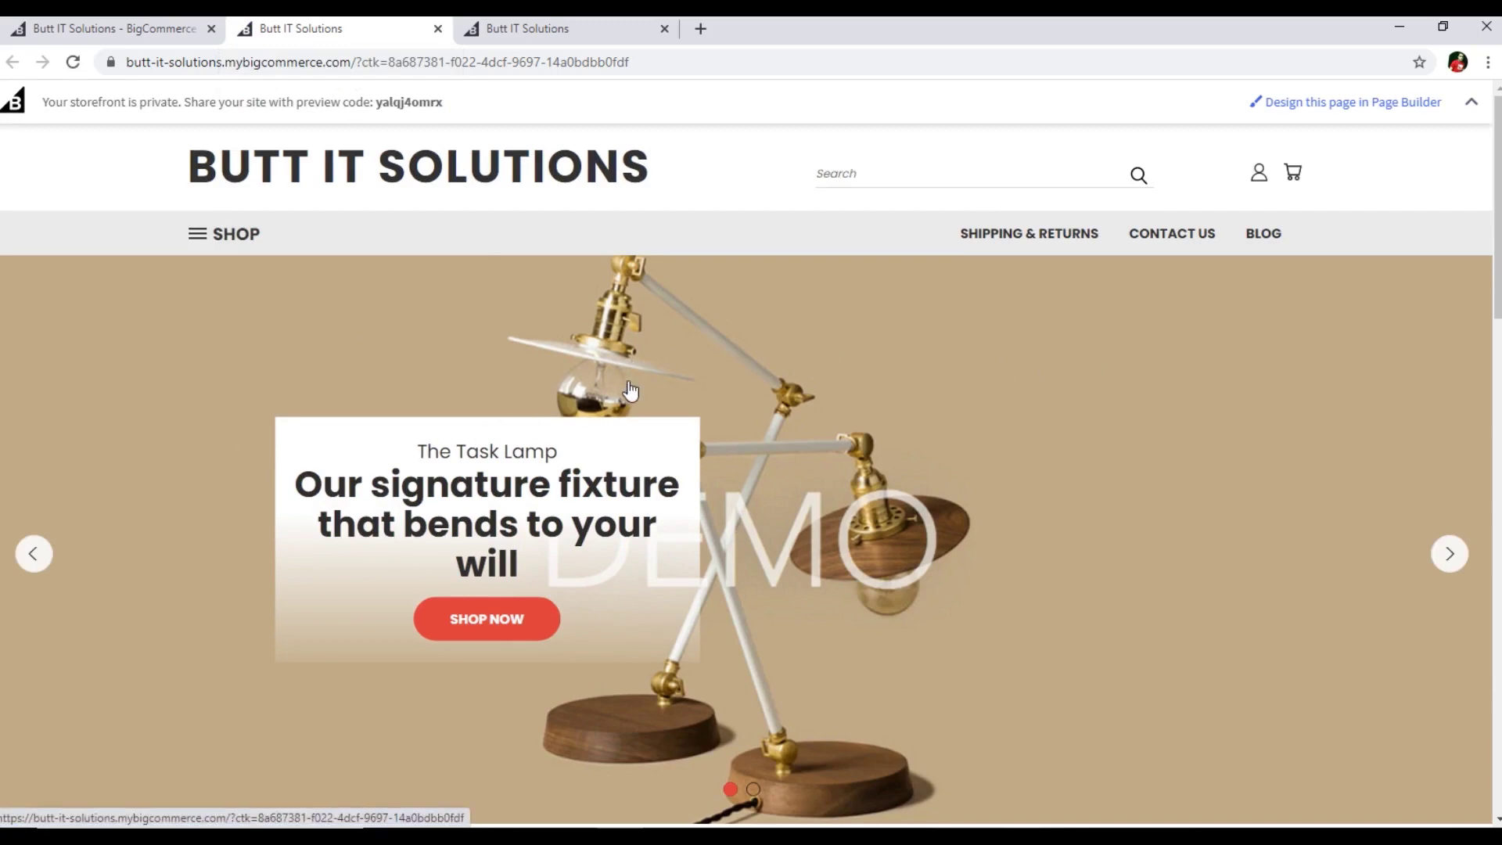
Compare the Vault storefront with the previous theme's tab, including the SHOP menu
scroll(229, 426, "down", 8)
scroll(229, 427, "down", 3)
scroll(228, 429, "up", 10)
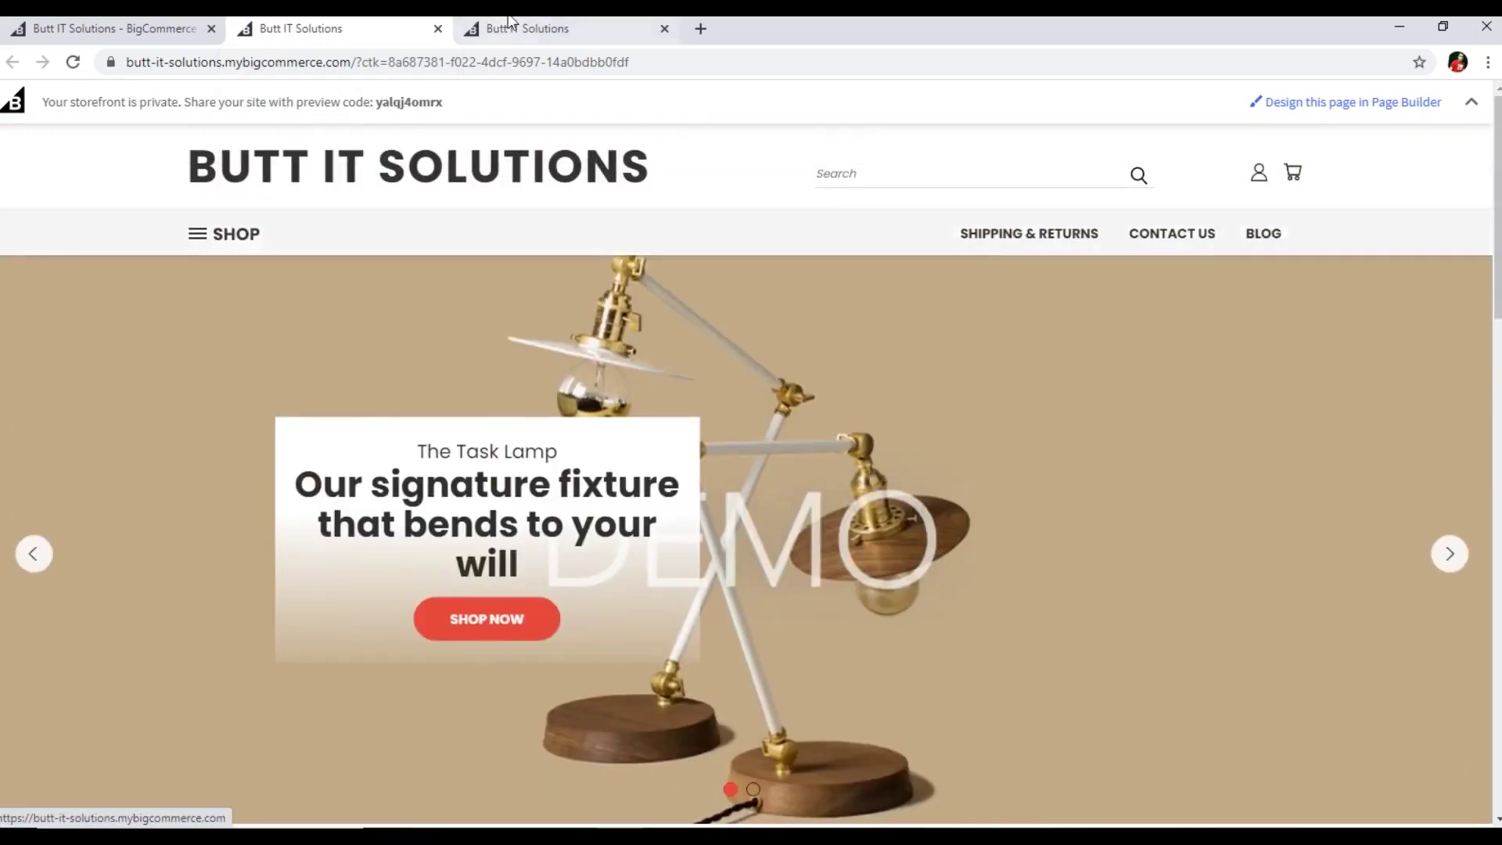
left_click(516, 28)
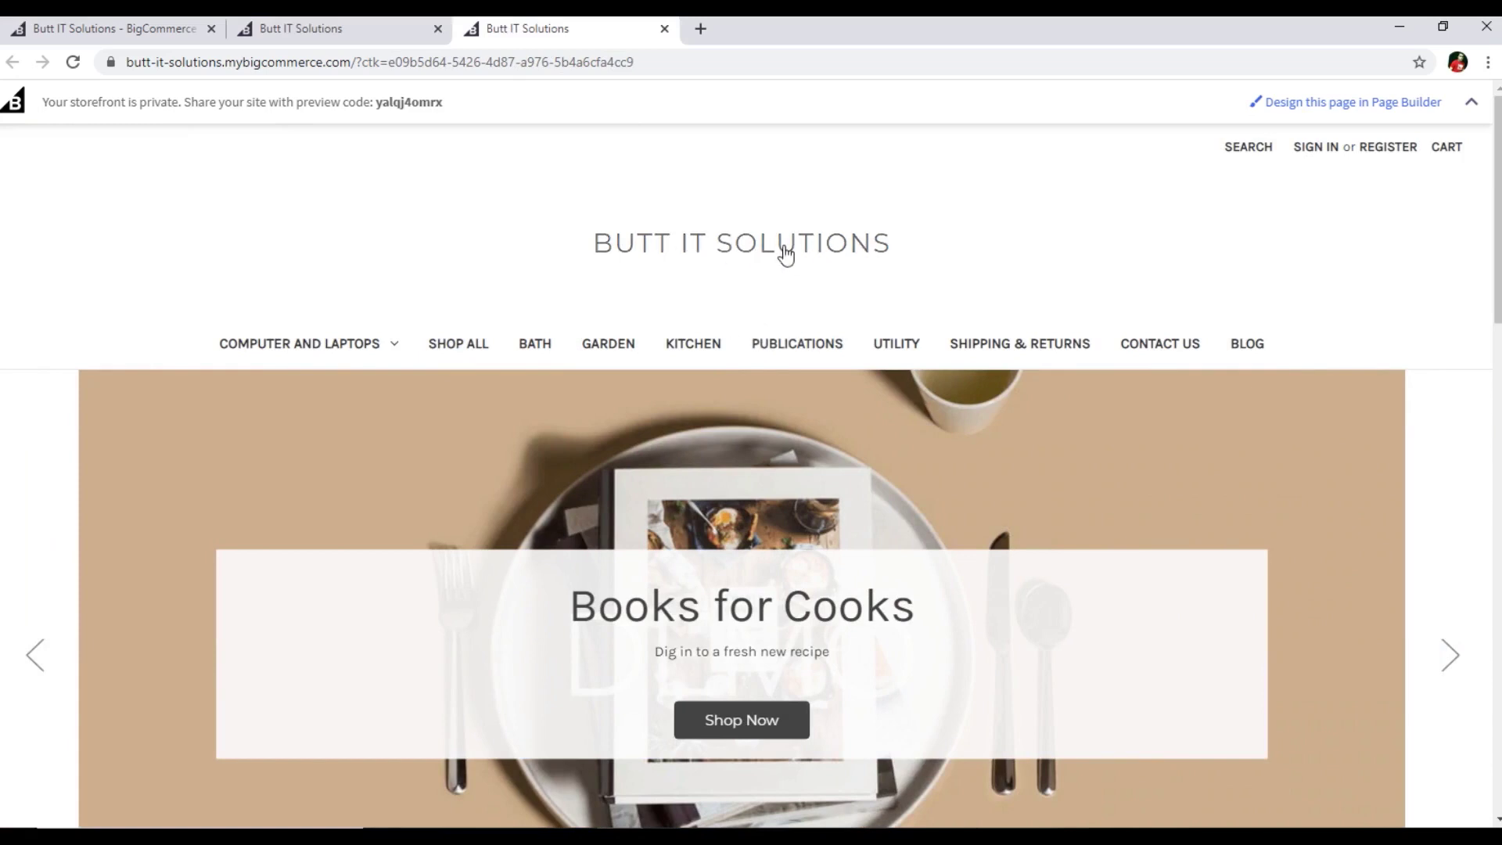
left_click(321, 28)
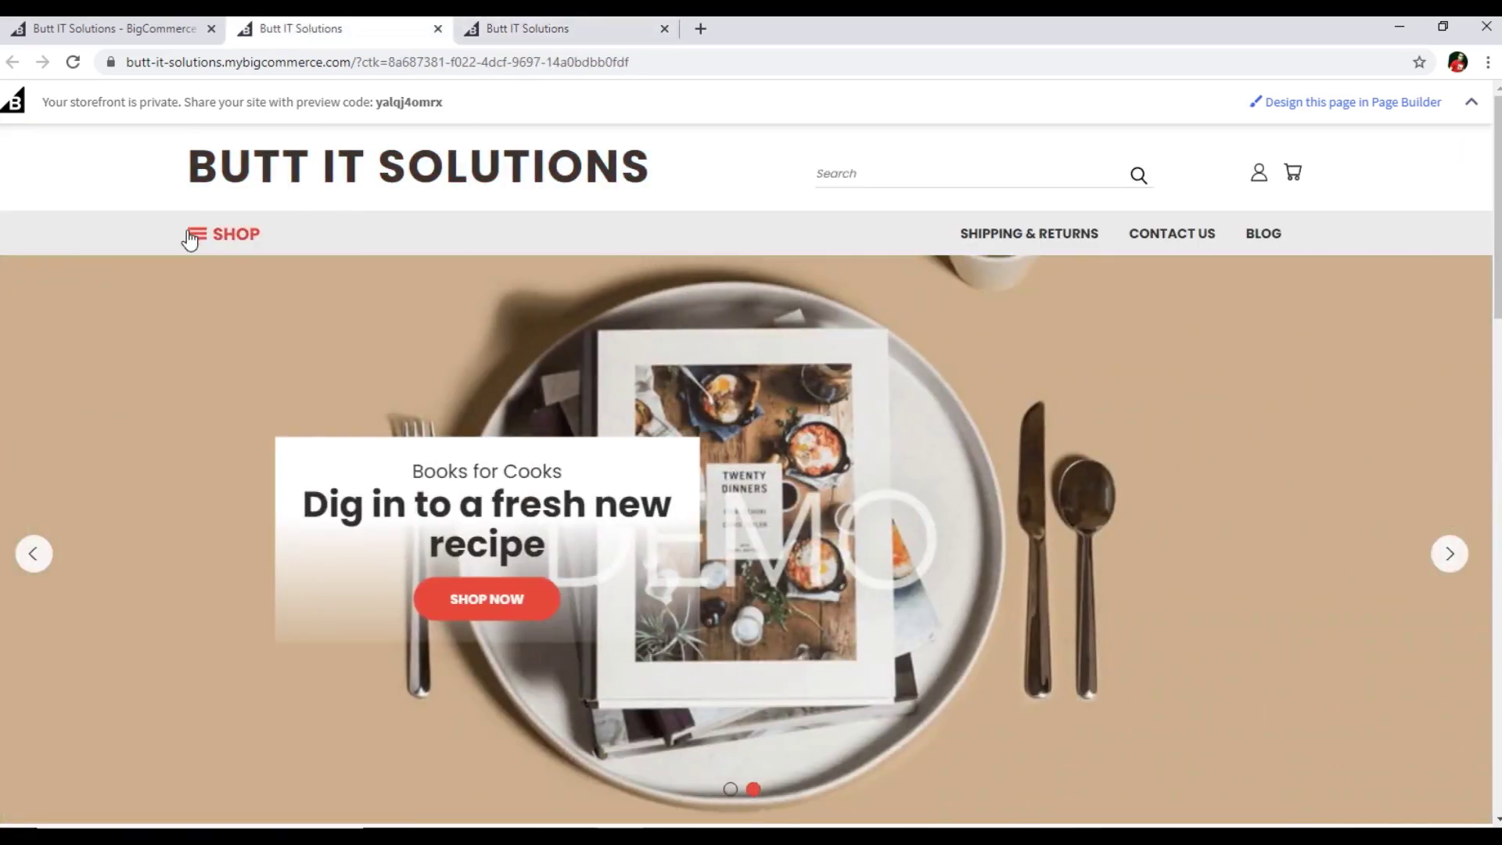
left_click(208, 238)
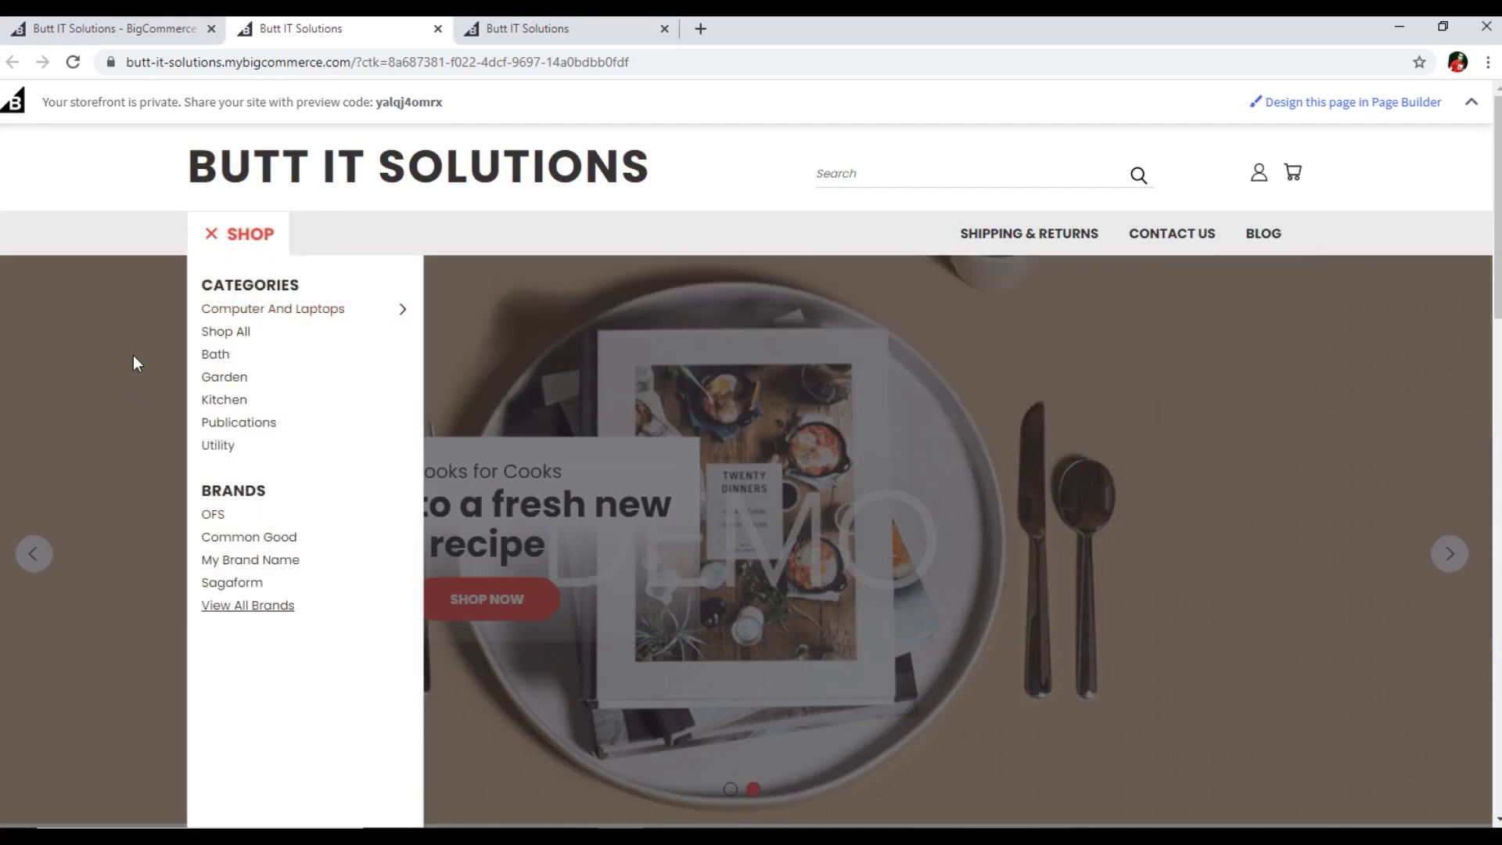
left_click(133, 355)
left_click(532, 30)
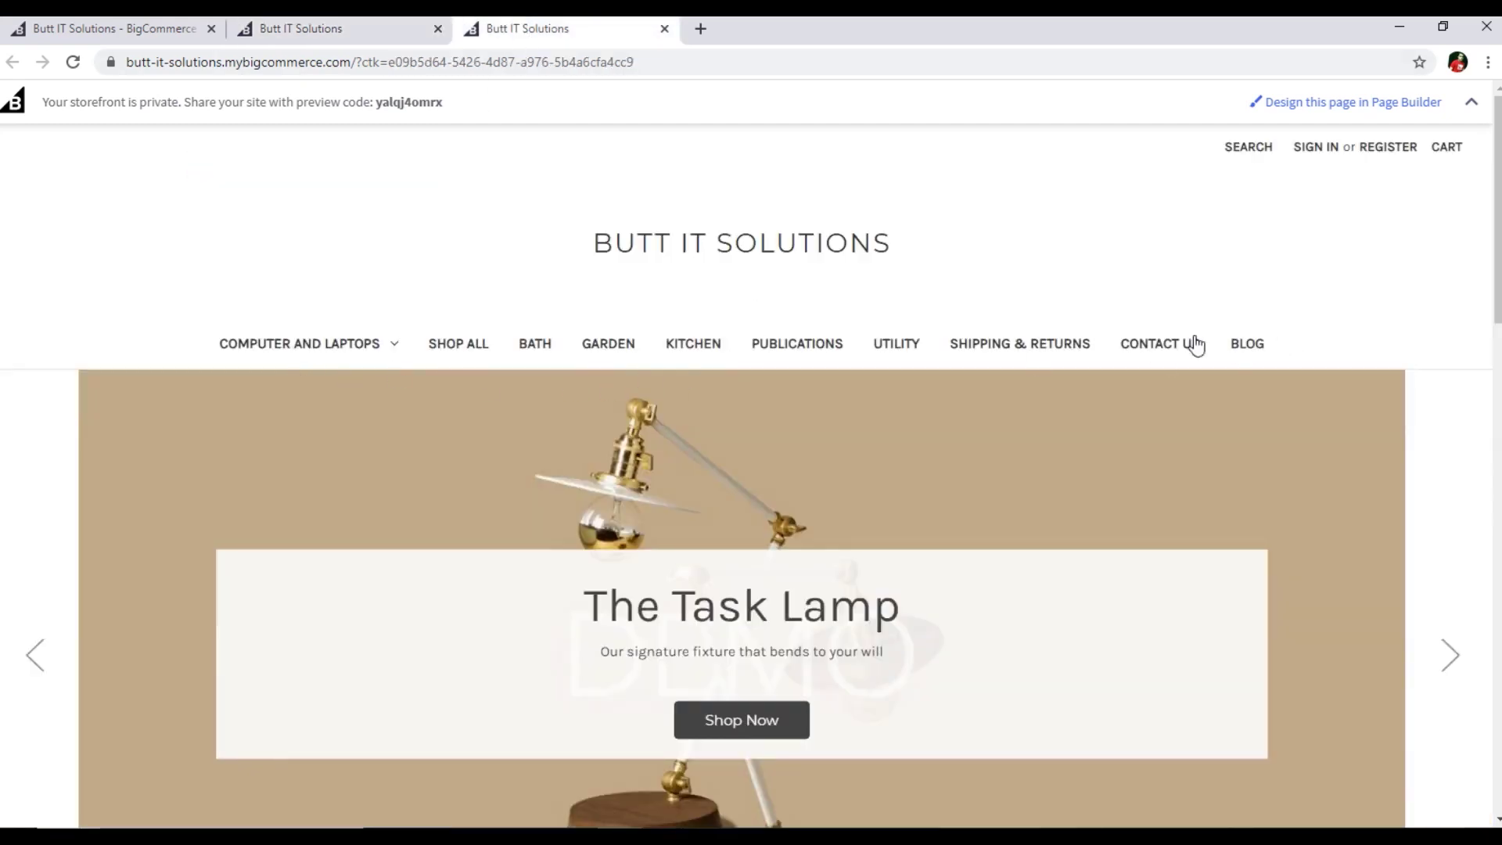
key("ctrl+shift+Tab")
Scroll both storefronts once more, then close the previous theme's tab
scroll(457, 491, "down", 5)
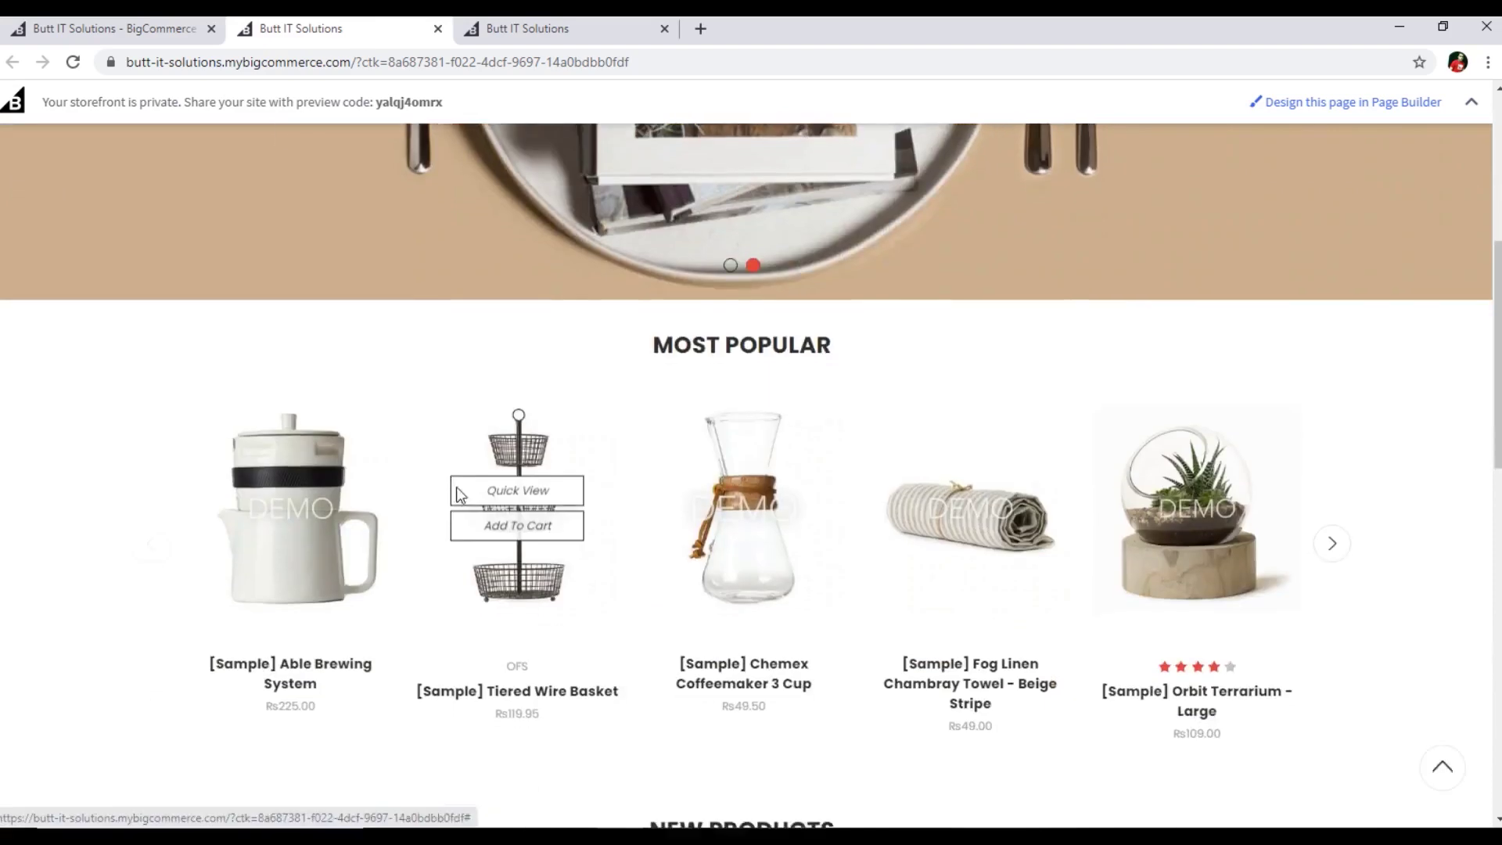
scroll(457, 487, "down", 10)
scroll(415, 458, "up", 15)
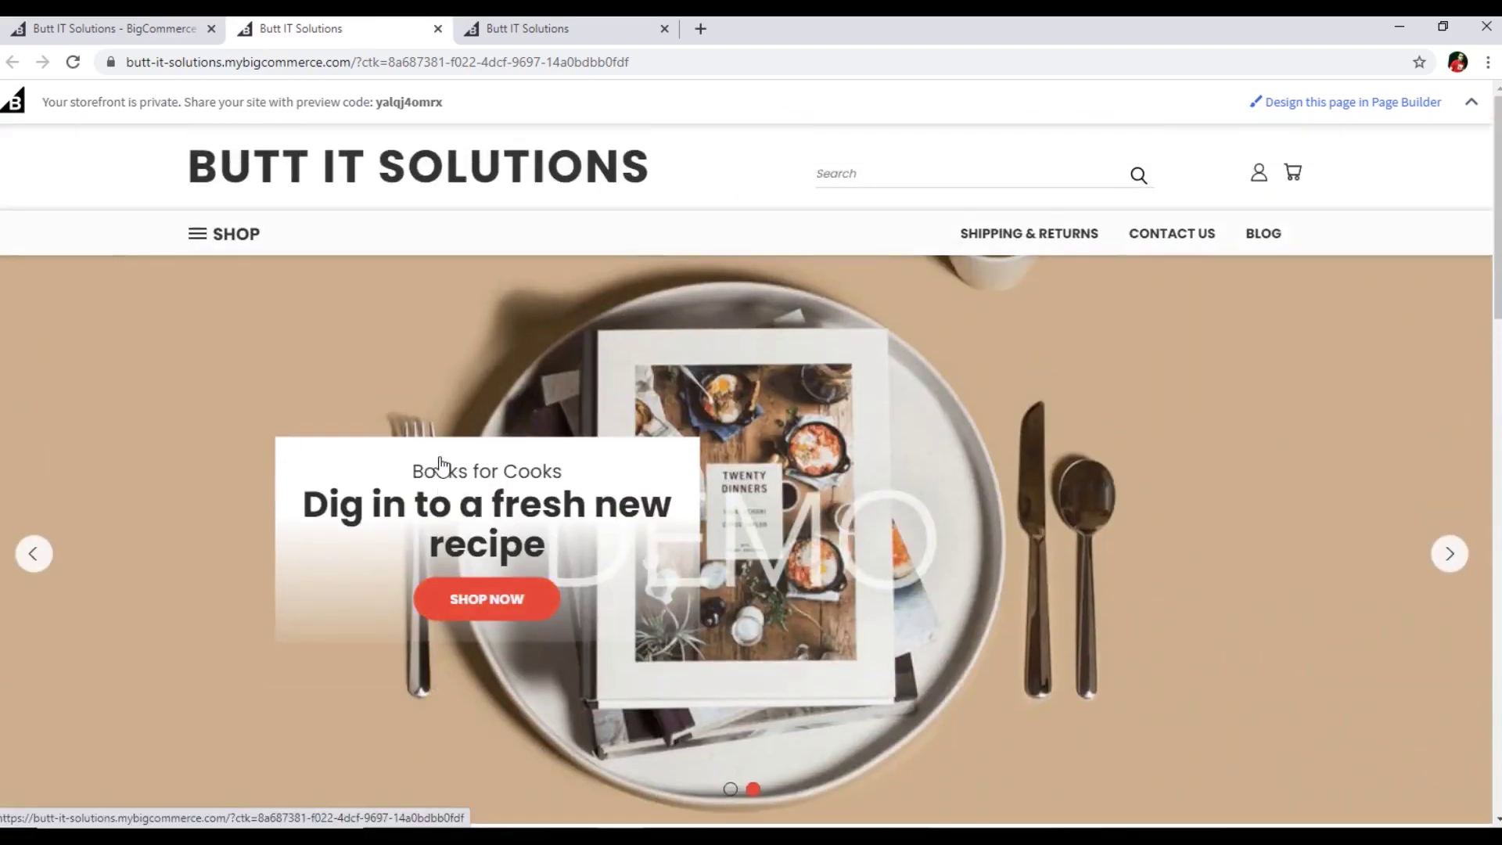
key("ctrl+Tab")
scroll(453, 500, "down", 10)
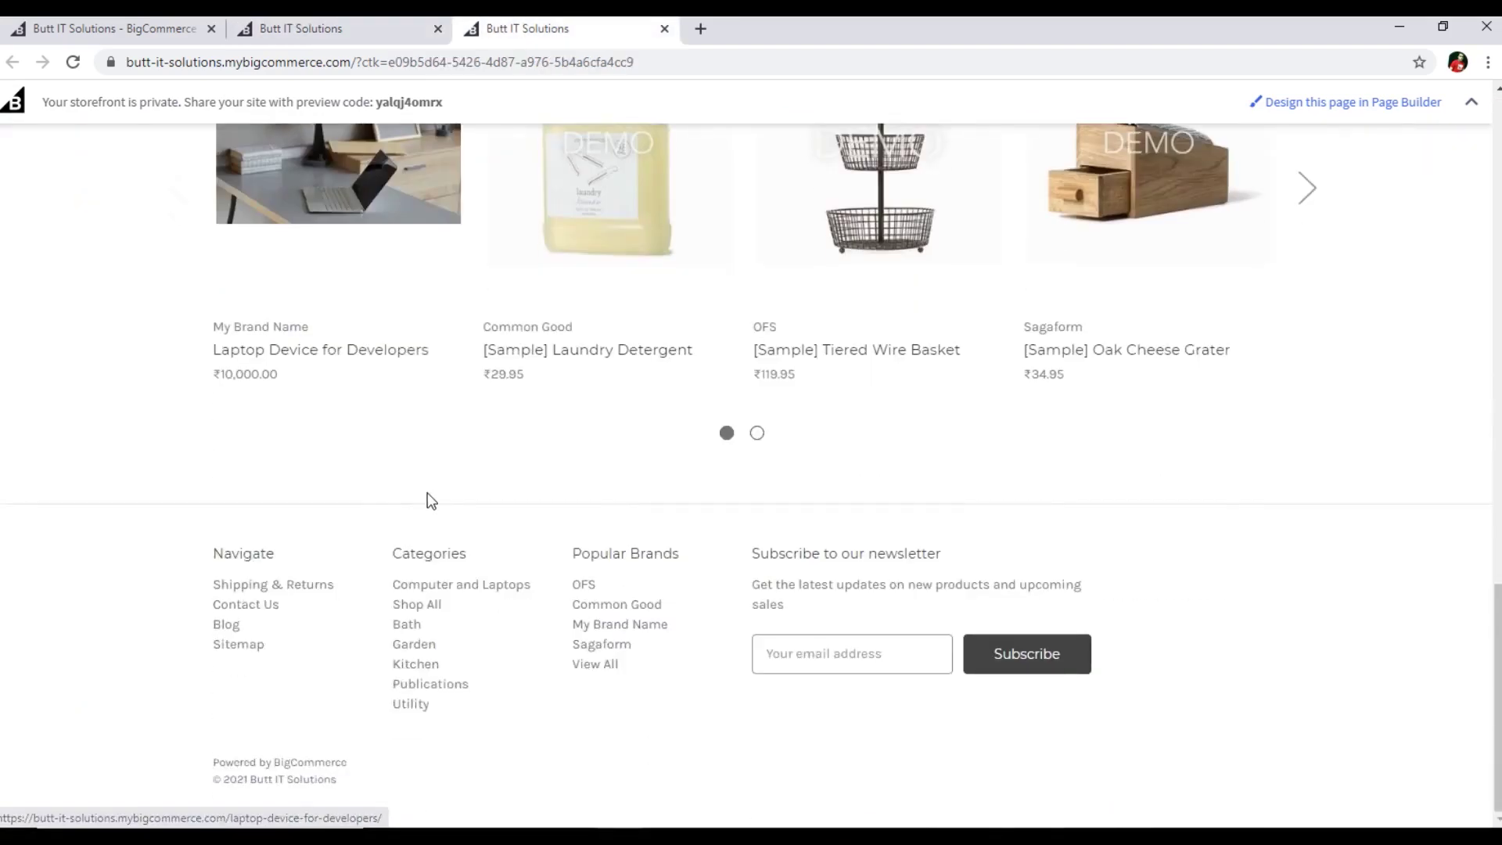
scroll(731, 567, "up", 15)
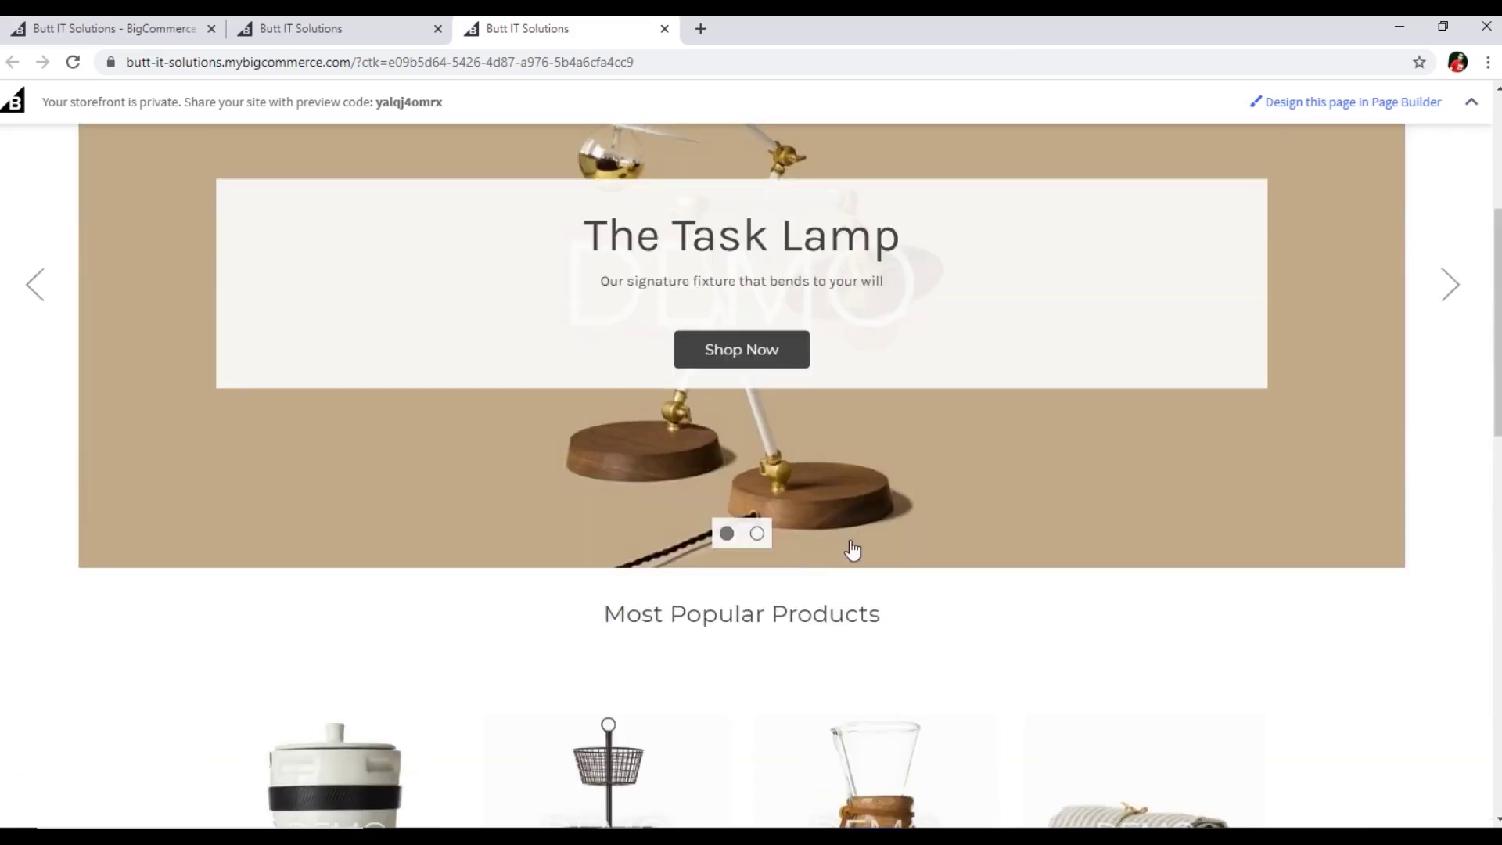
scroll(853, 550, "up", 4)
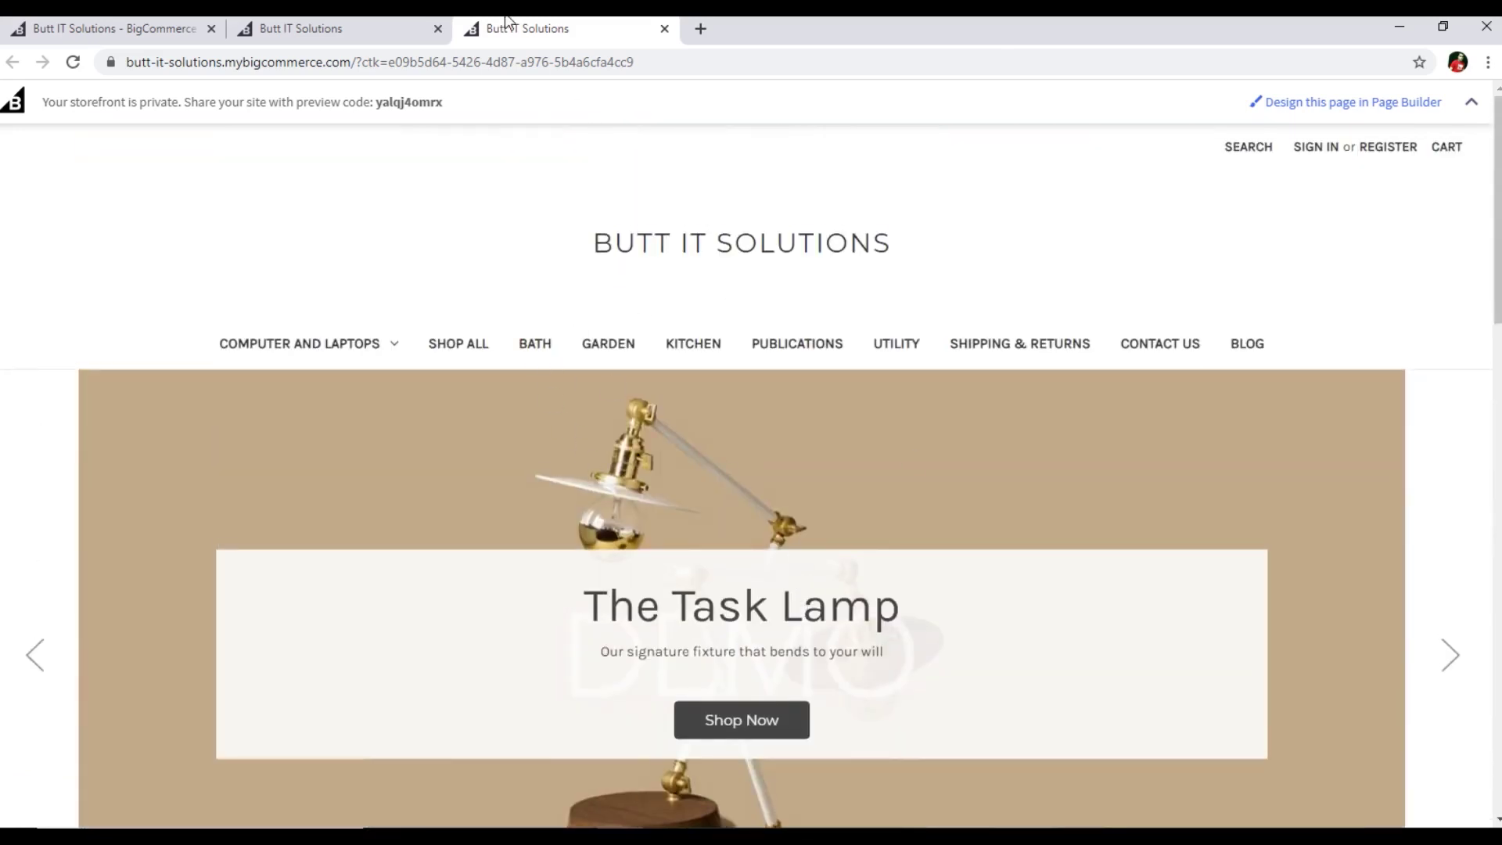
left_click(374, 25)
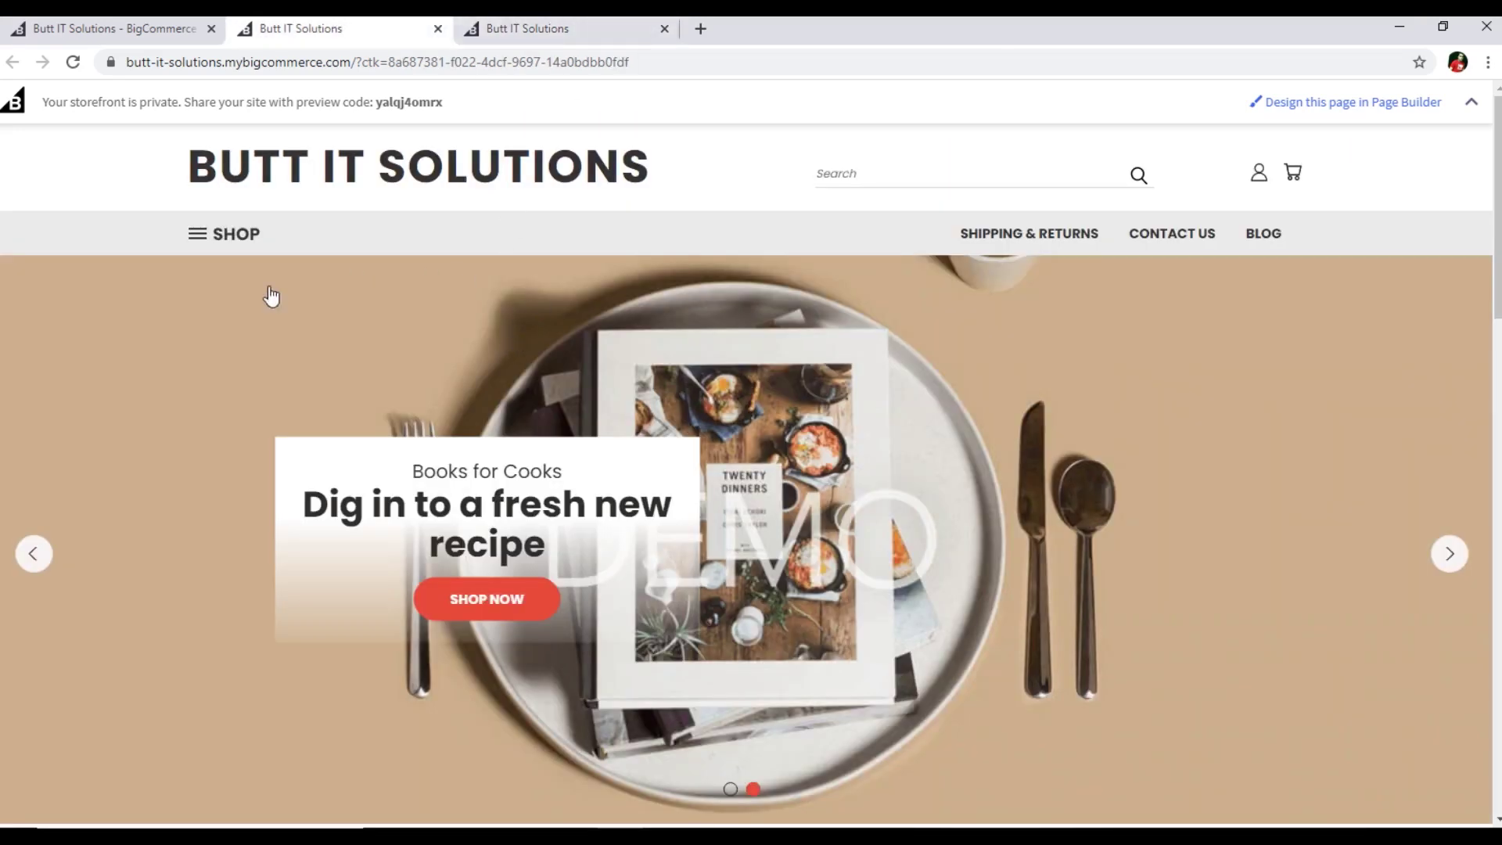
left_click(512, 24)
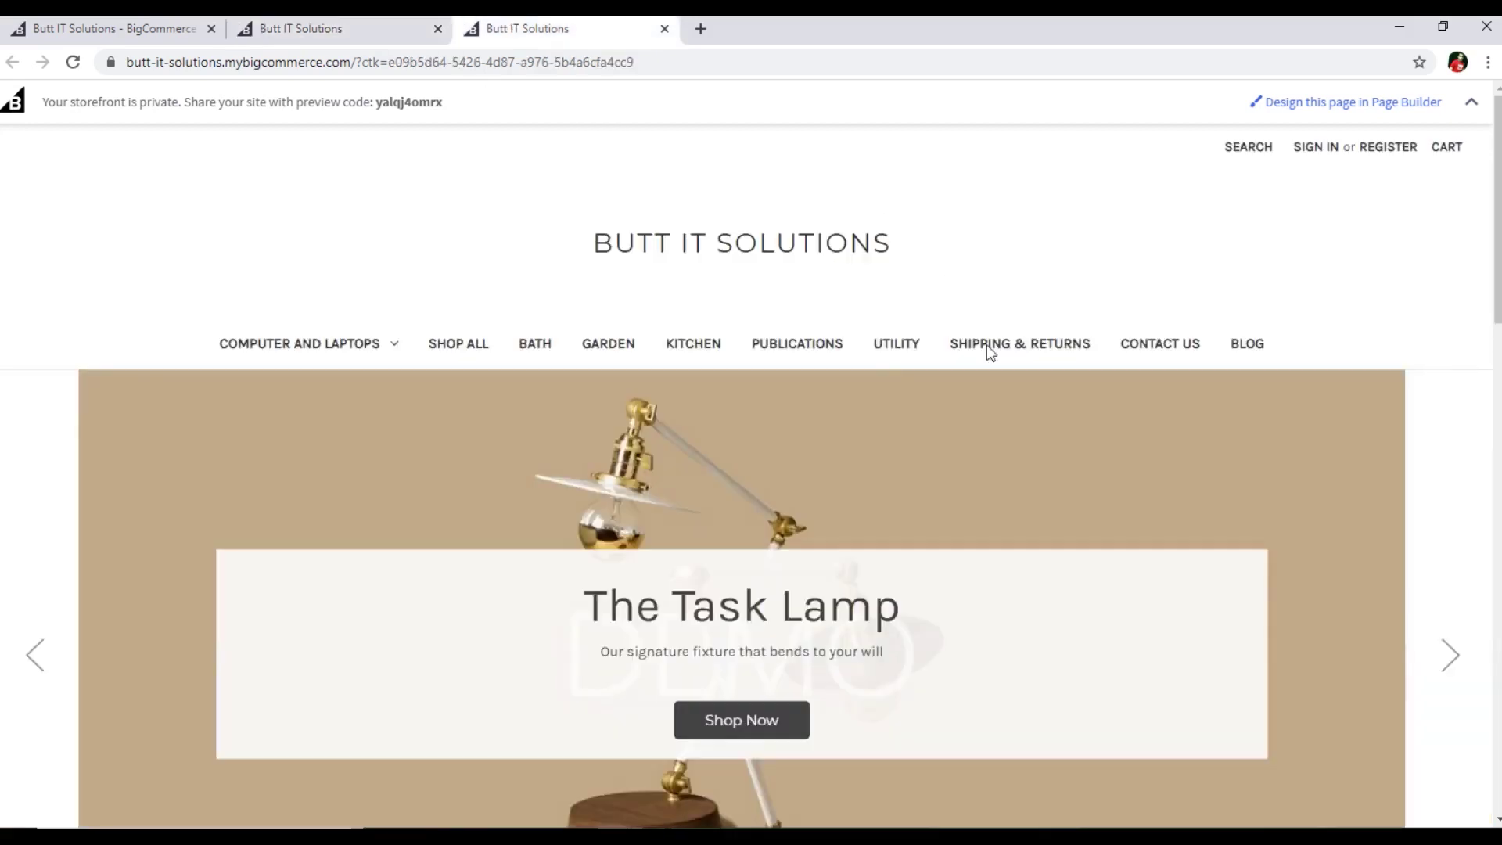
left_click(406, 22)
left_click(664, 29)
Open Vault Bright's homepage in Page Builder via My Themes and Customize
left_click(157, 27)
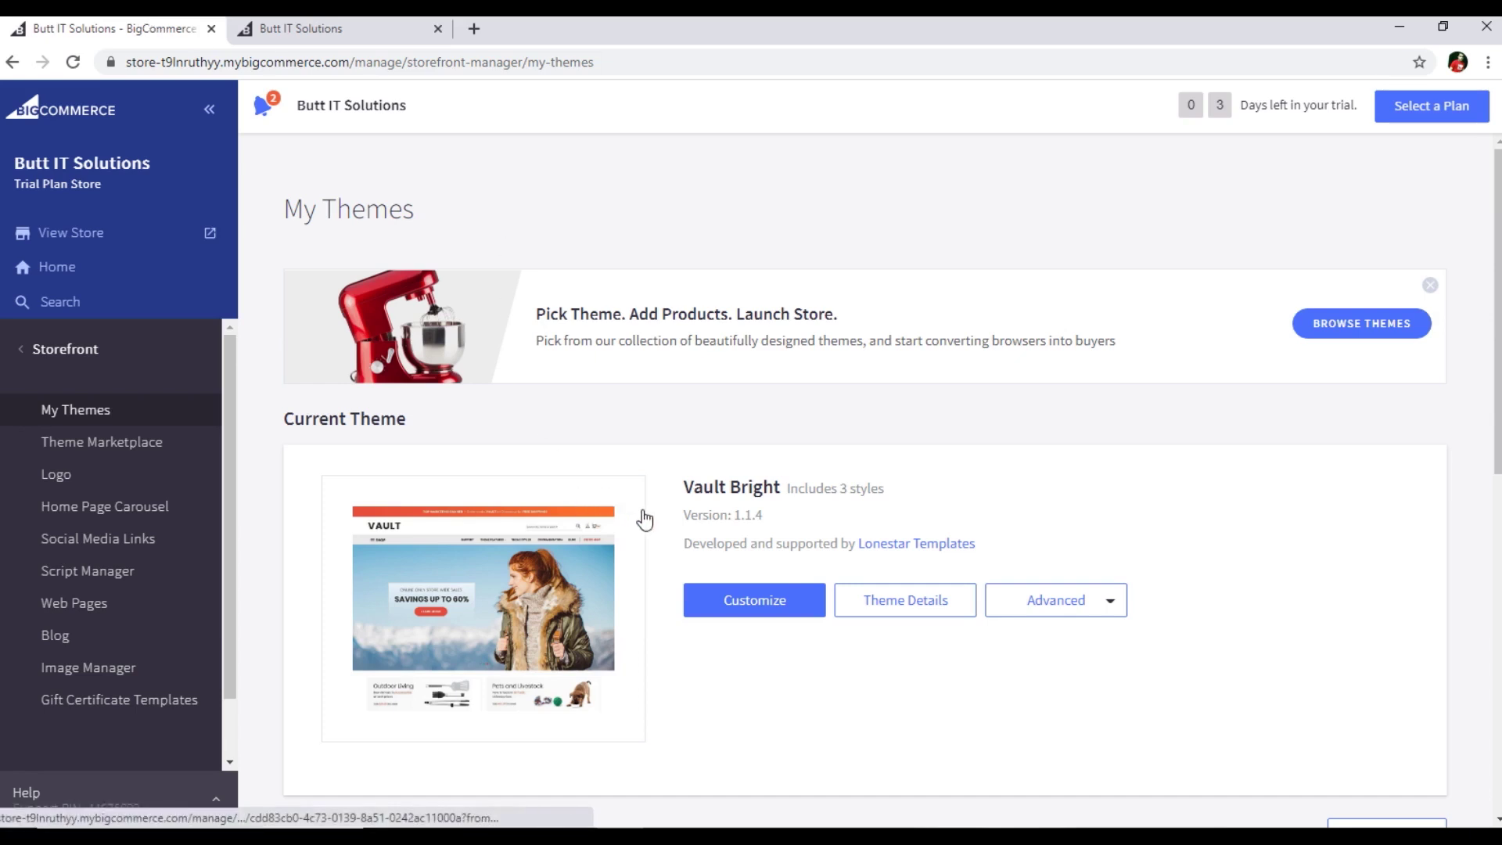
left_click(130, 448)
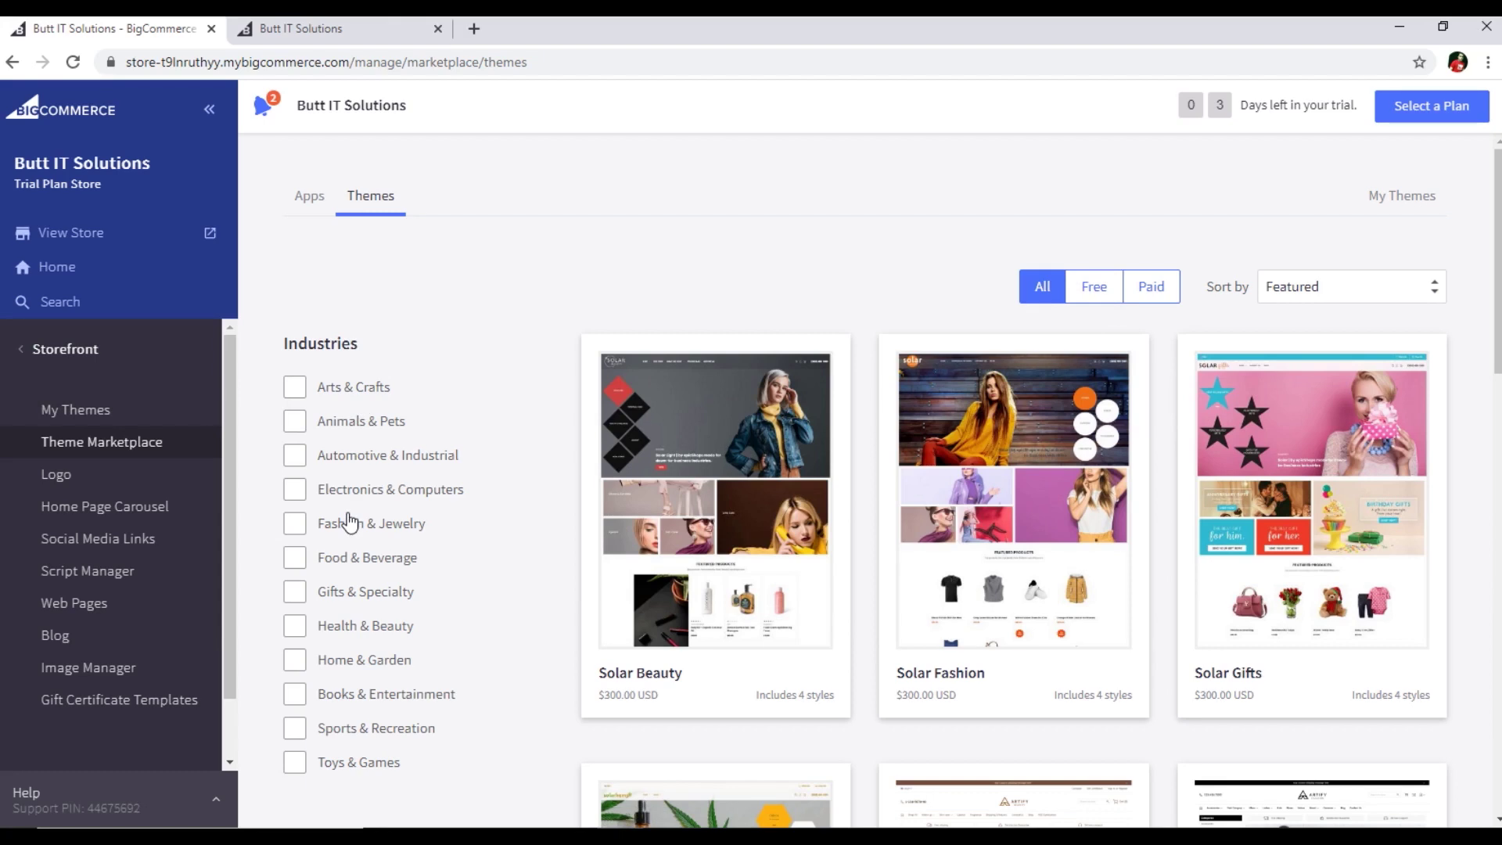
left_click(93, 414)
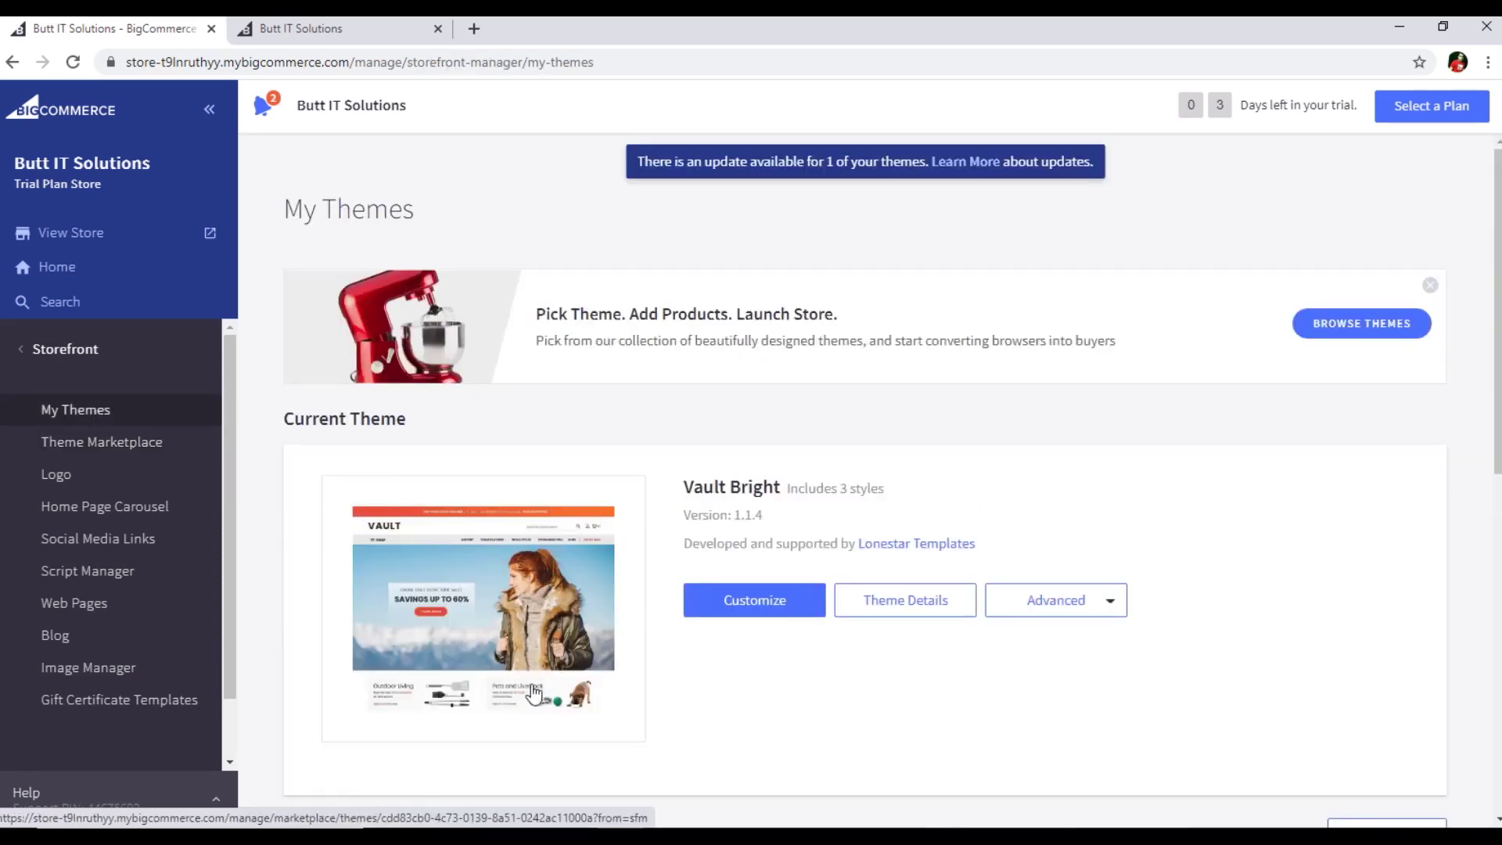
left_click(753, 603)
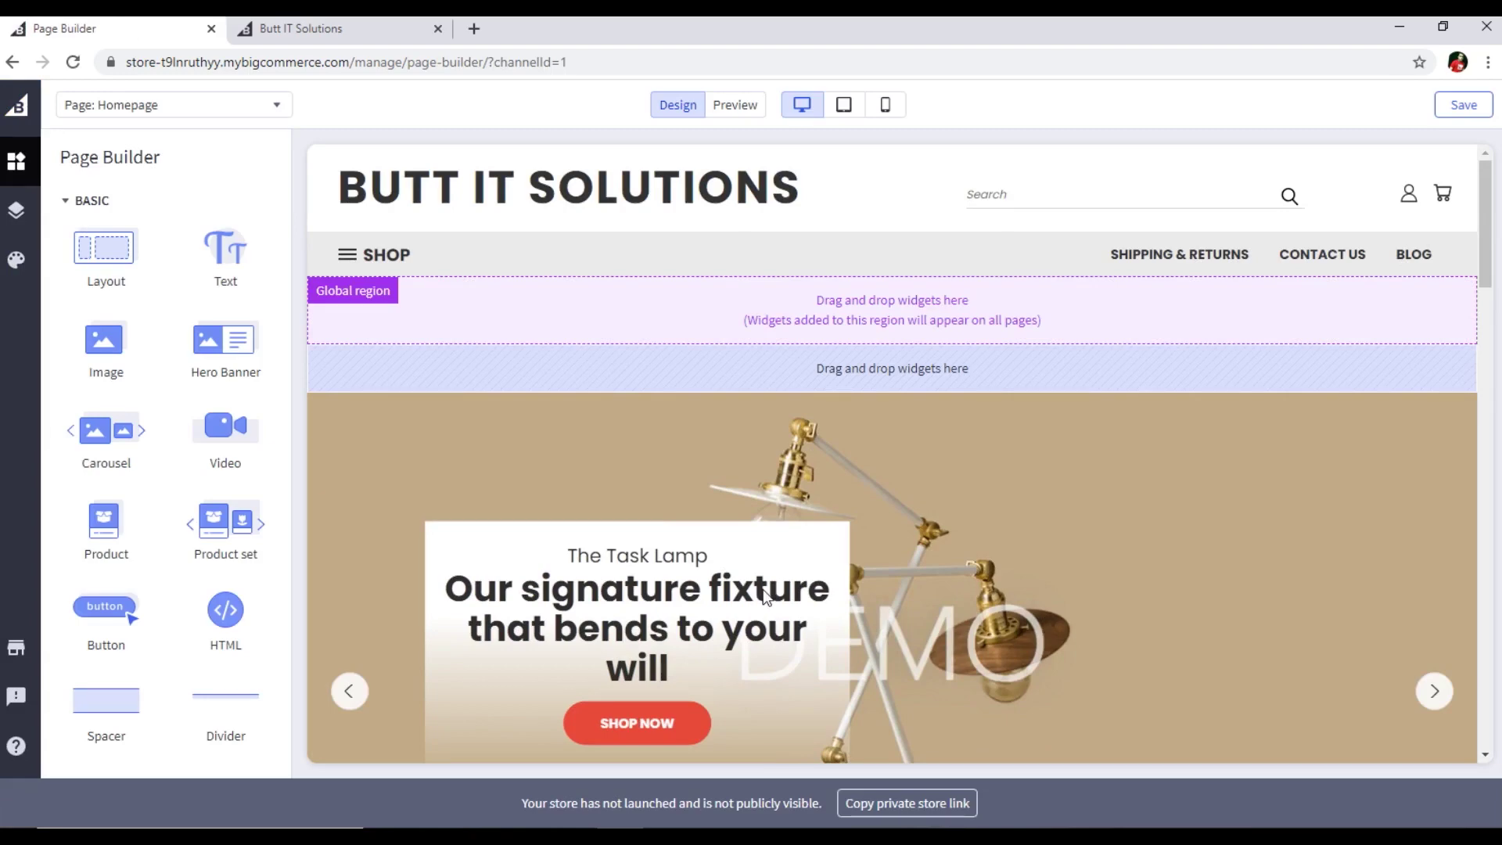
scroll(768, 500, "down", 6)
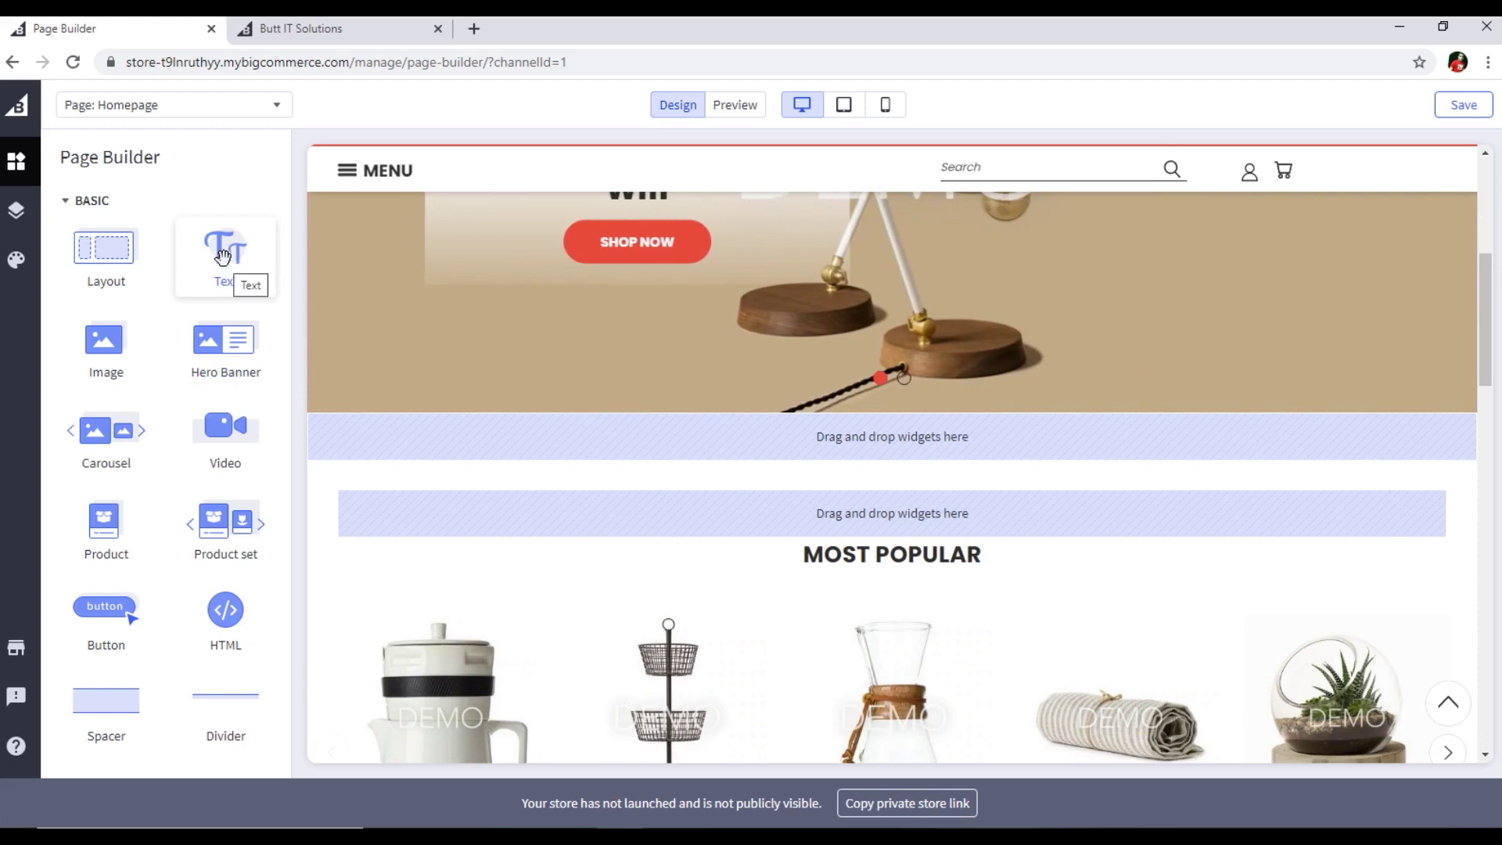
Drop a Text widget above Most Popular and set its font size to 25 px
left_click_drag(231, 264, 834, 523)
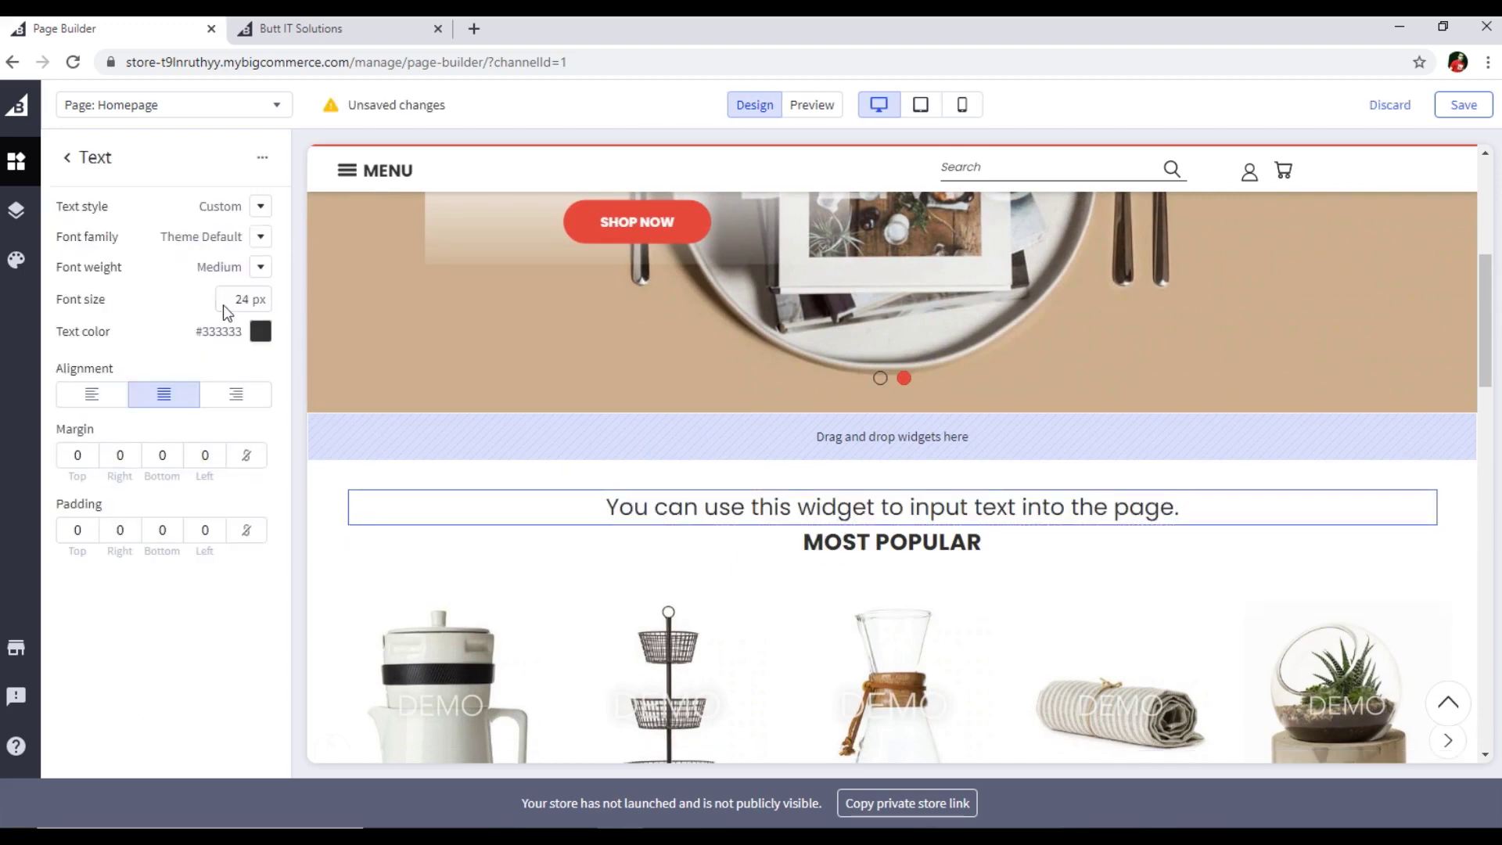
double_click(247, 299)
type("30")
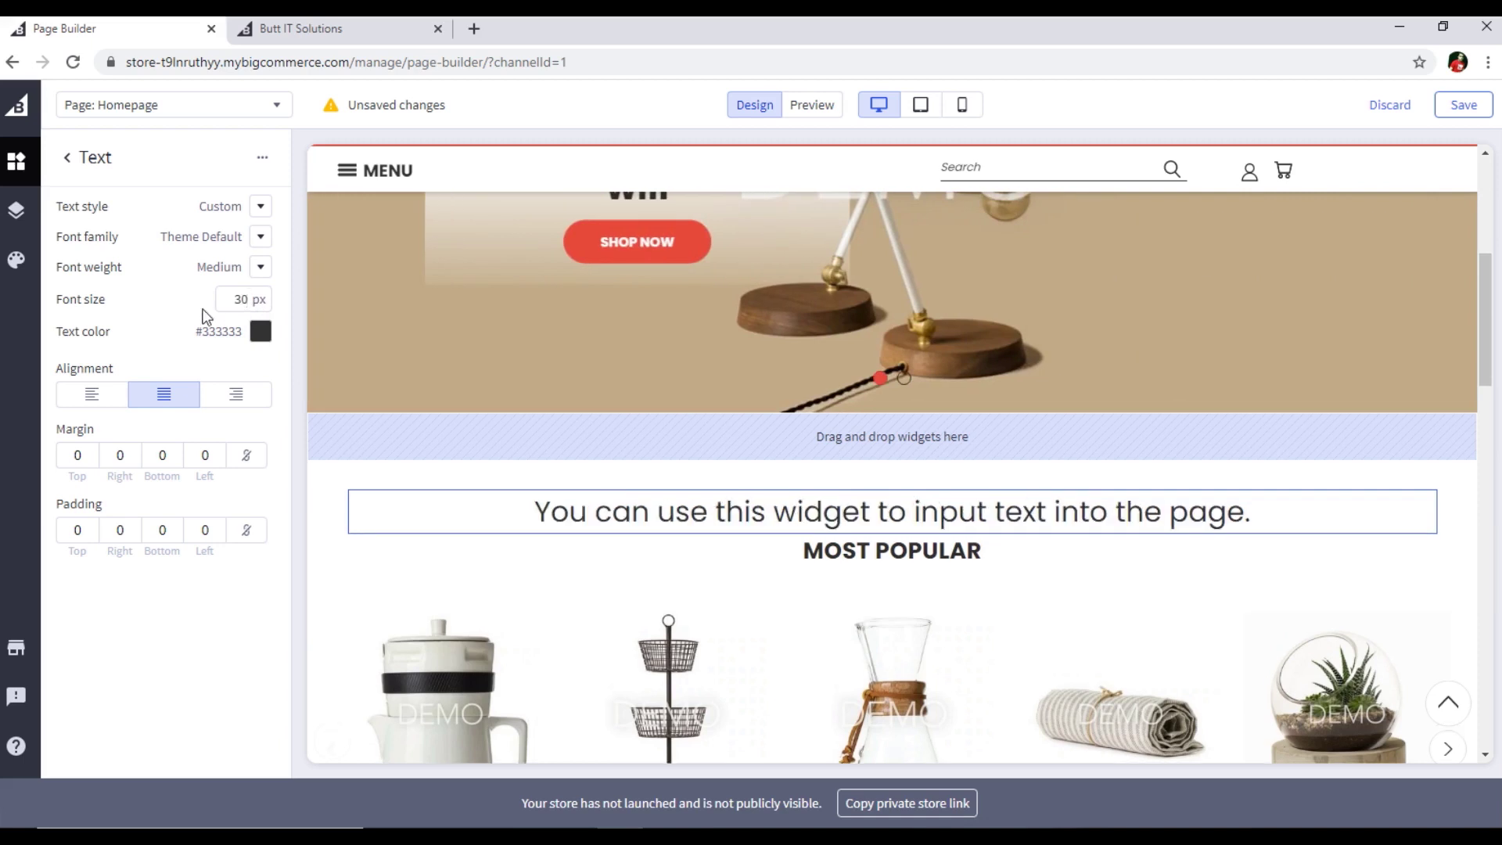
double_click(247, 299)
type("10")
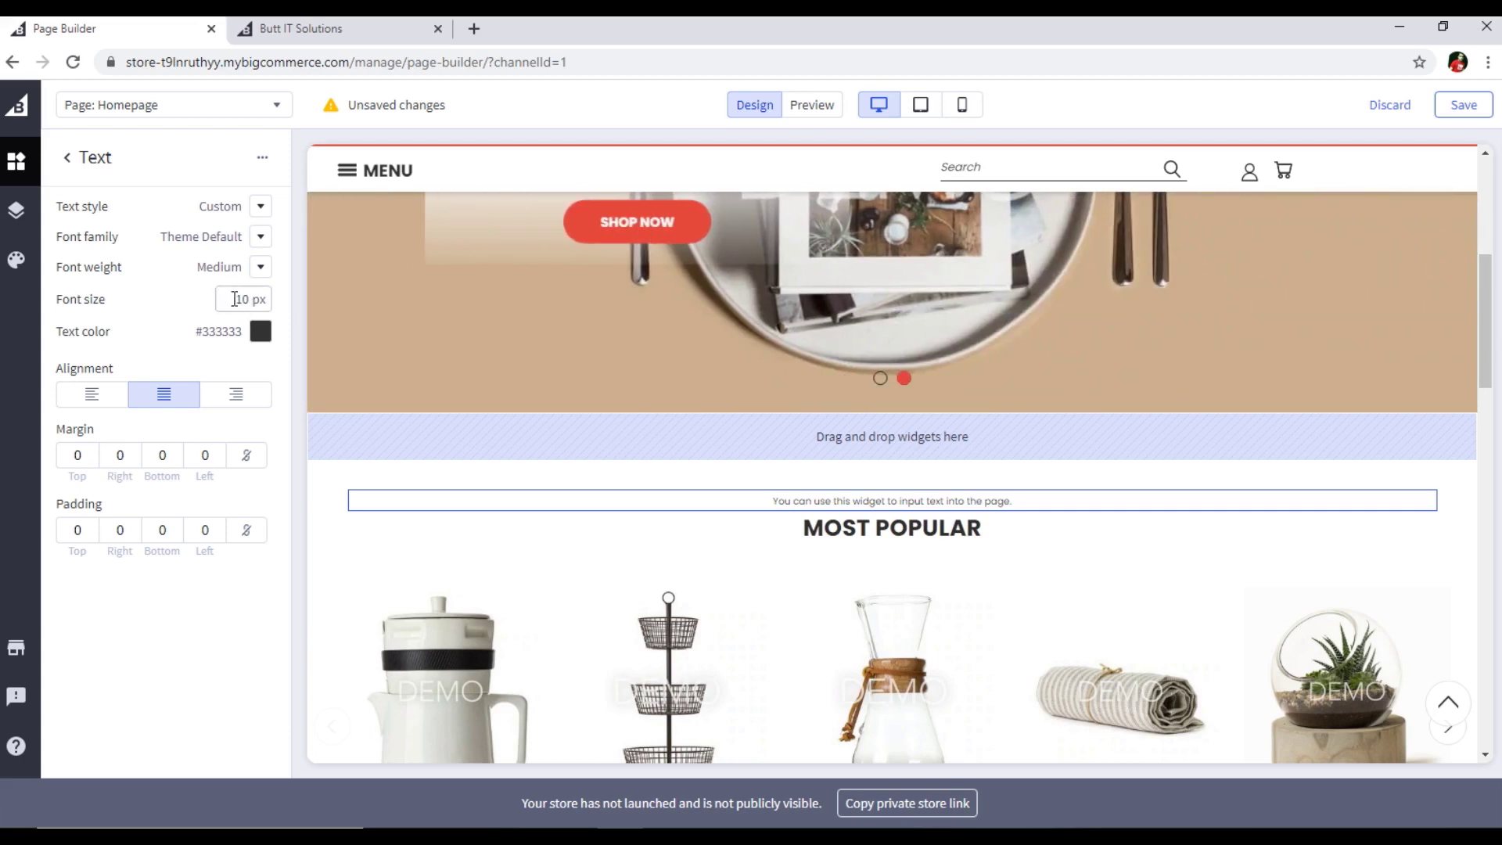
left_click_drag(251, 301, 210, 300)
Replace the sample text with 'My First Product Heading.'
double_click(1091, 508)
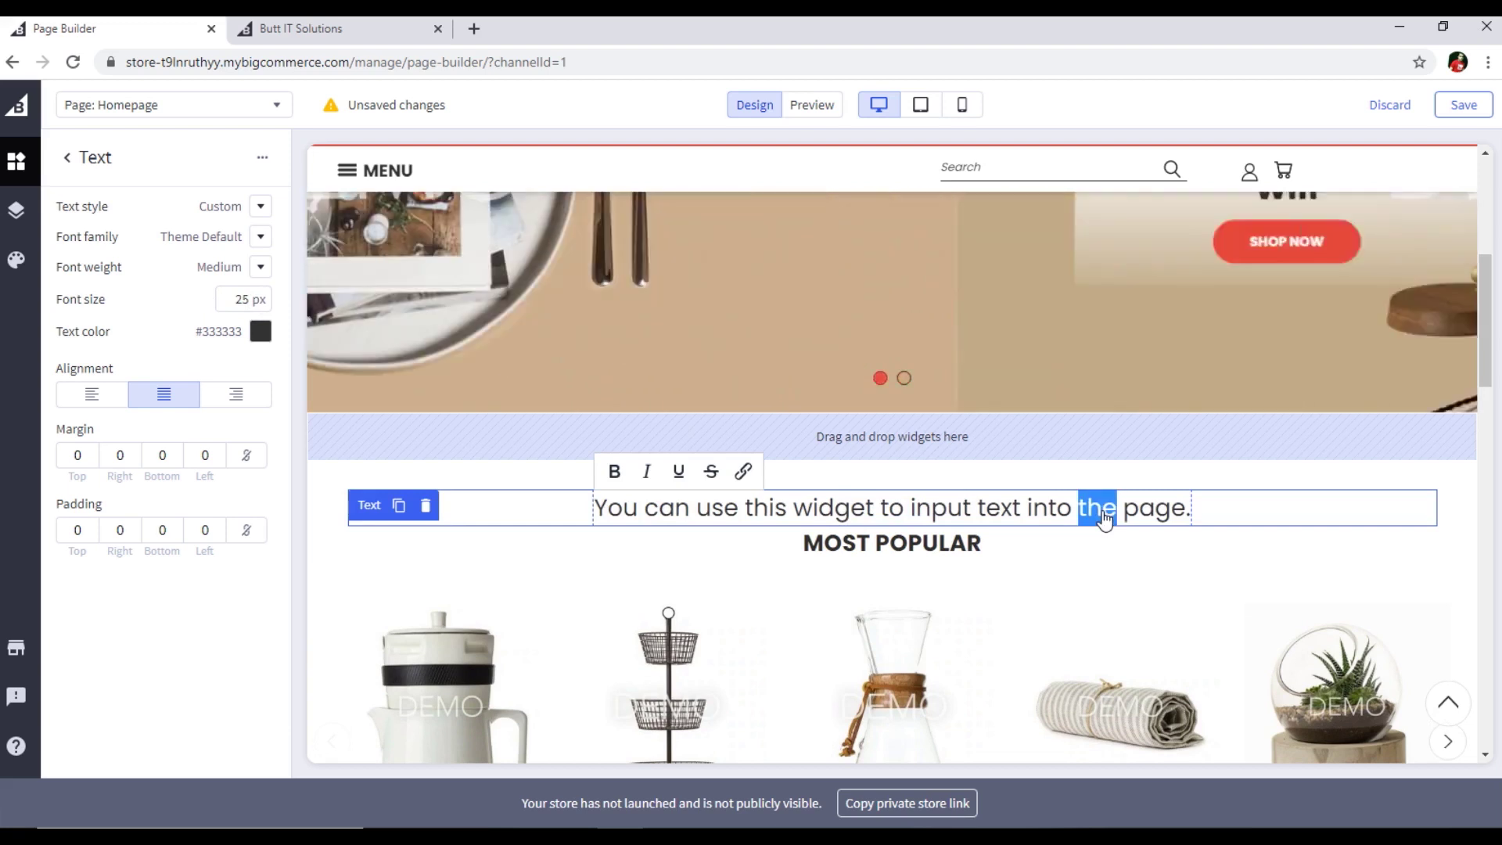
left_click(1155, 509)
left_click_drag(1188, 520, 617, 527)
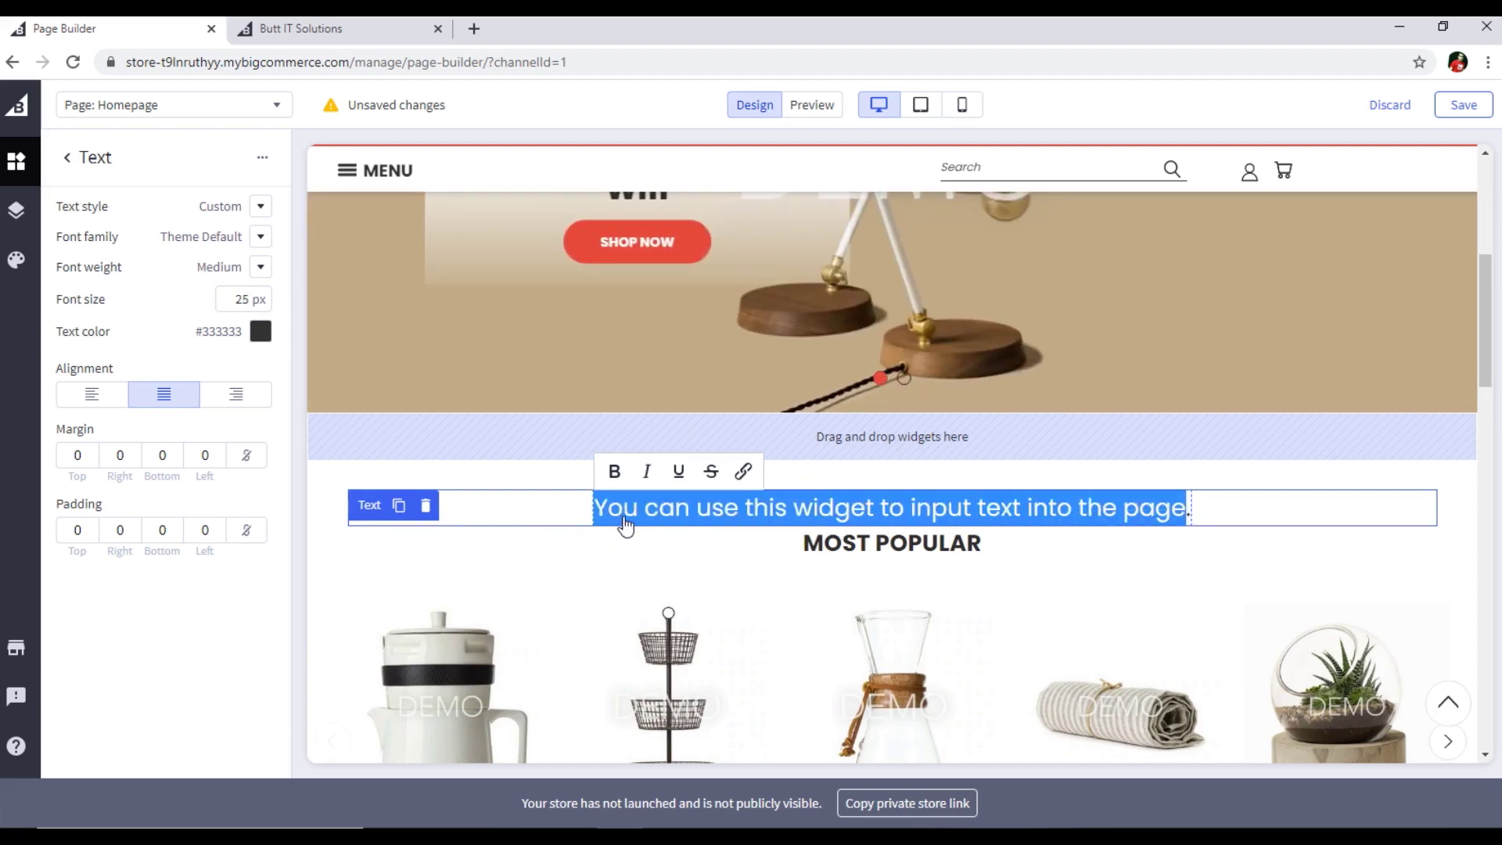
type("My Firwst")
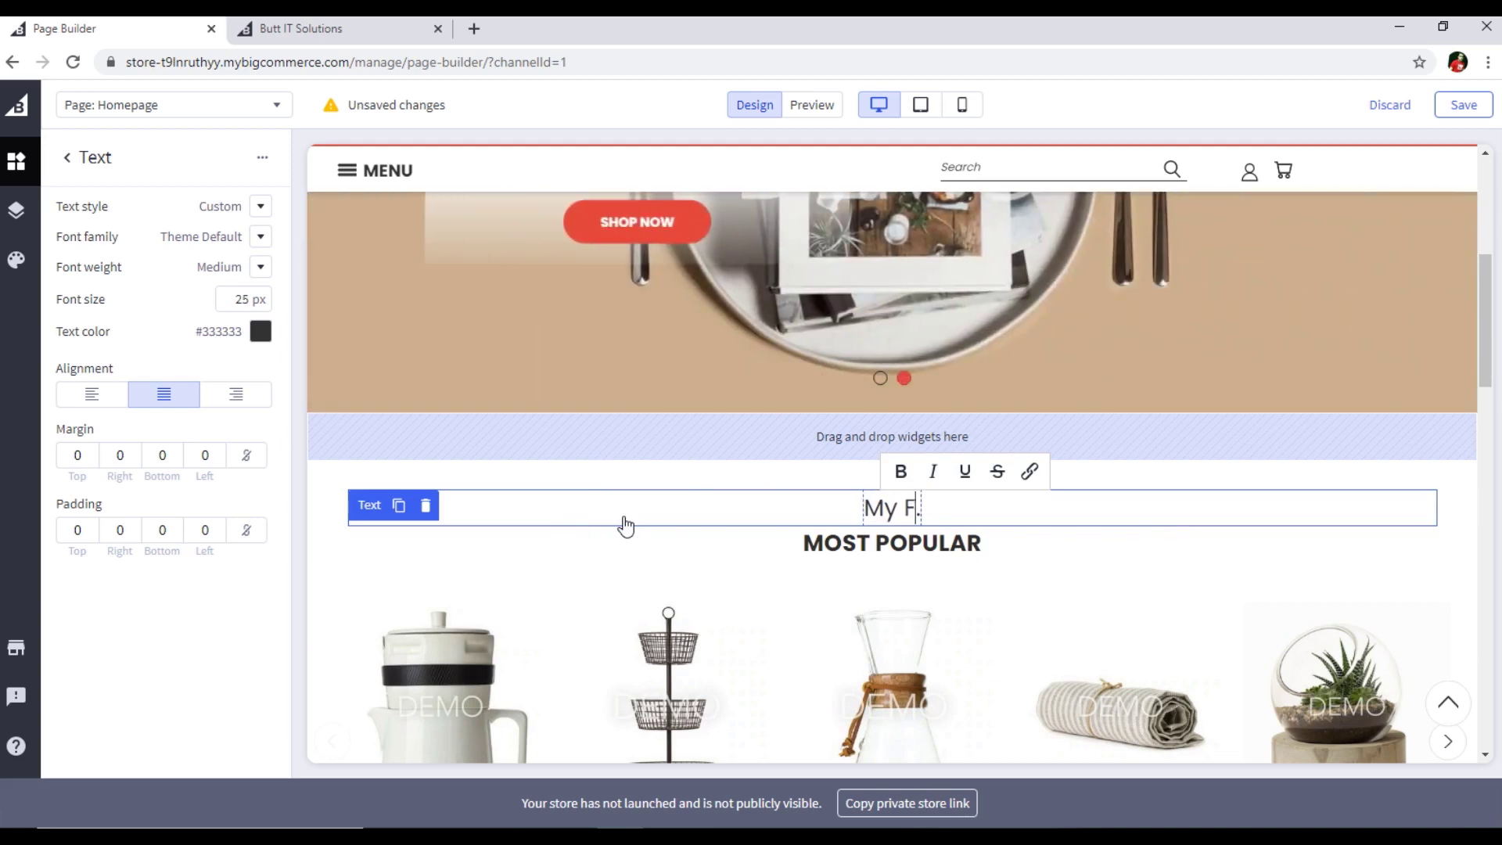
key("BackSpace")
key("BackSpace")
key("BackSpace")
key("BackSpace")
type("st Produc")
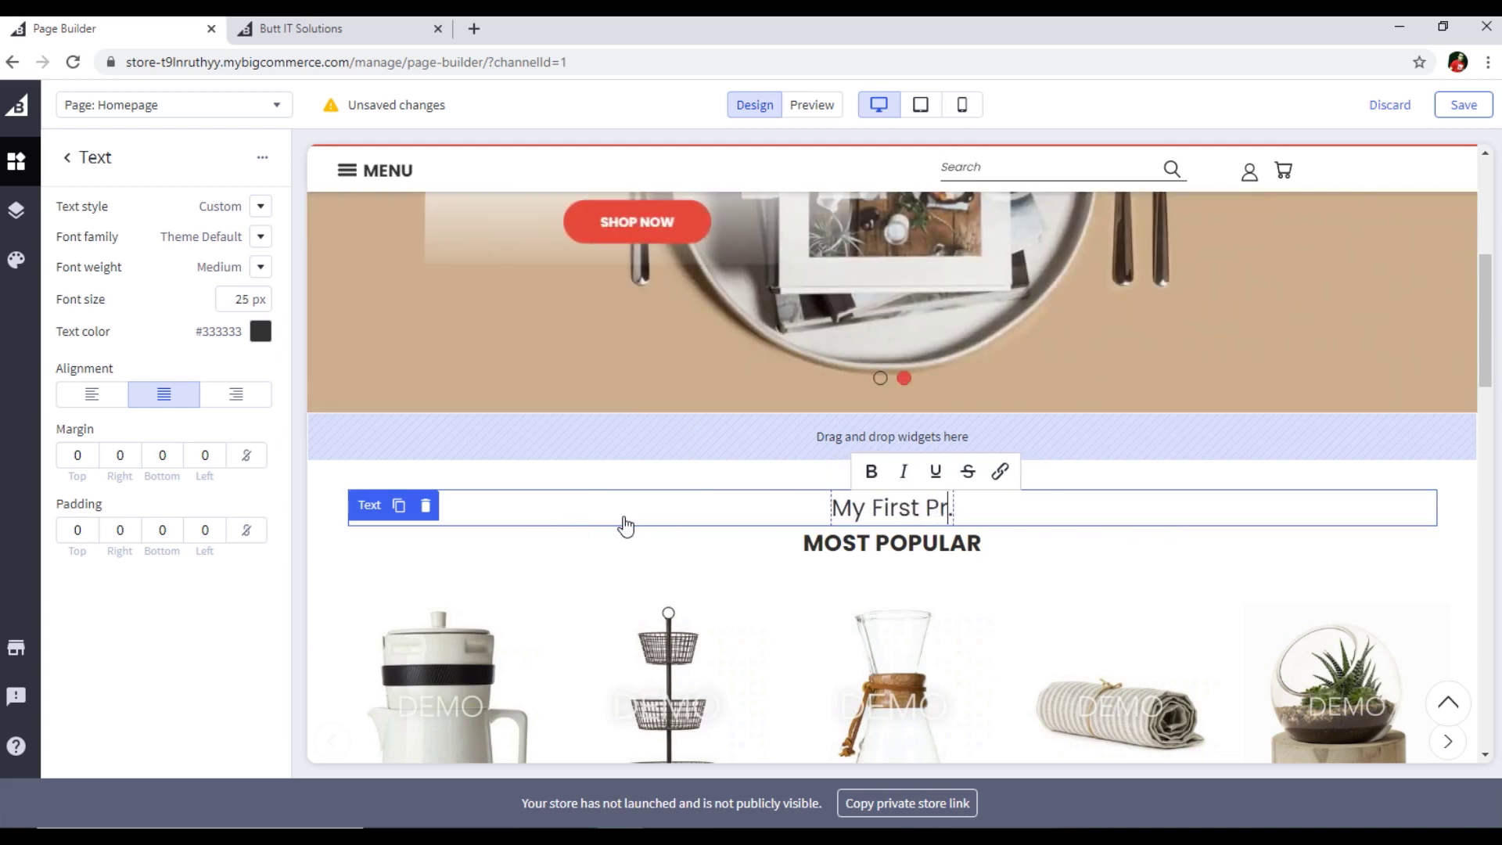
type("t Heading.")
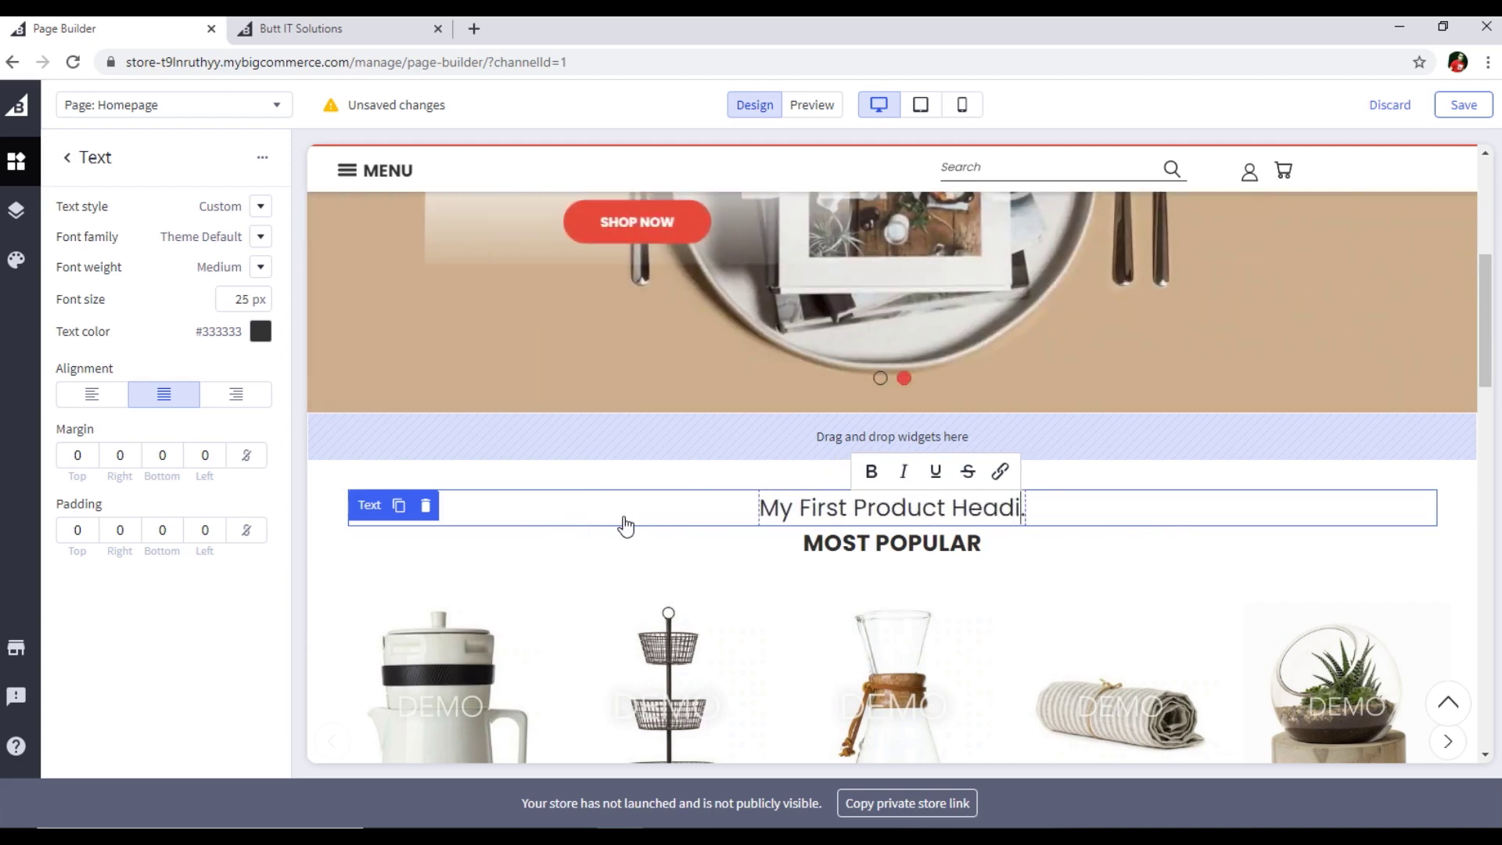
left_click(562, 482)
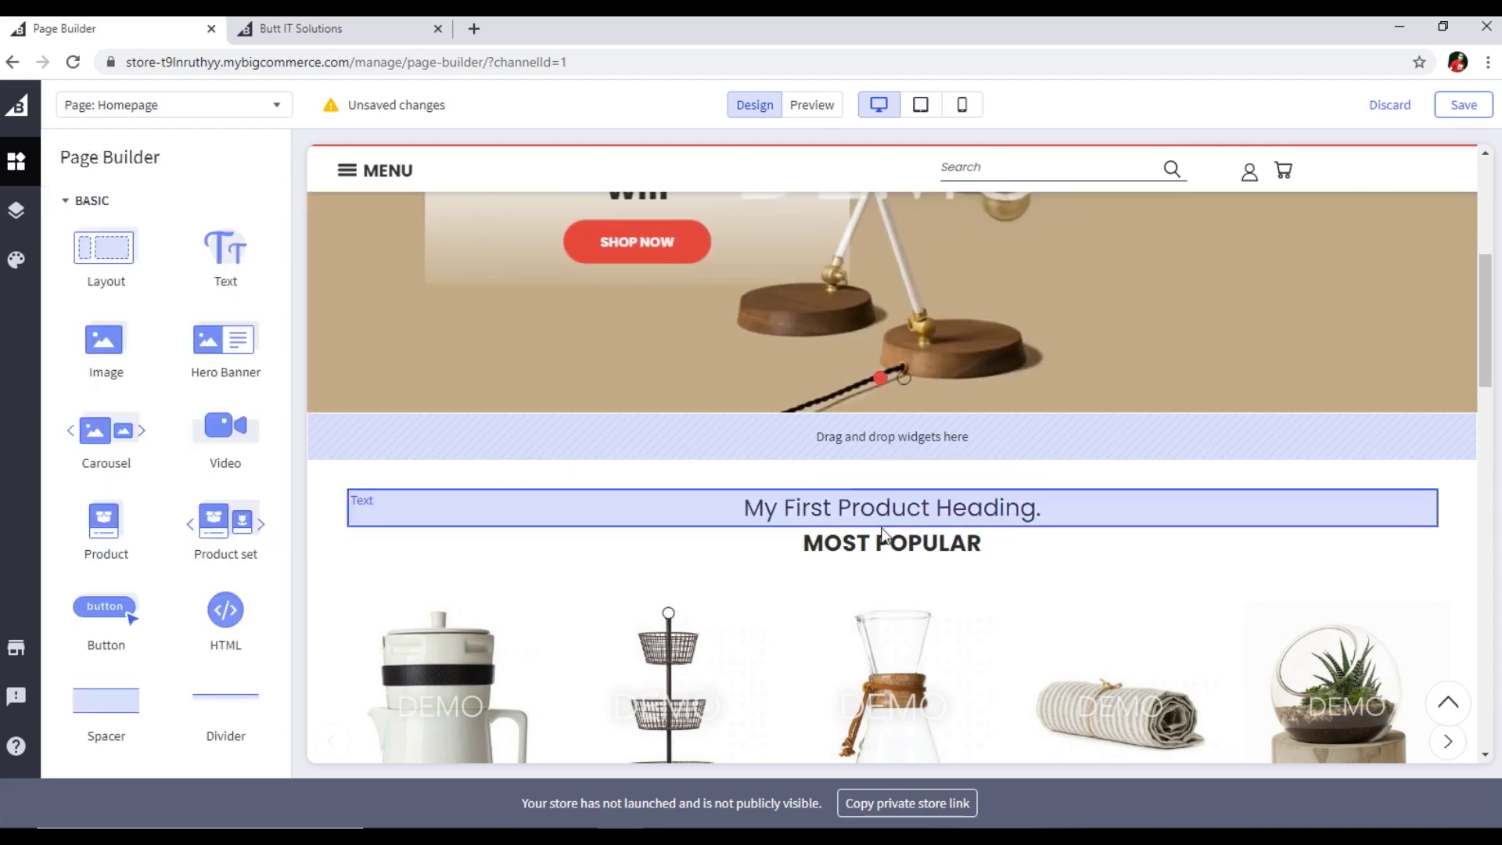
Set the heading text block's colour to red #E74C3C
left_click(984, 526)
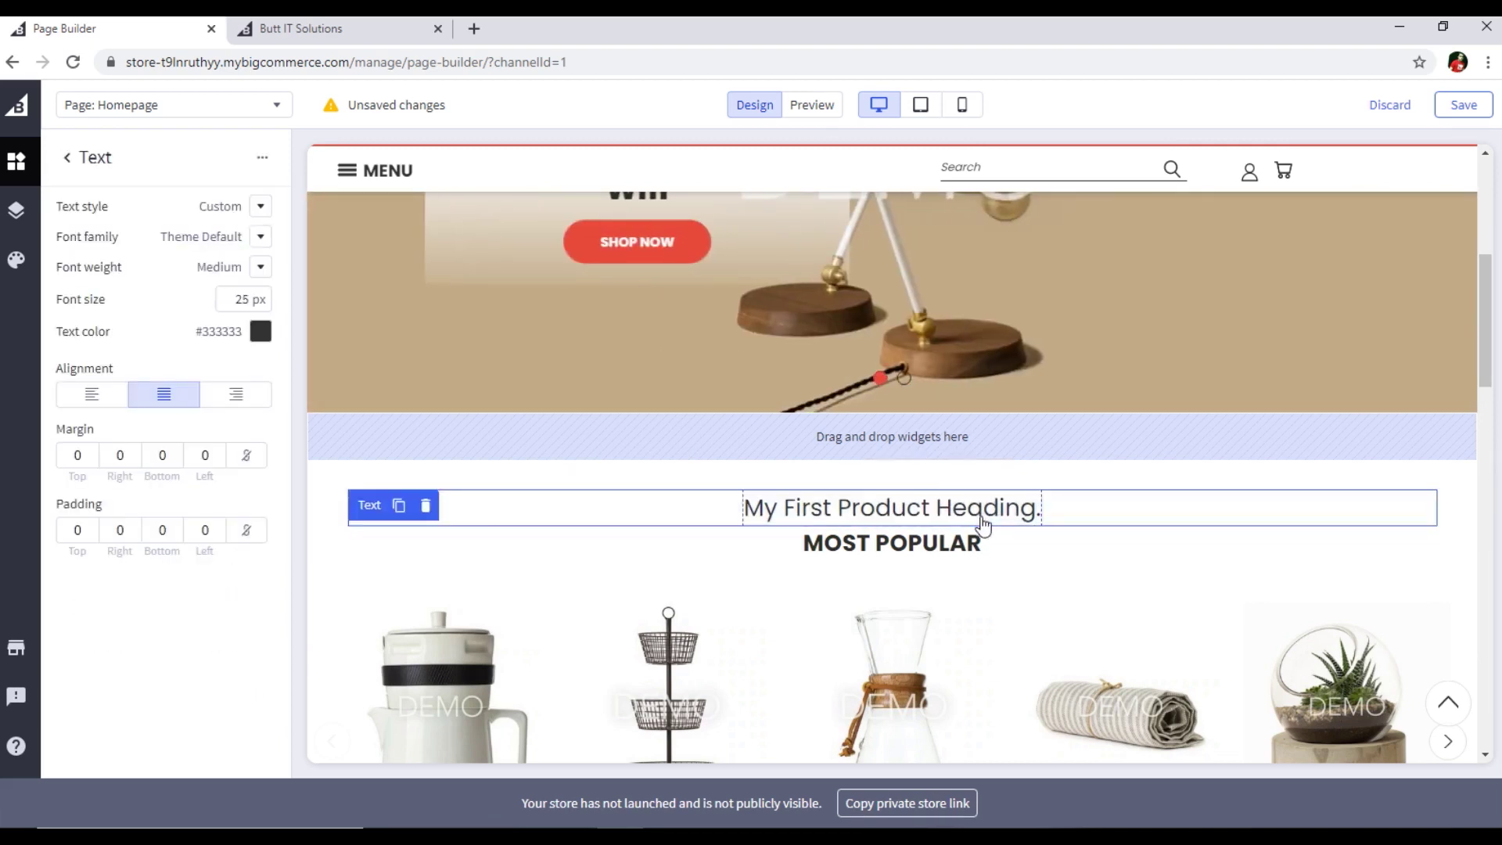
left_click(261, 331)
left_click(420, 476)
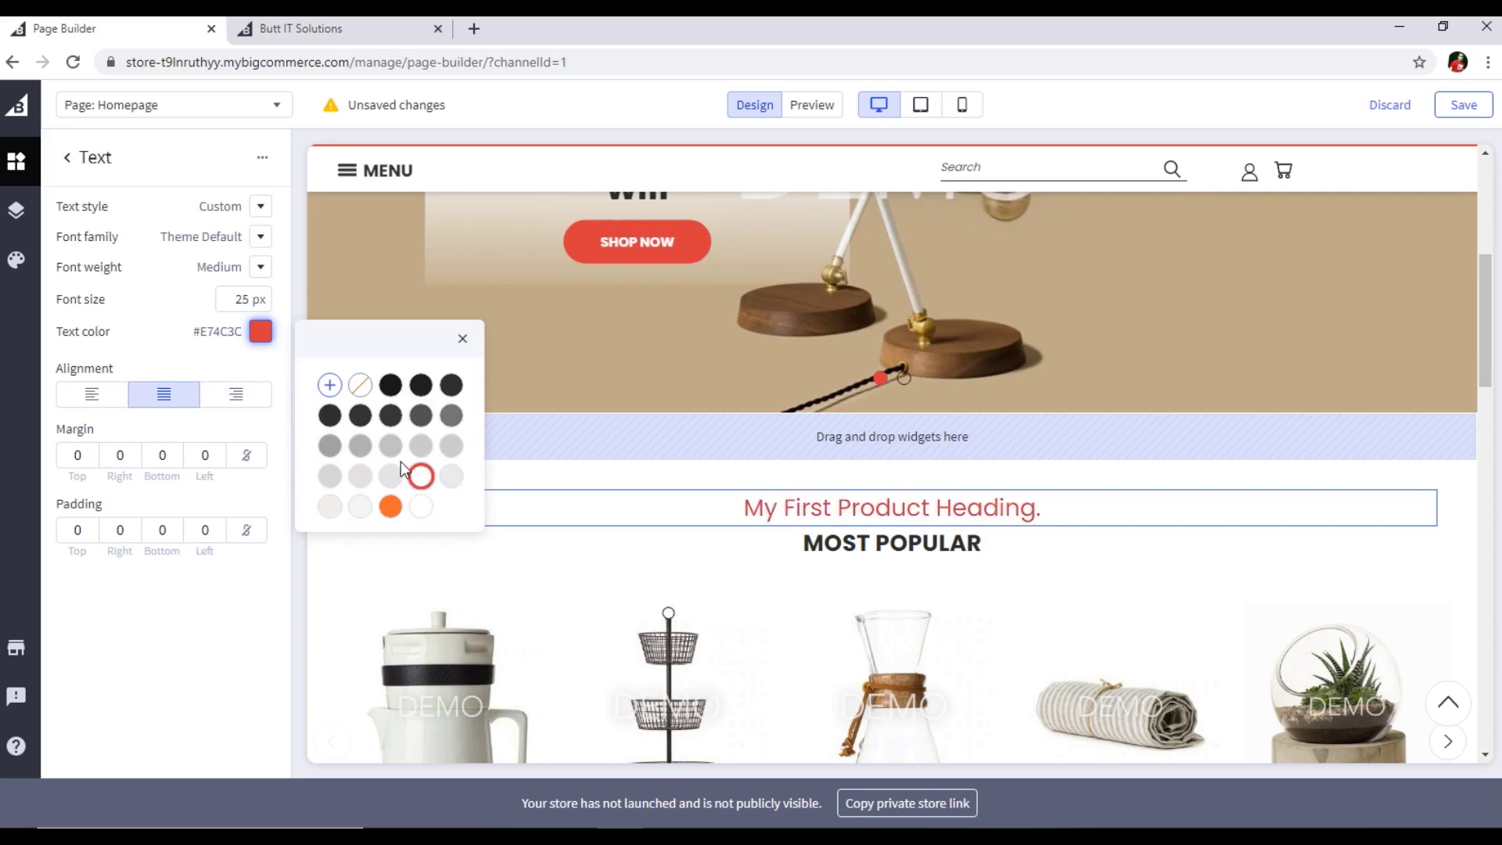
Make the 'My First Product Heading.' text bold and italic
left_click(757, 507)
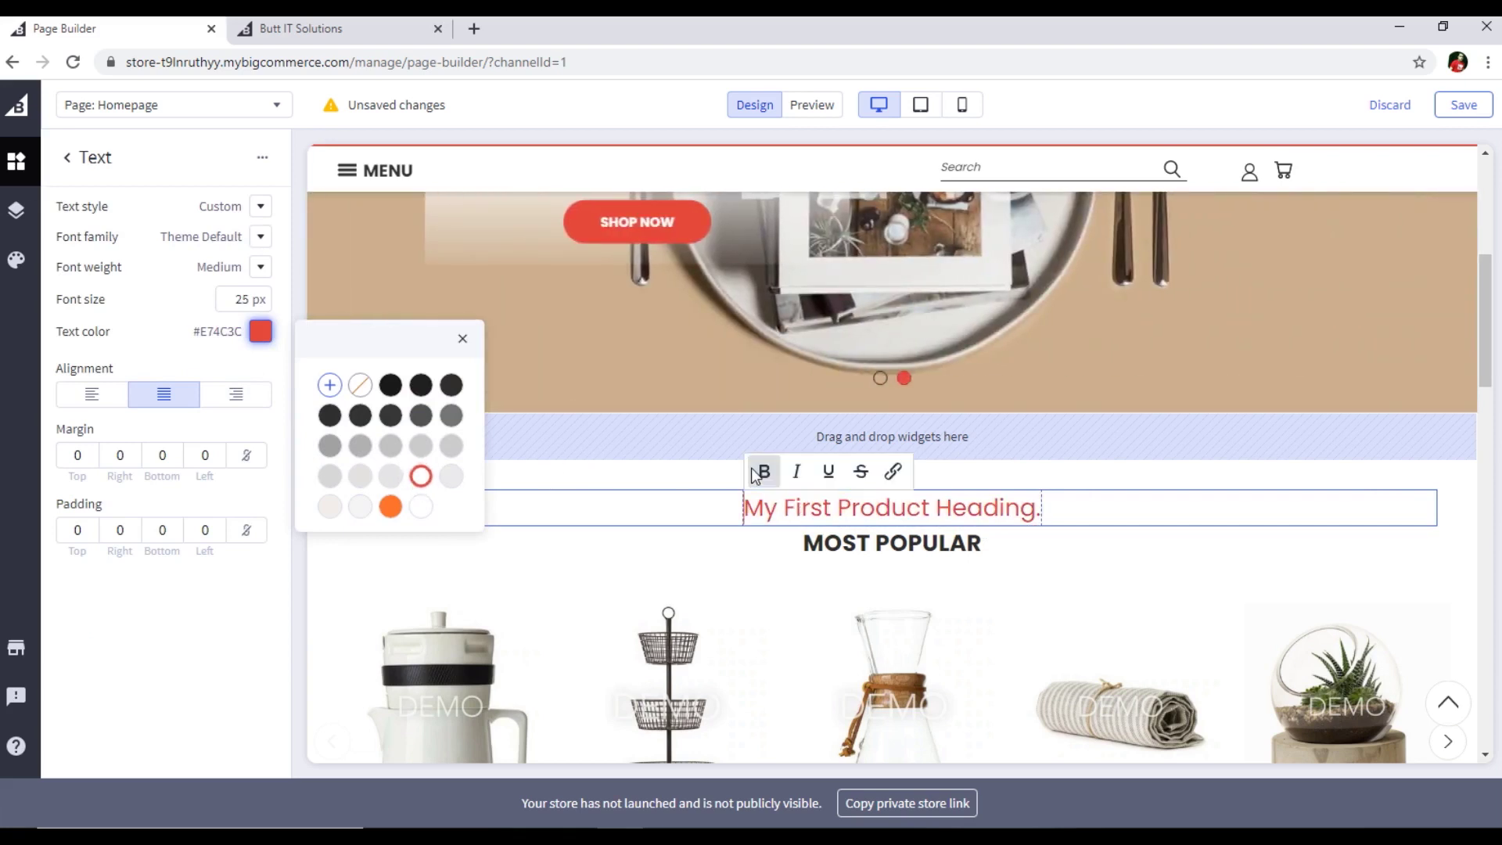
left_click(786, 513)
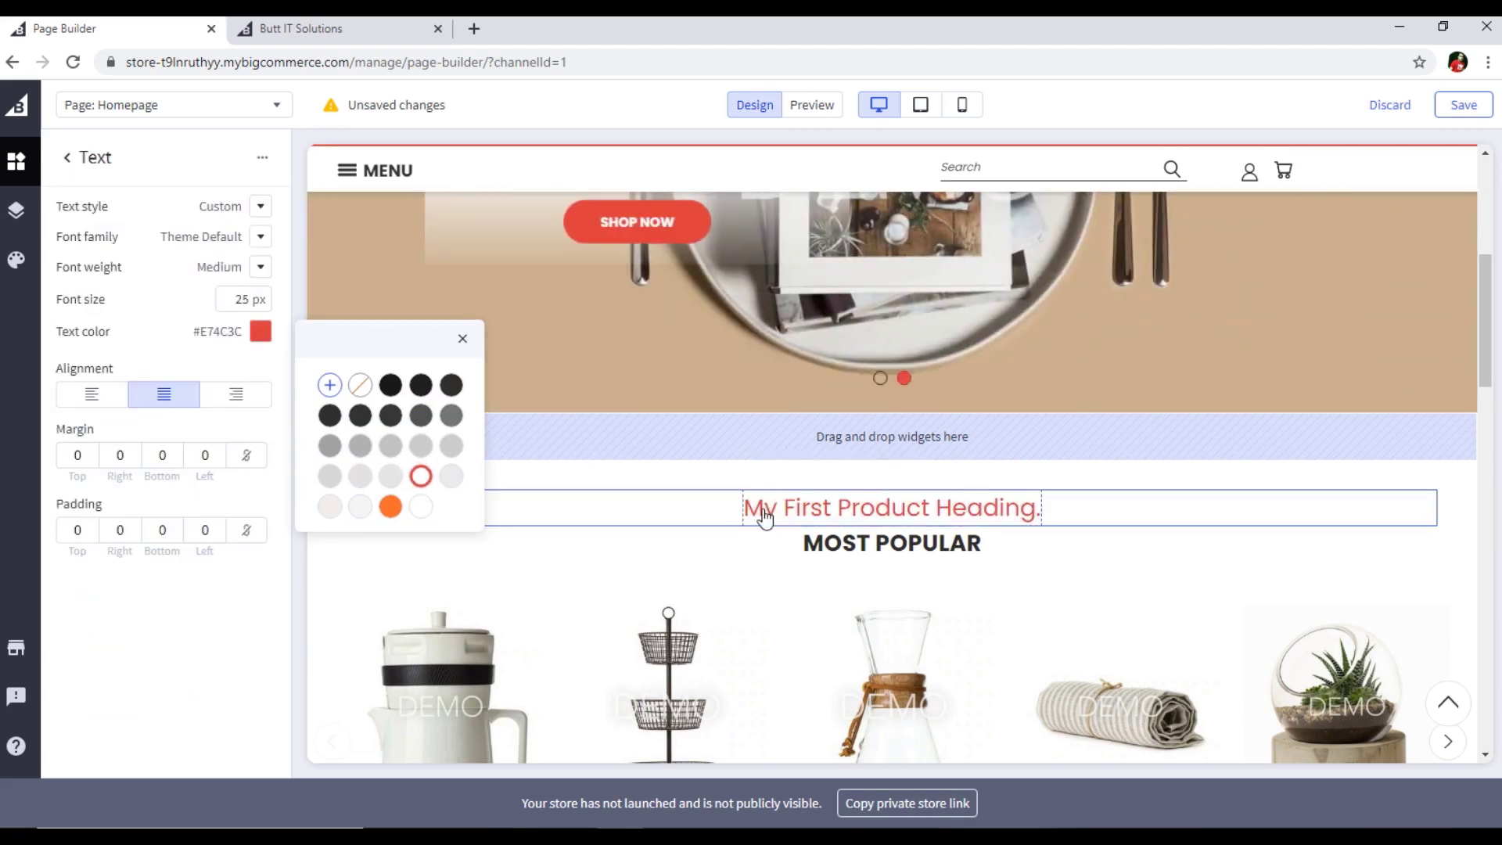
left_click(765, 510)
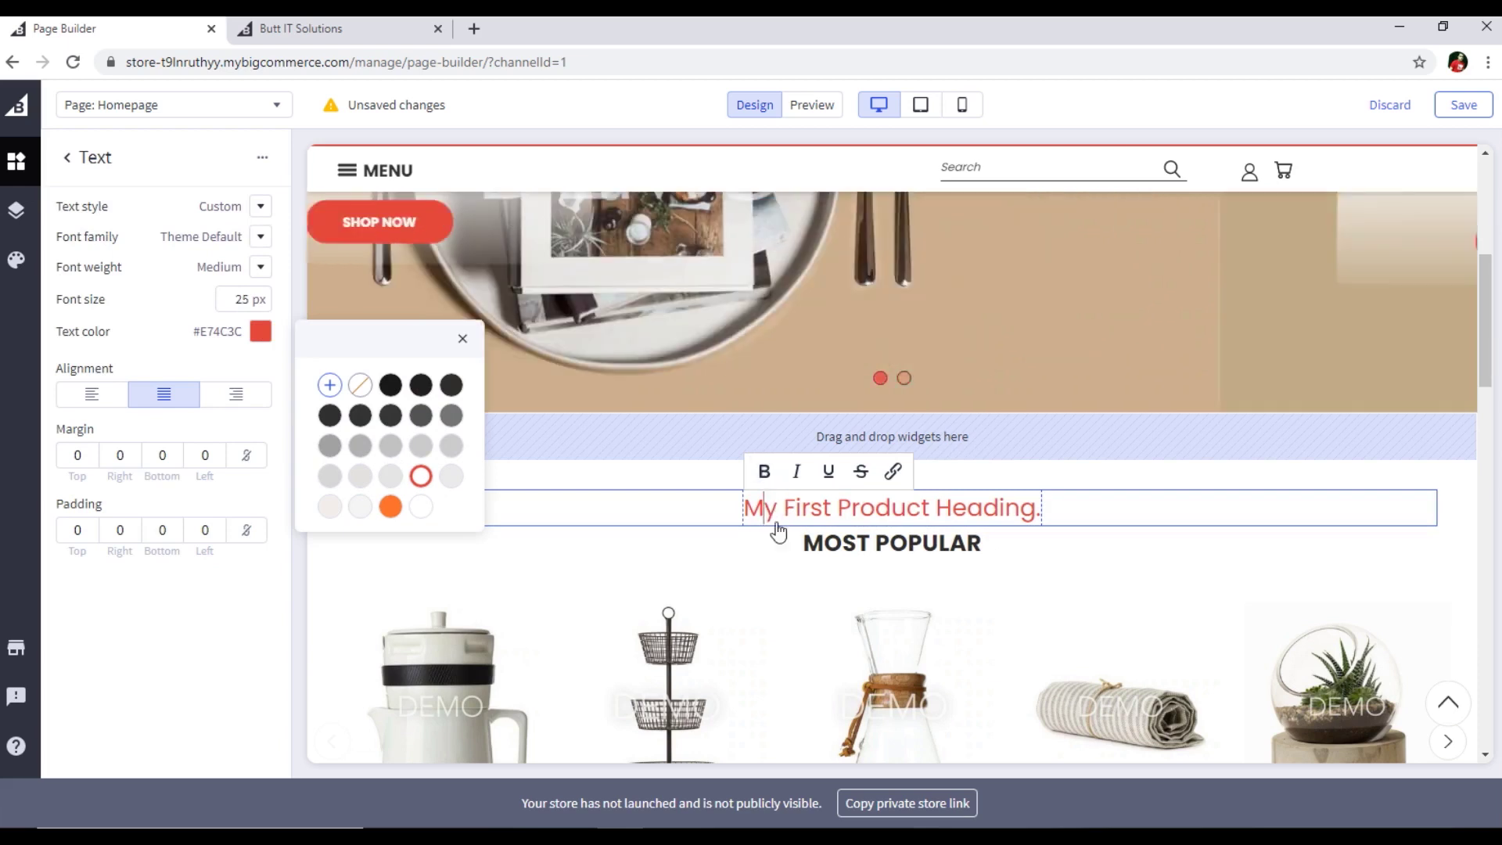
left_click_drag(747, 509, 1044, 508)
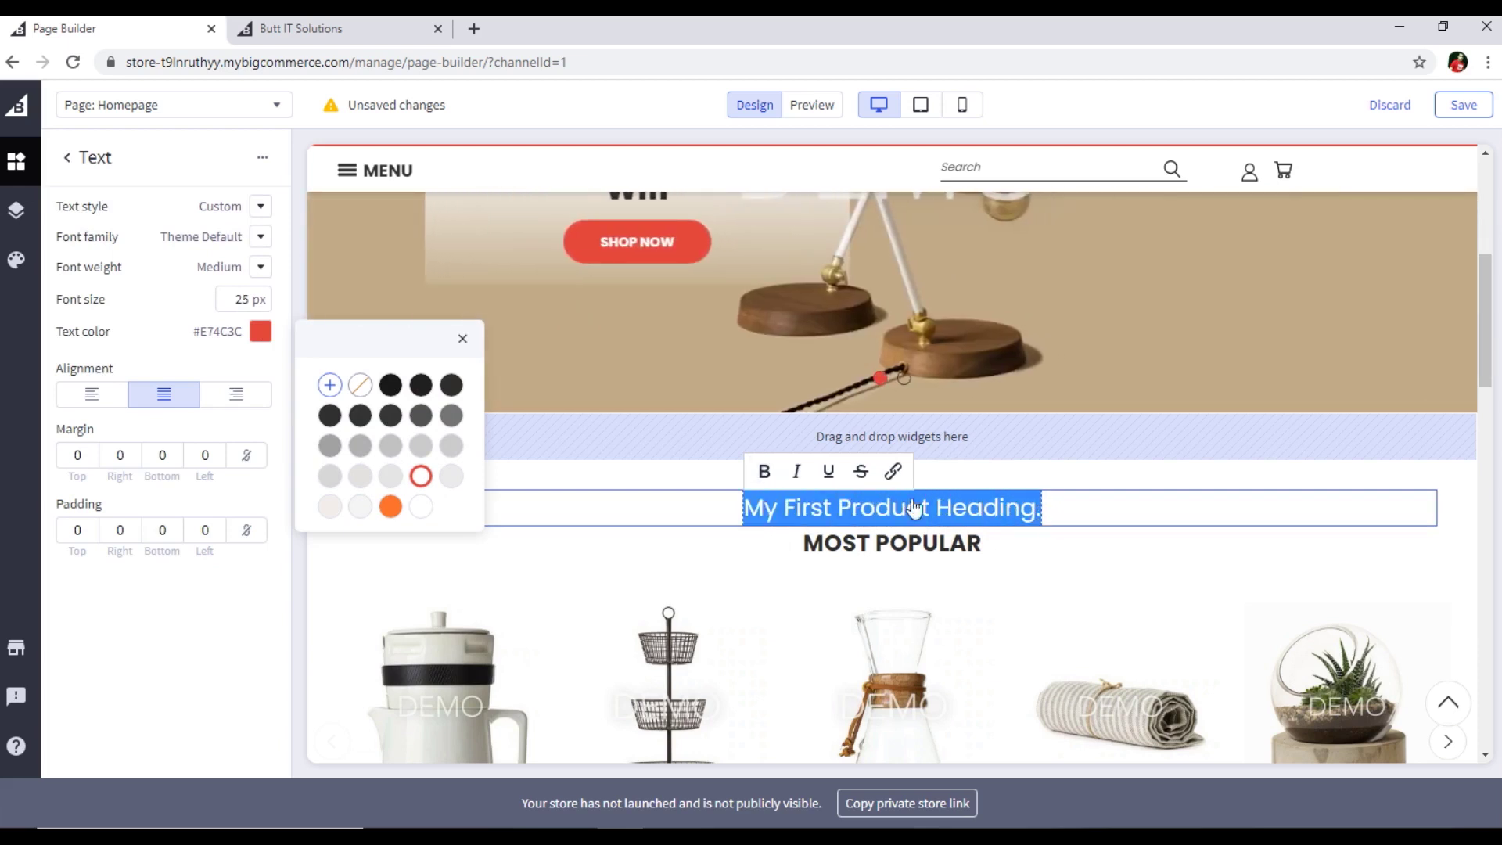
left_click(760, 472)
left_click(845, 510)
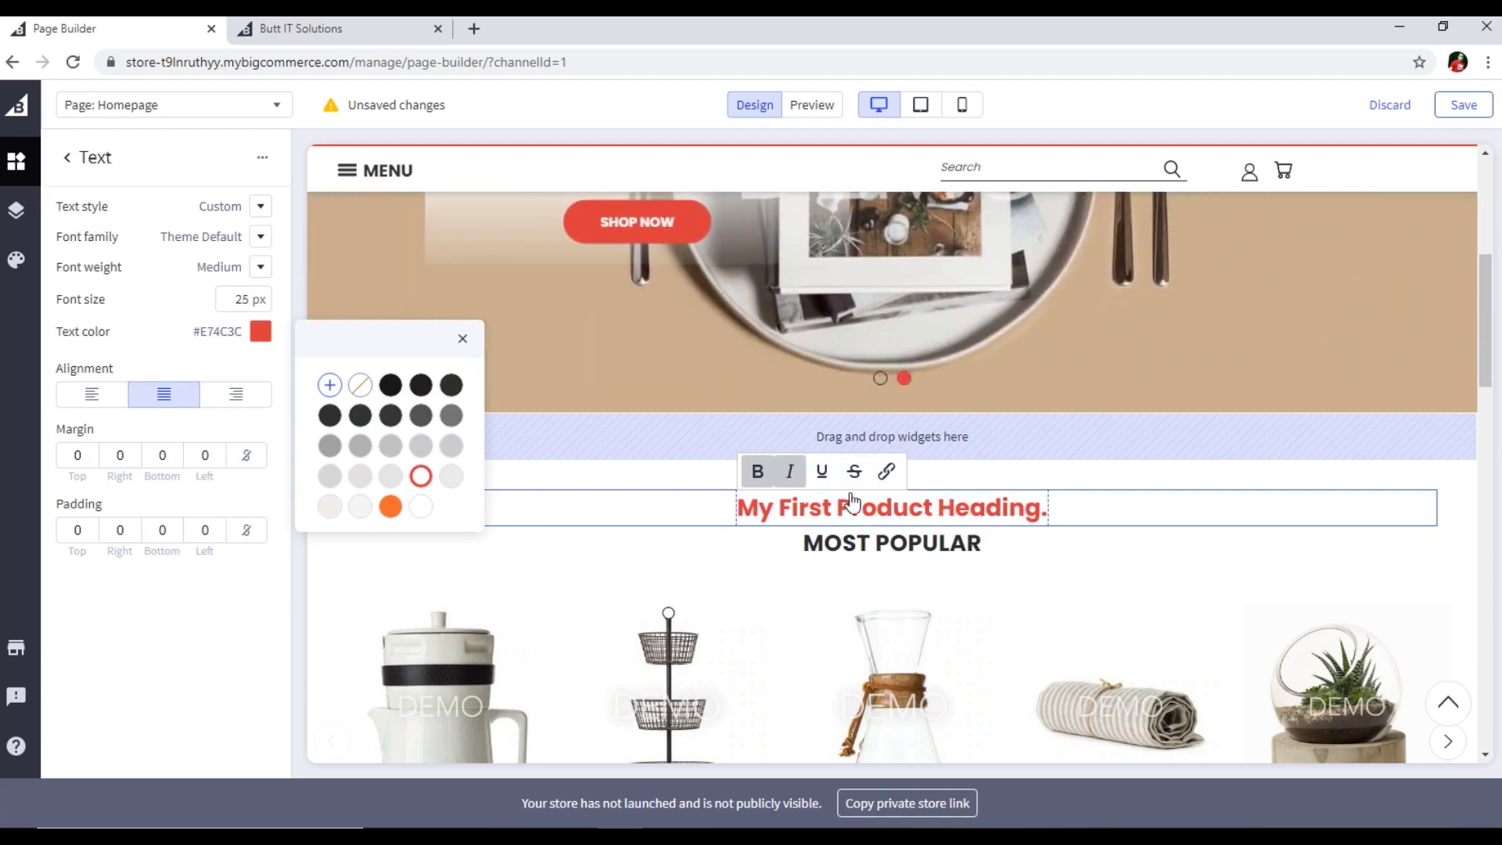
left_click_drag(740, 509, 1052, 513)
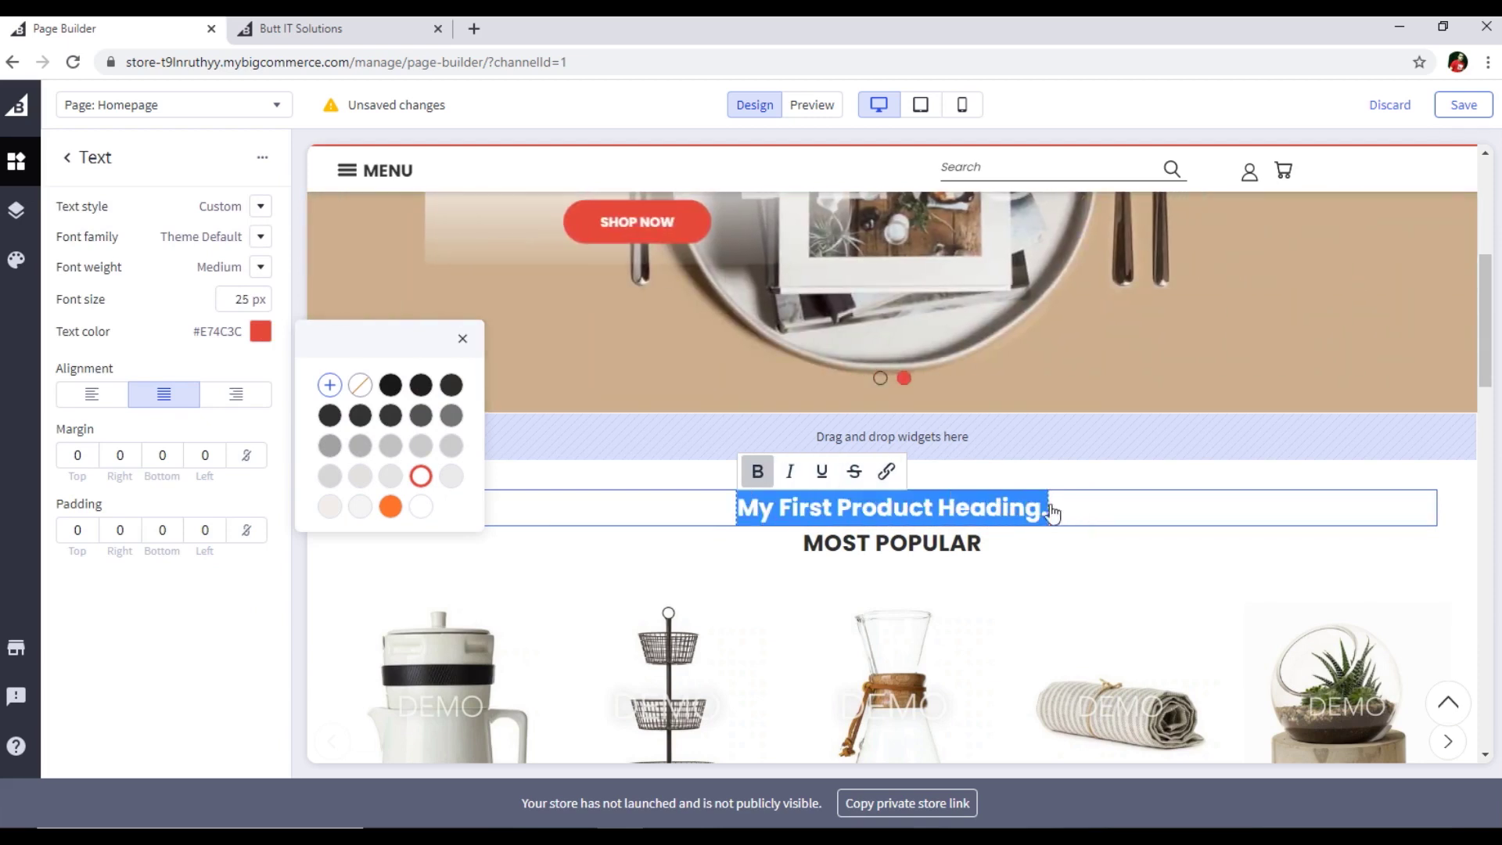
left_click(788, 473)
left_click_drag(738, 509, 1040, 513)
left_click(791, 474)
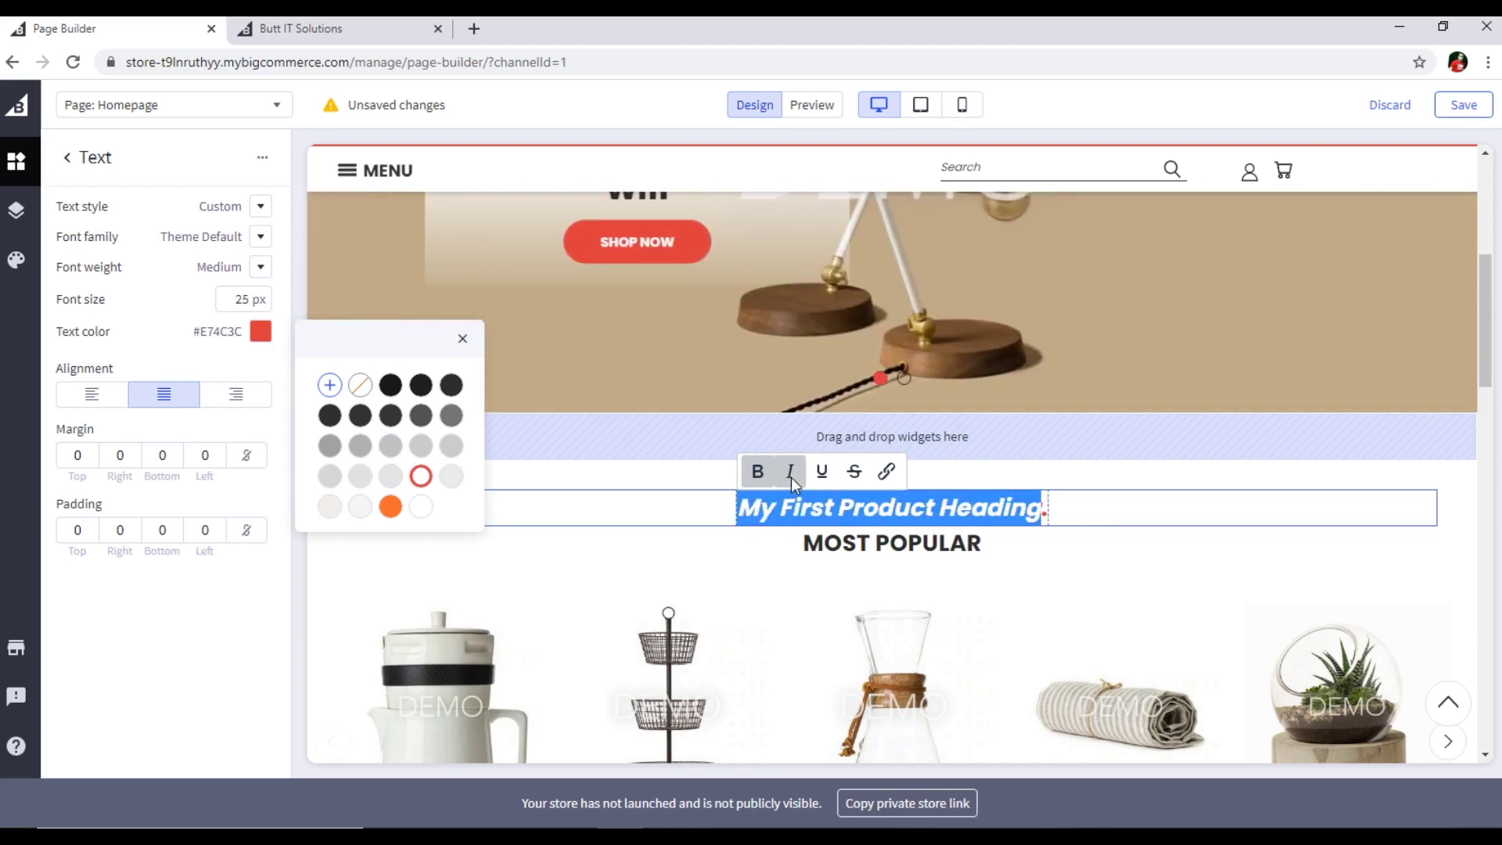
left_click(1085, 477)
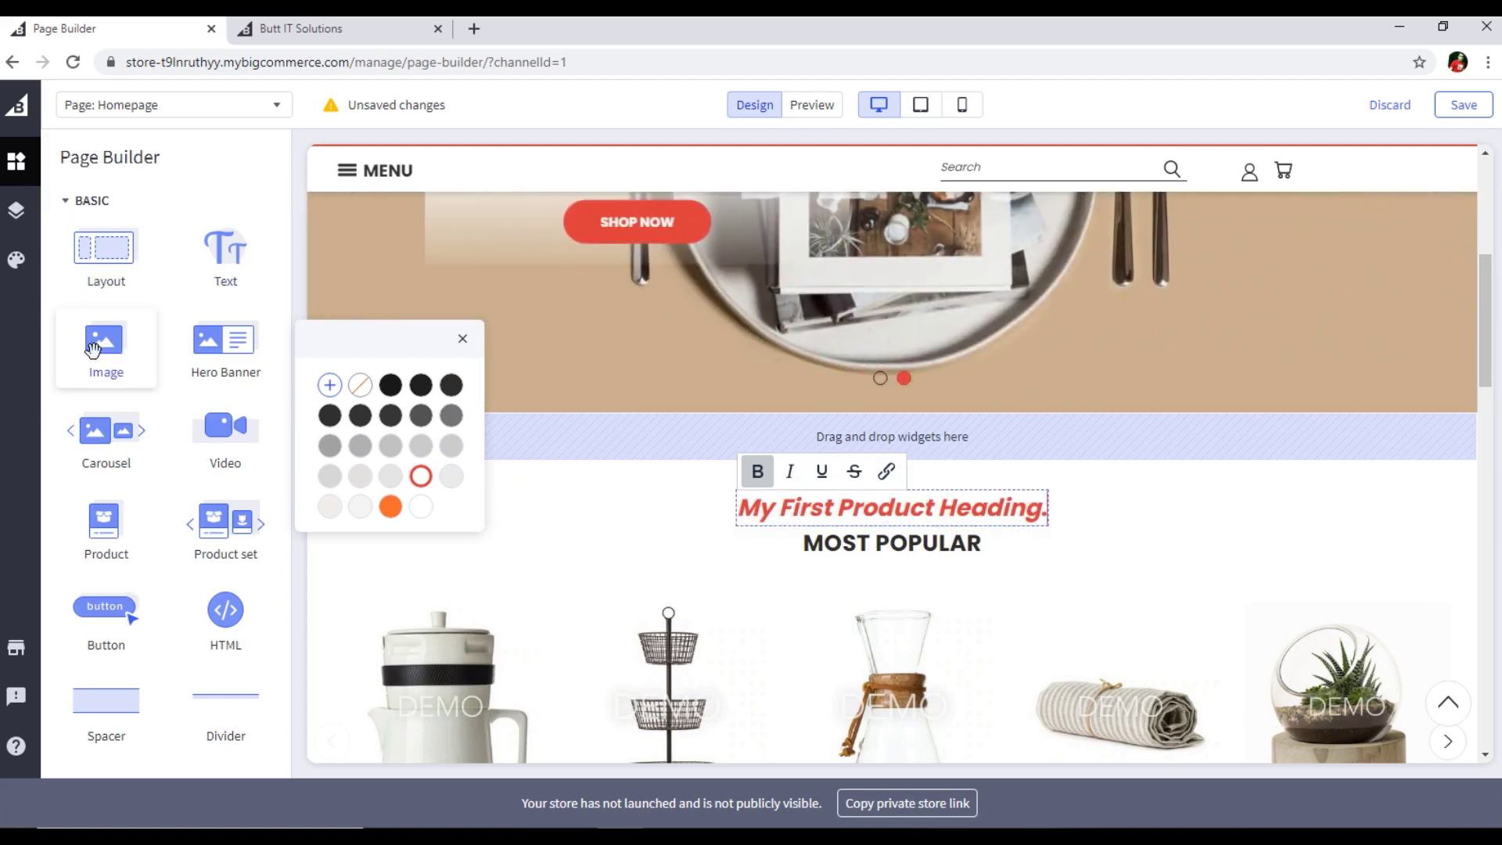
Place an Image widget showing a leafy plant in a glass vase above the heading
left_click(460, 346)
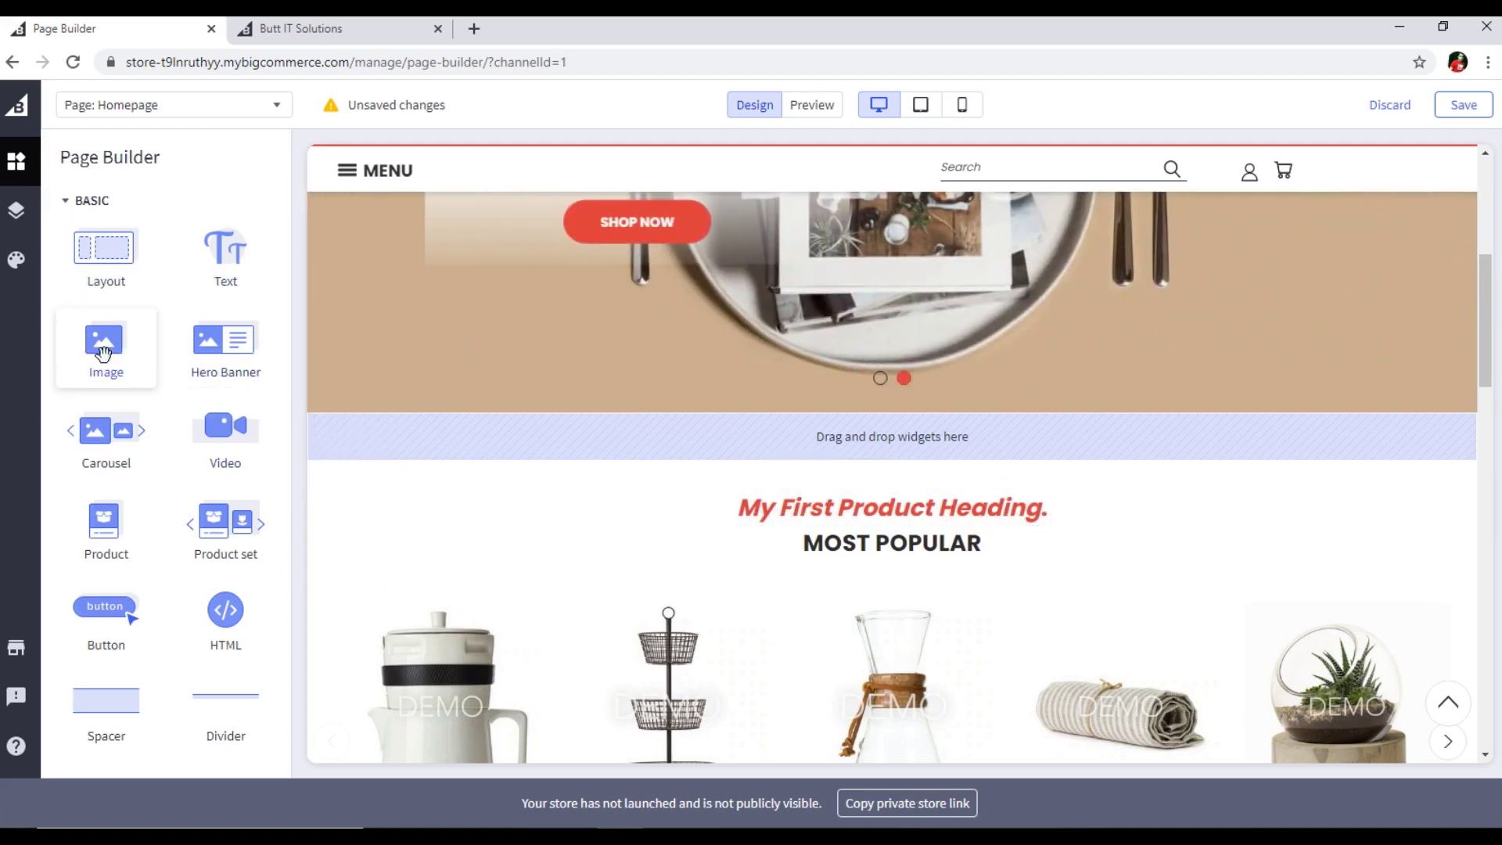
left_click_drag(102, 354, 790, 438)
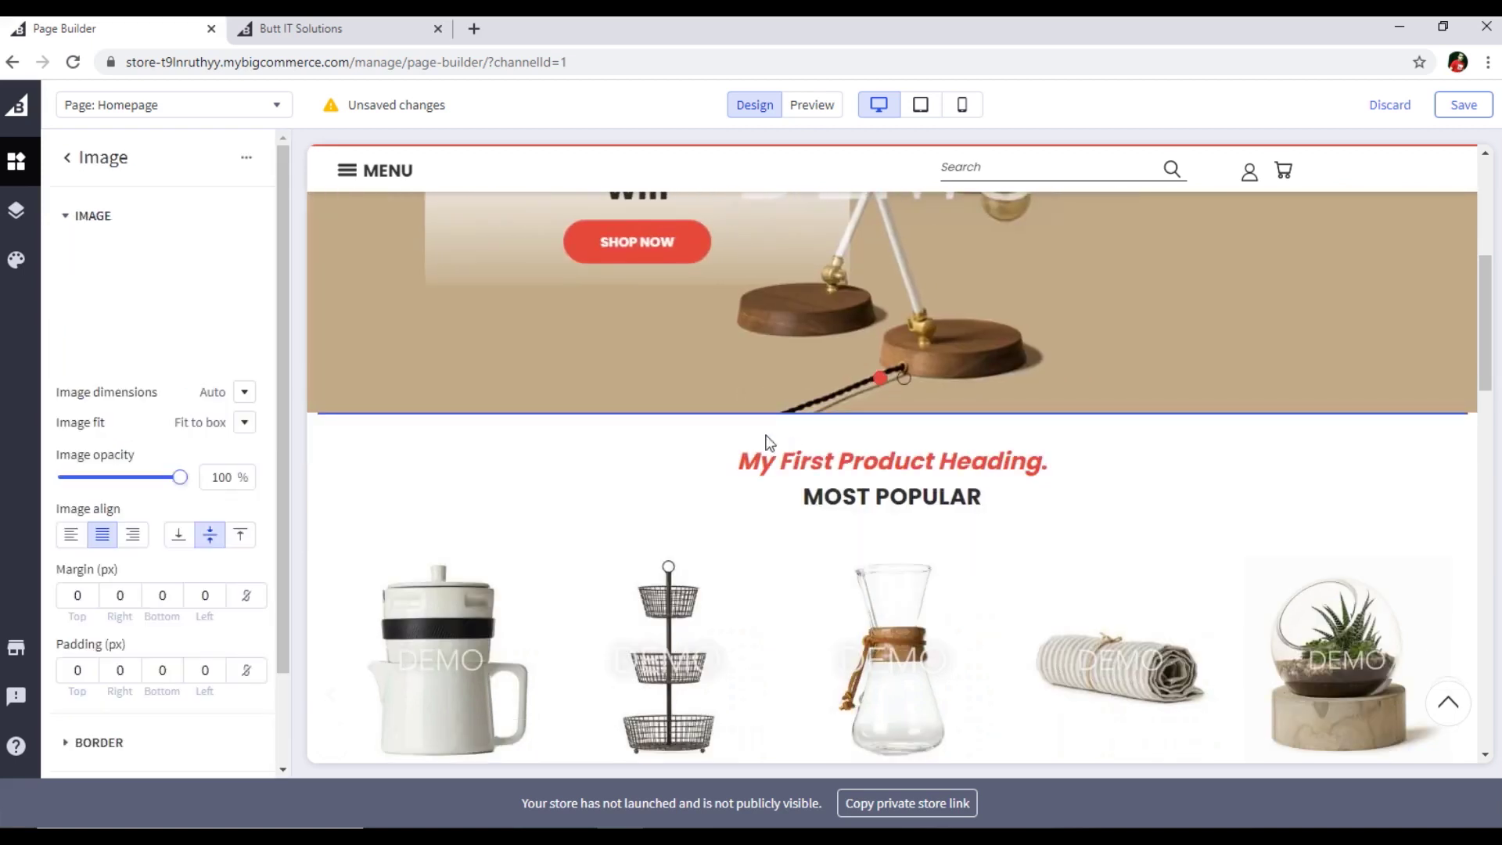
scroll(716, 525, "down", 5)
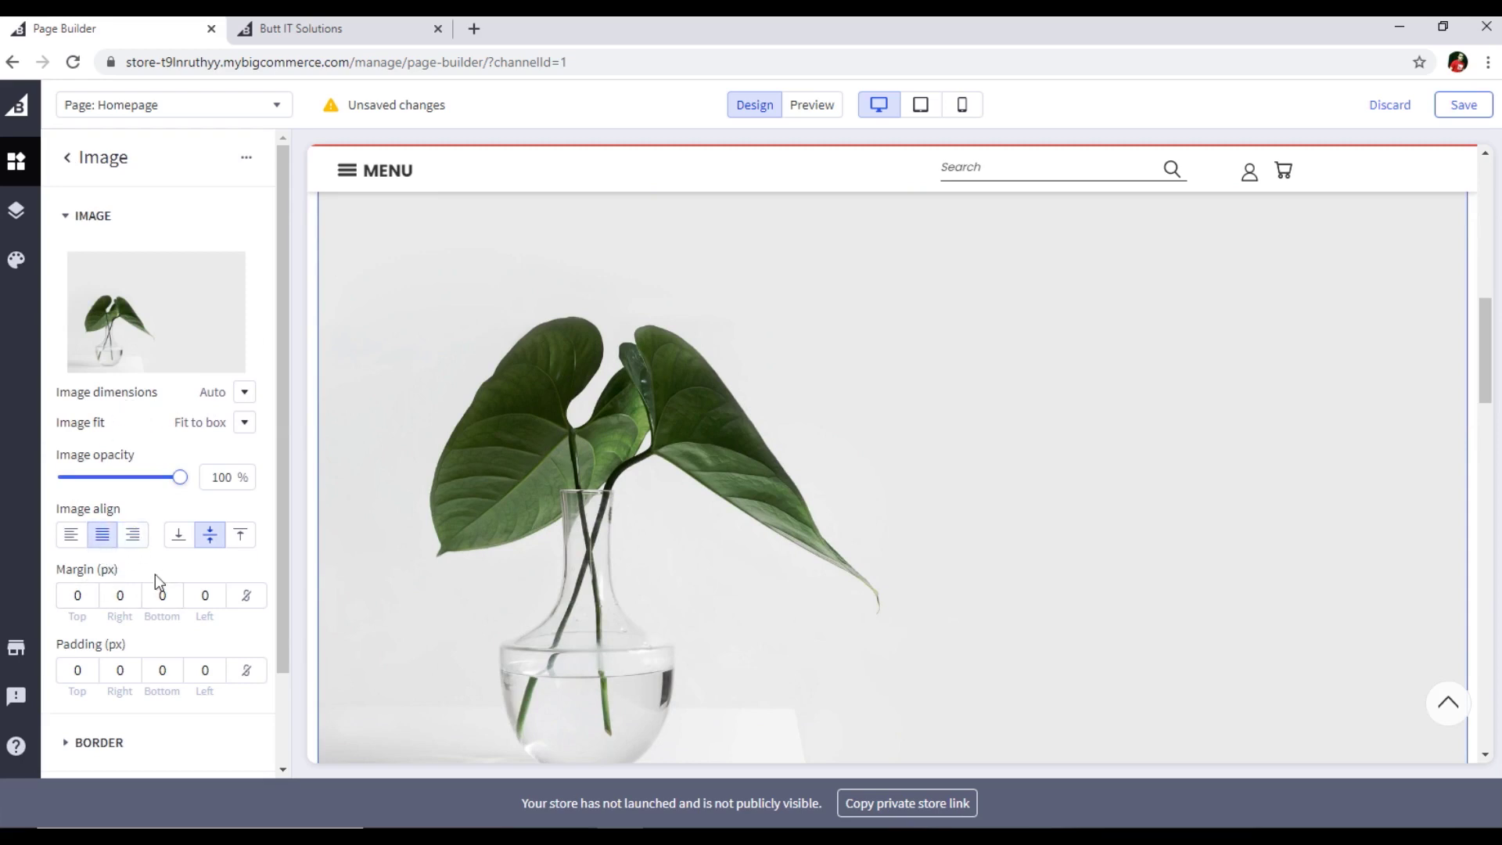
left_click(69, 166)
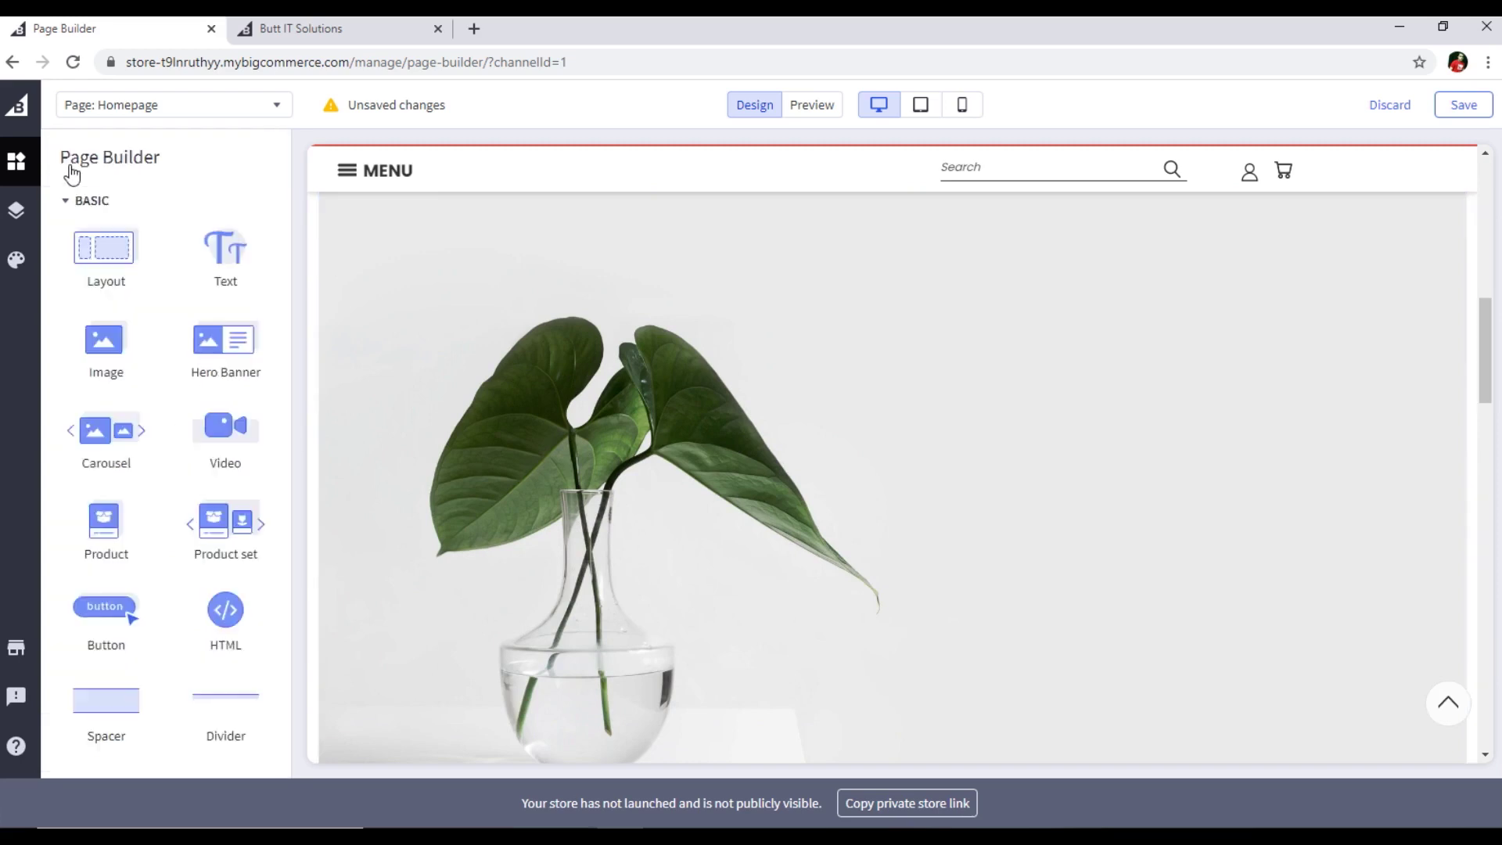
scroll(855, 496, "down", 8)
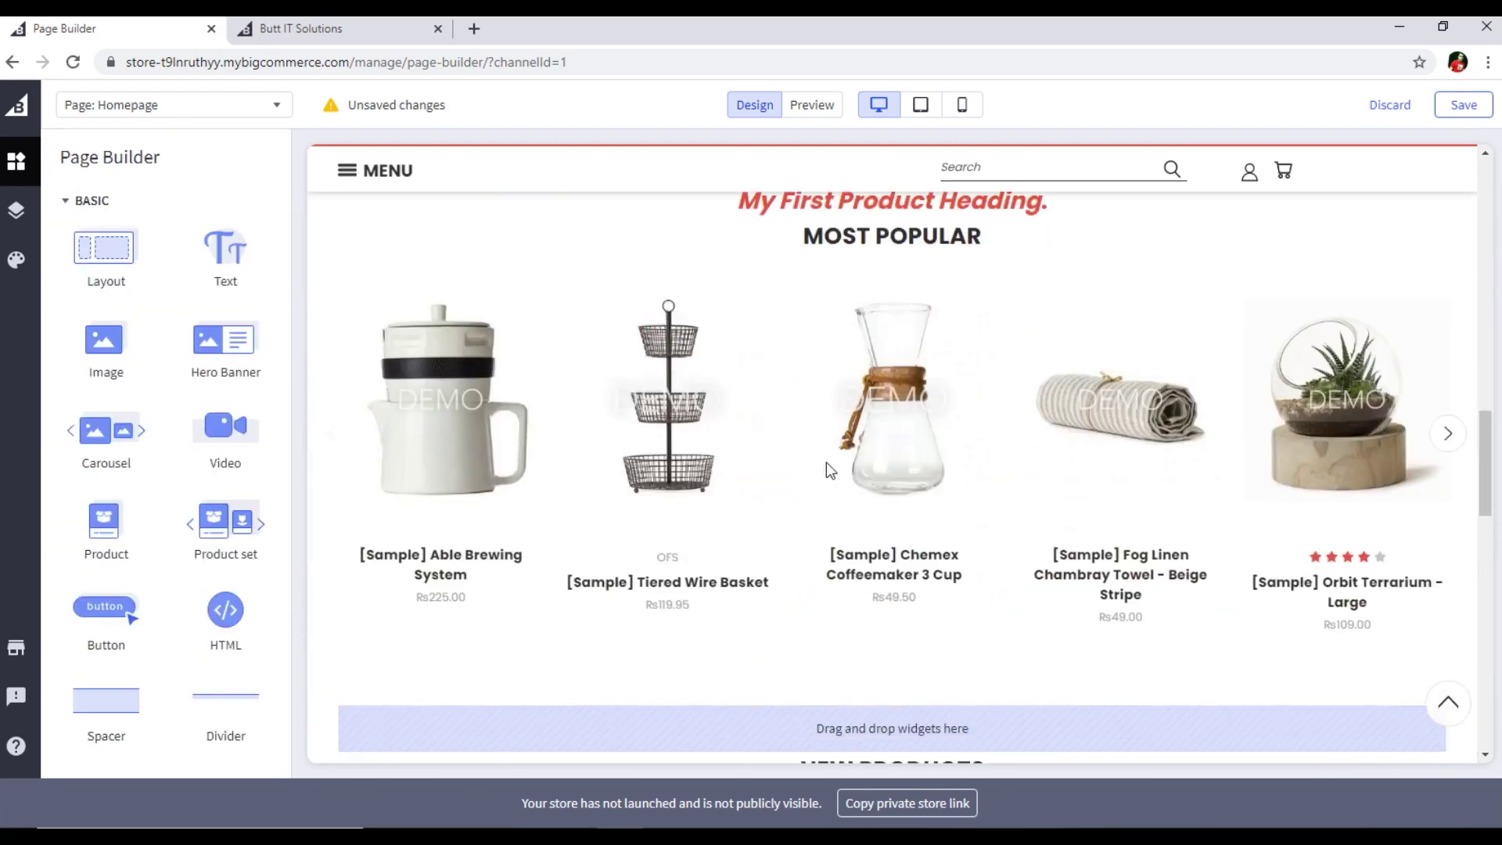
scroll(829, 469, "down", 5)
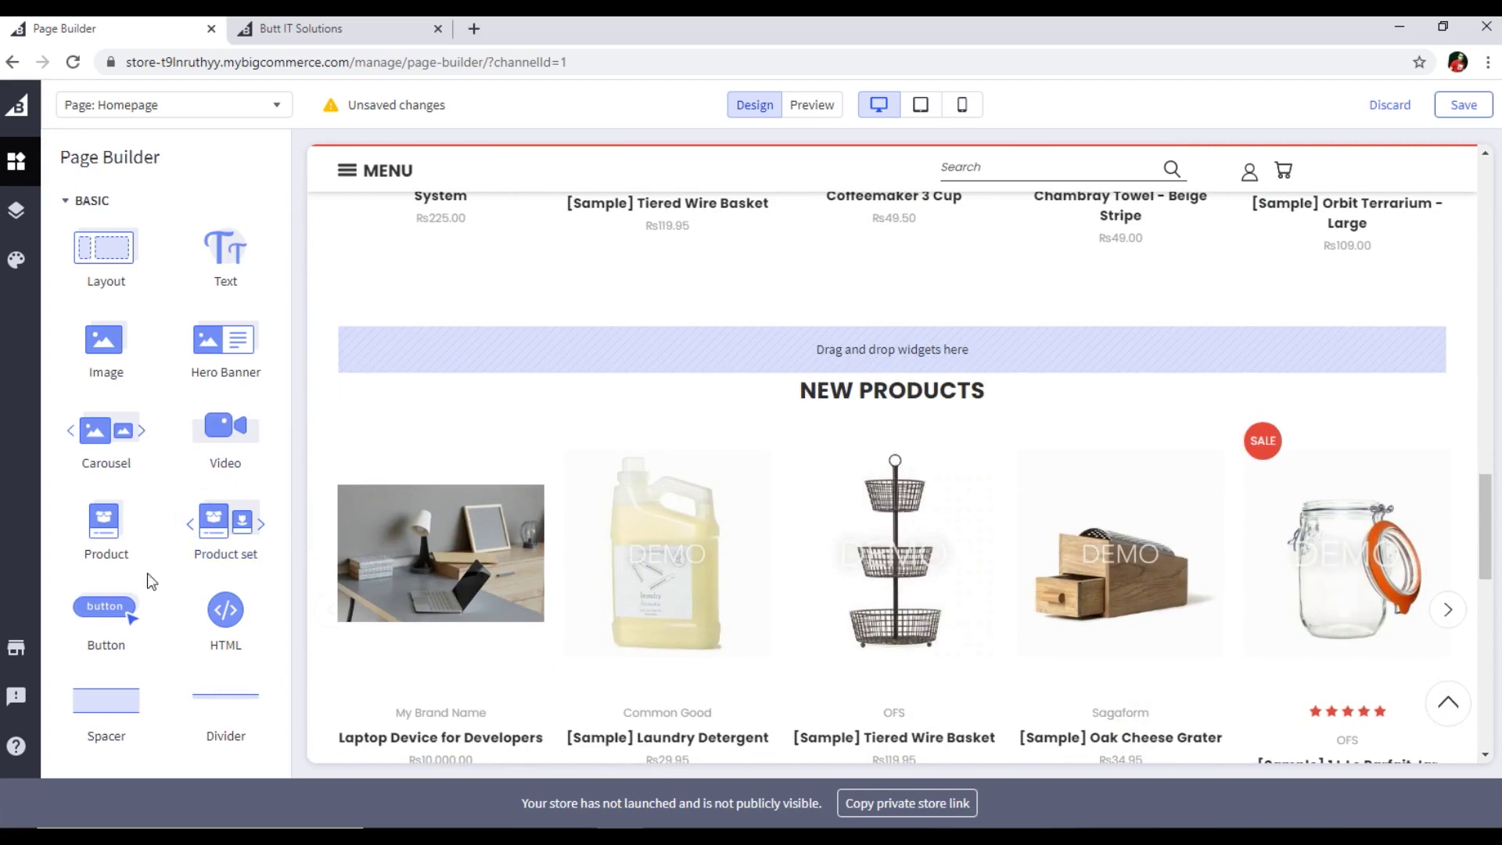
Place a Button widget above New Products and set its button color to red #E74C3C
left_click_drag(107, 630, 868, 361)
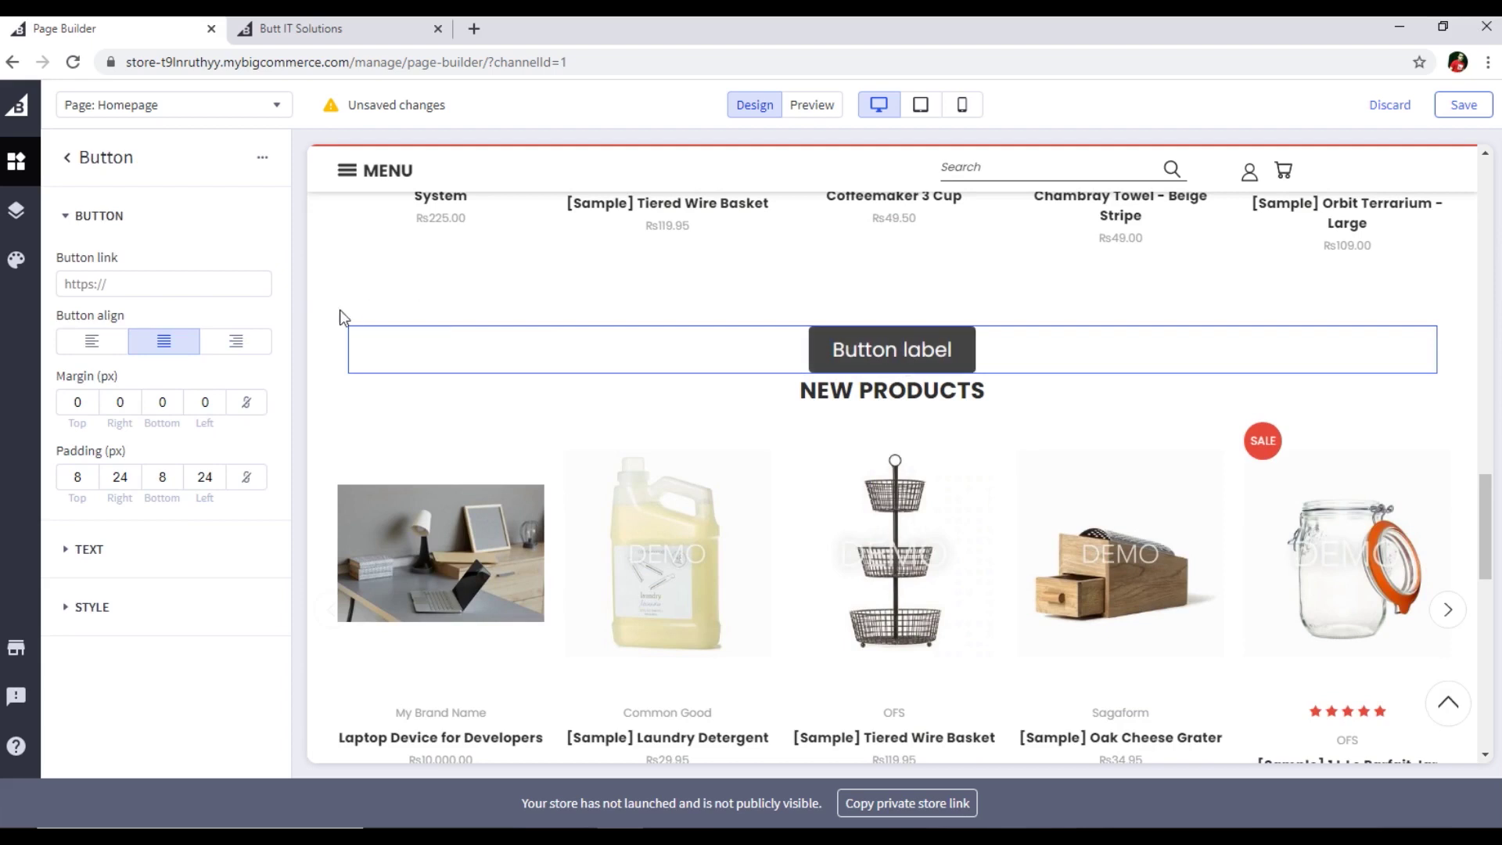
left_click(148, 282)
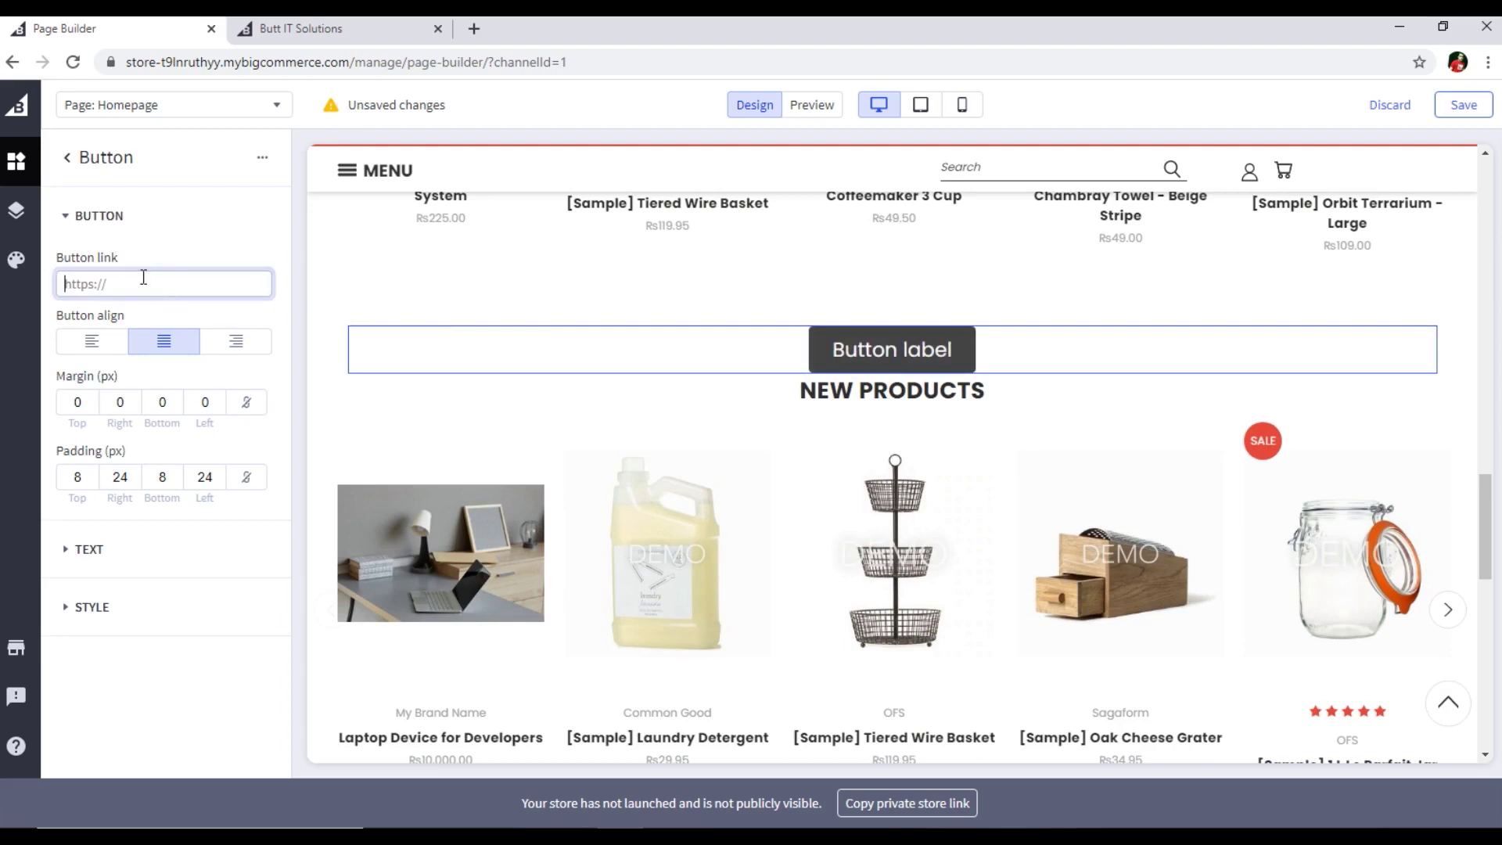
left_click(67, 560)
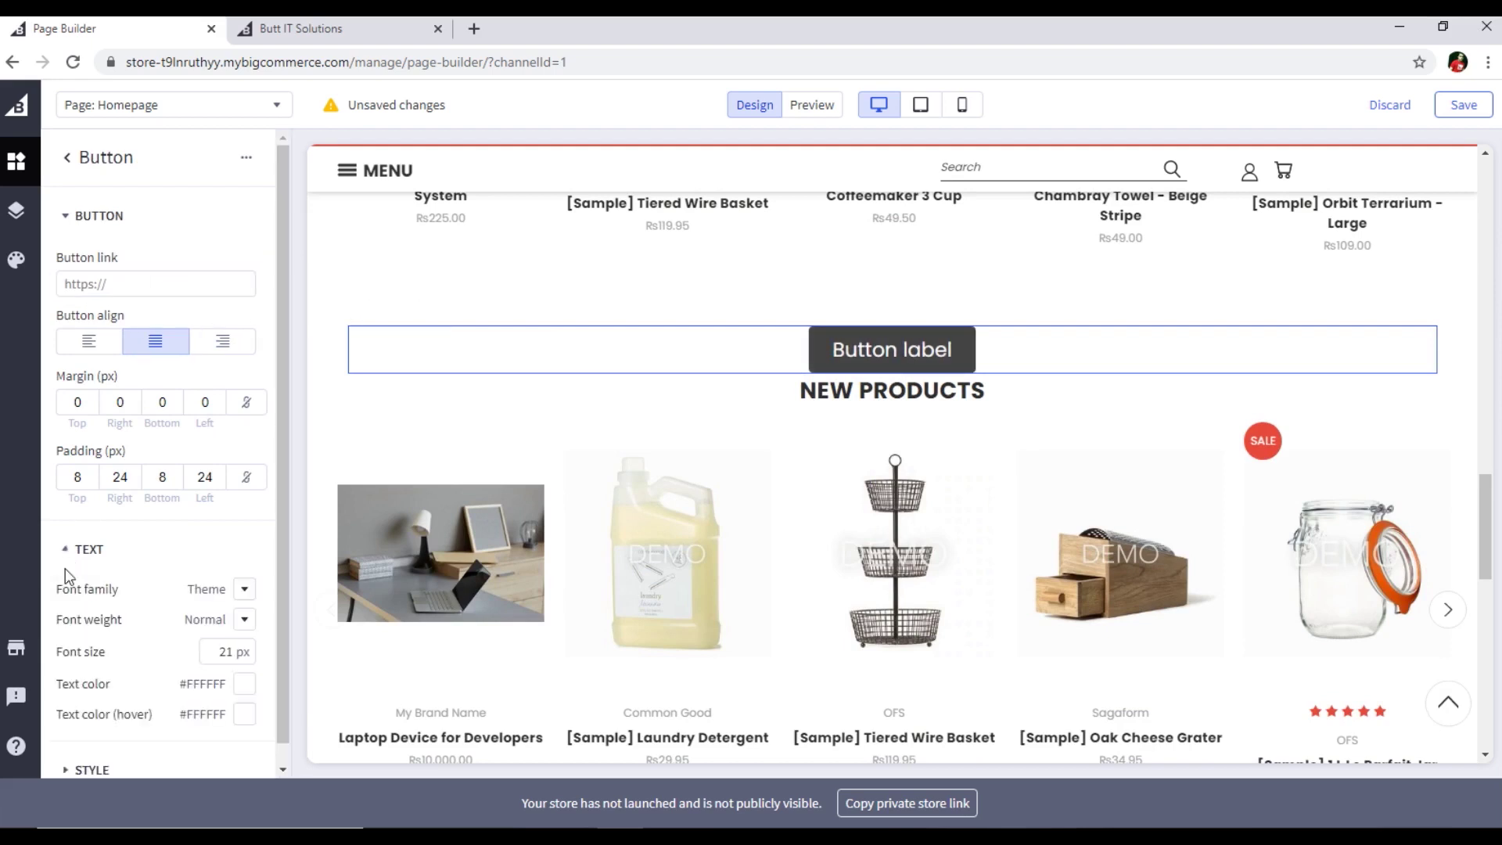
scroll(142, 574, "down", 1)
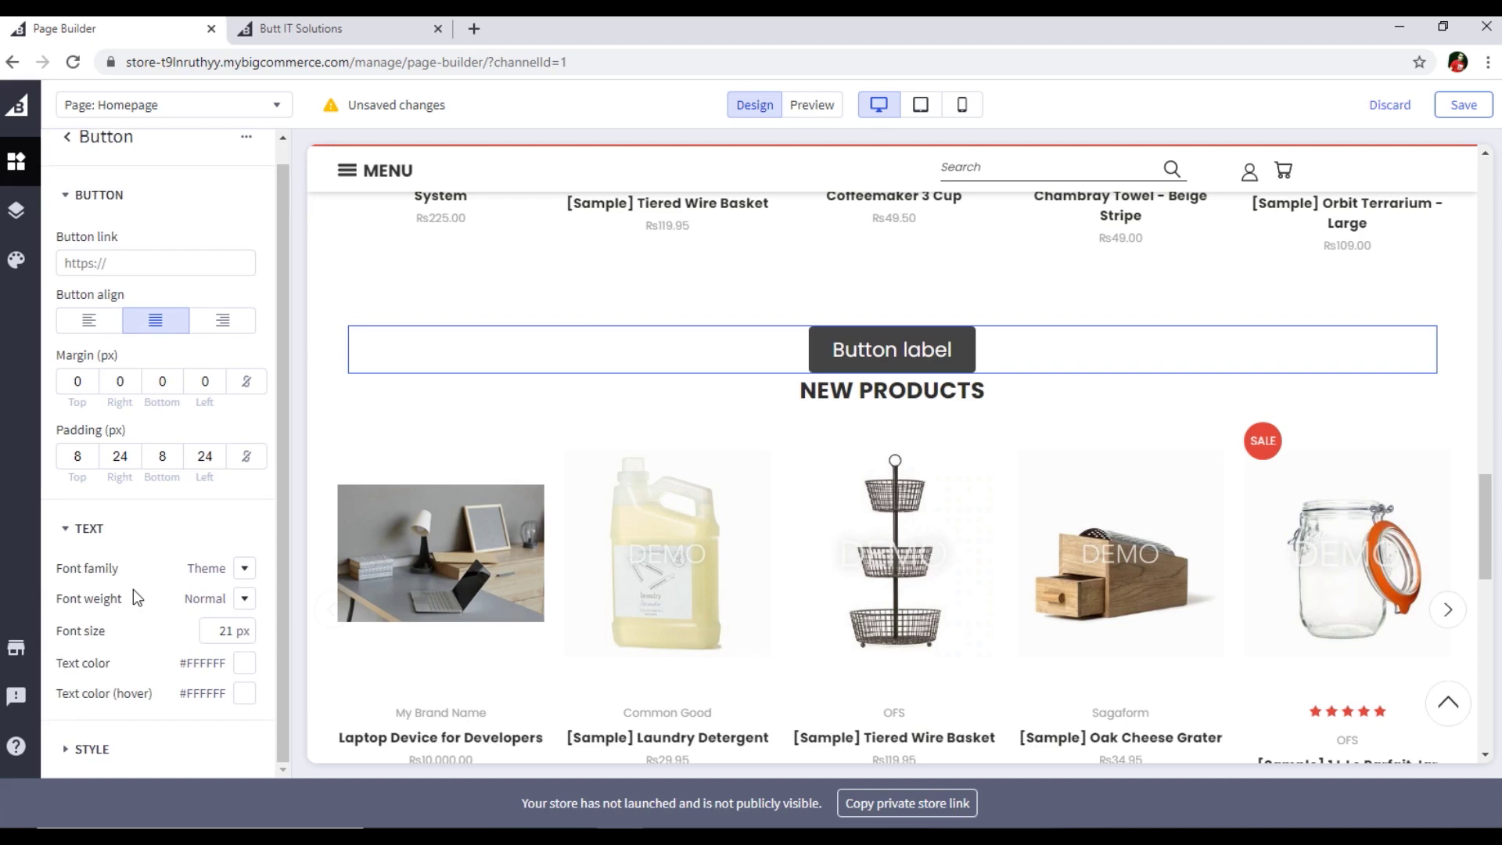
left_click(69, 749)
scroll(201, 686, "down", 3)
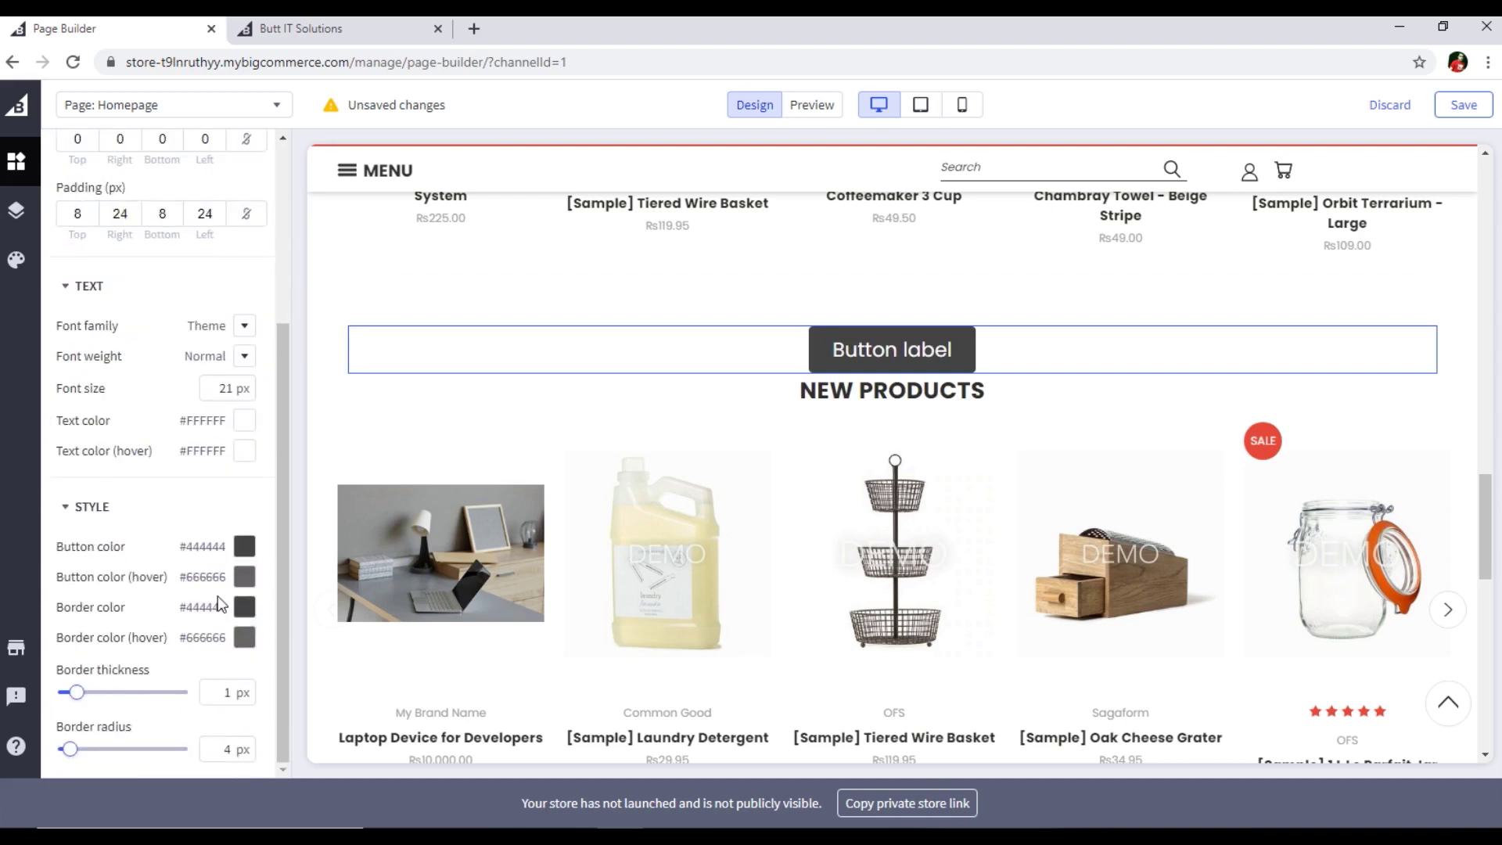
left_click(244, 546)
left_click(404, 691)
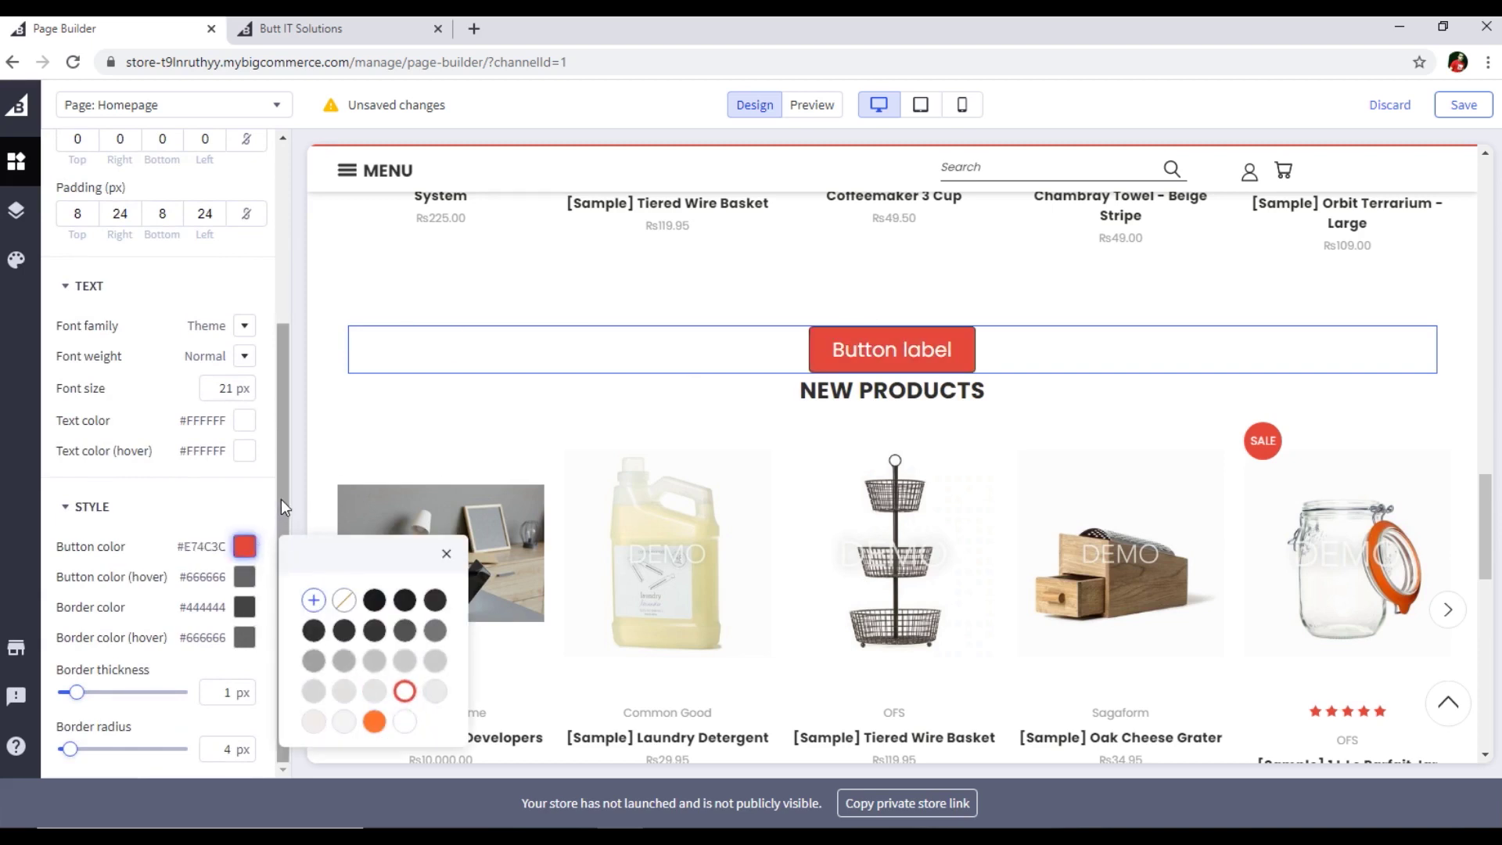
Change the button's label from 'Button' to 'More Products'
left_click_drag(280, 494, 283, 329)
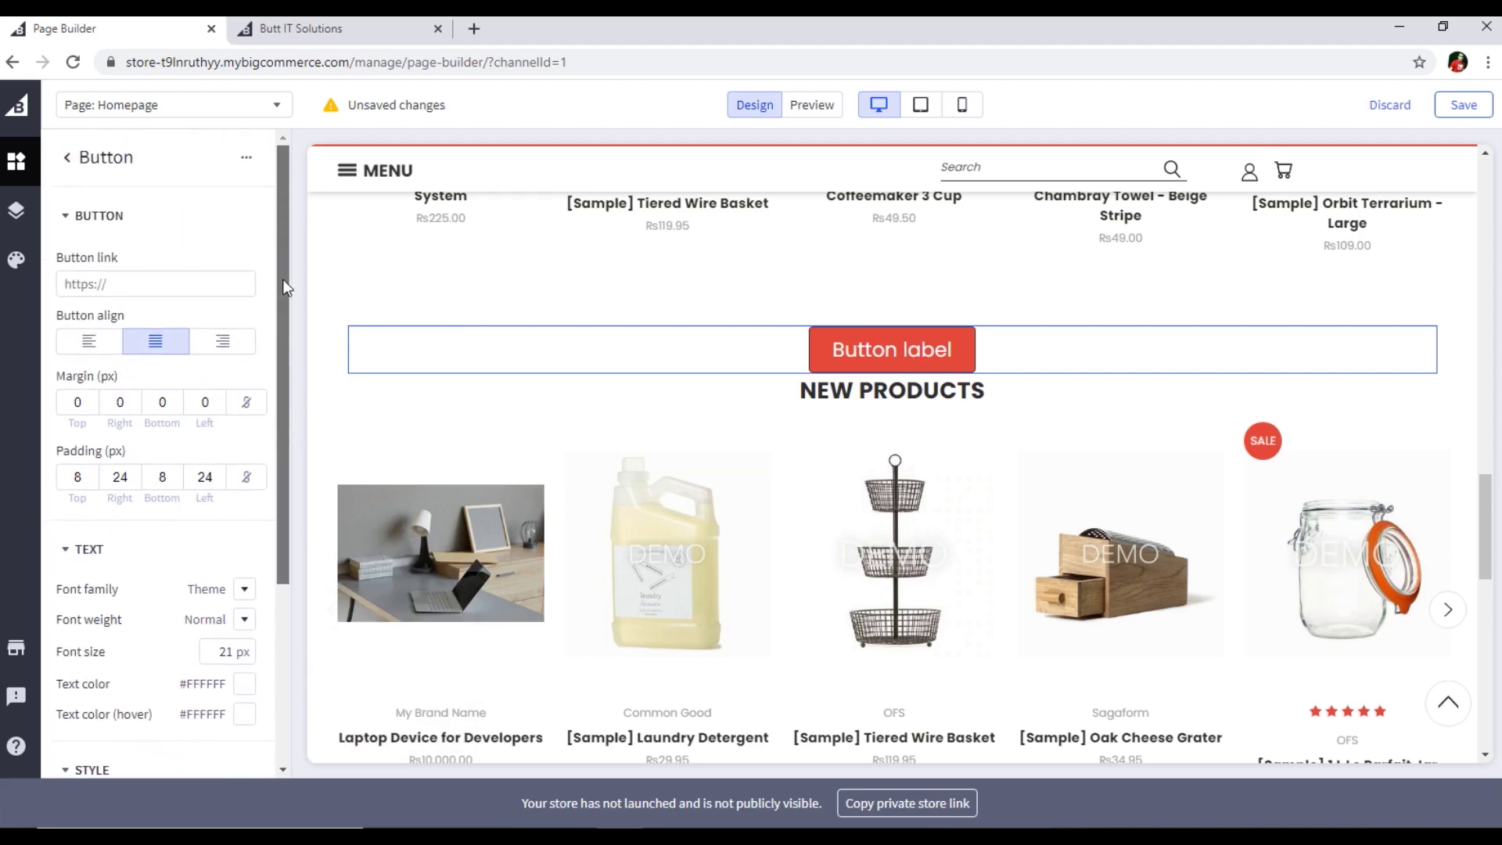
double_click(920, 356)
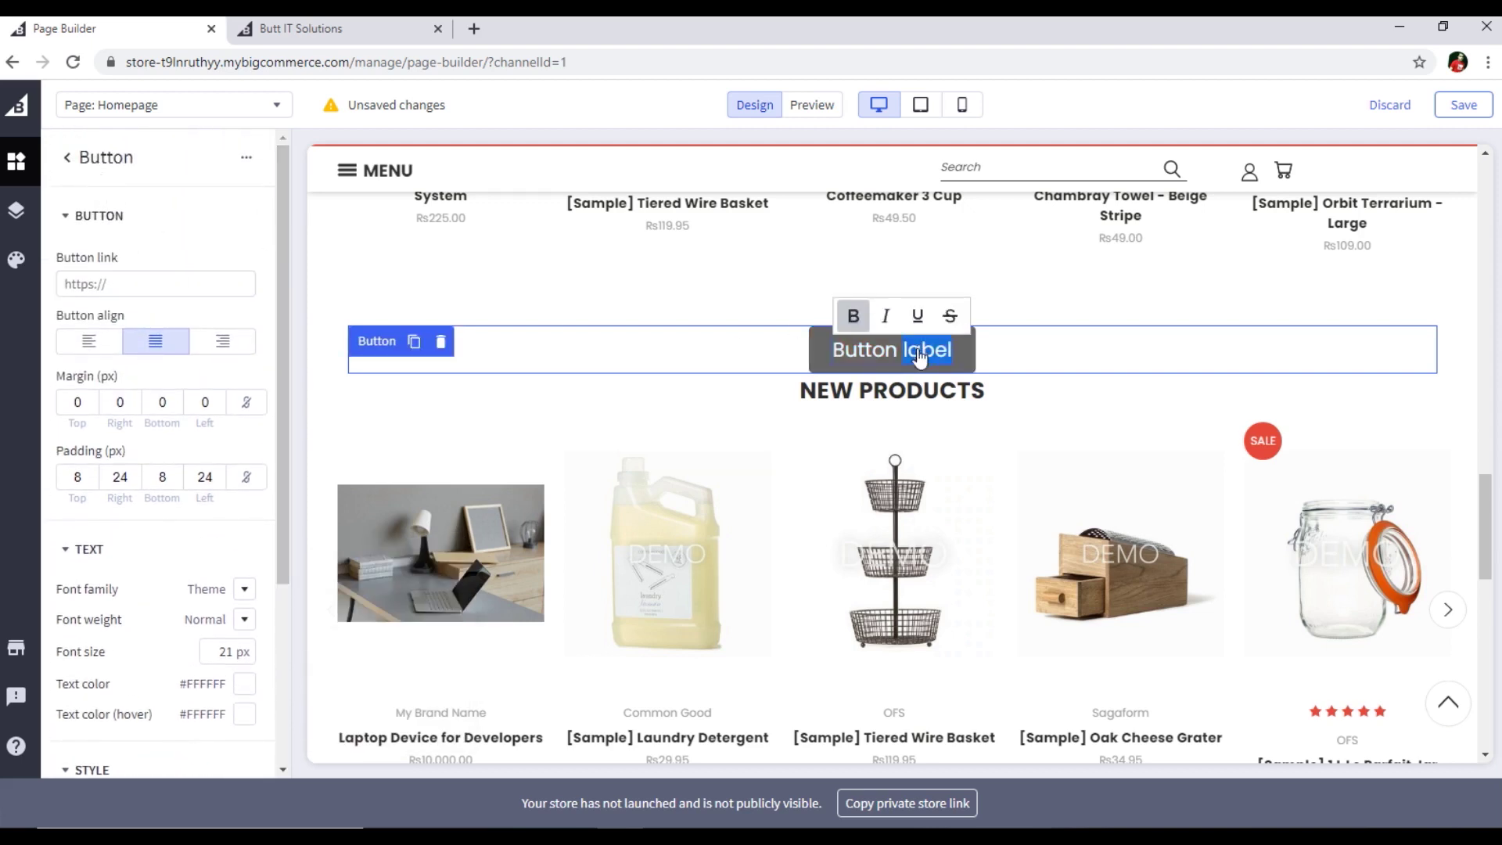
left_click_drag(904, 361, 834, 353)
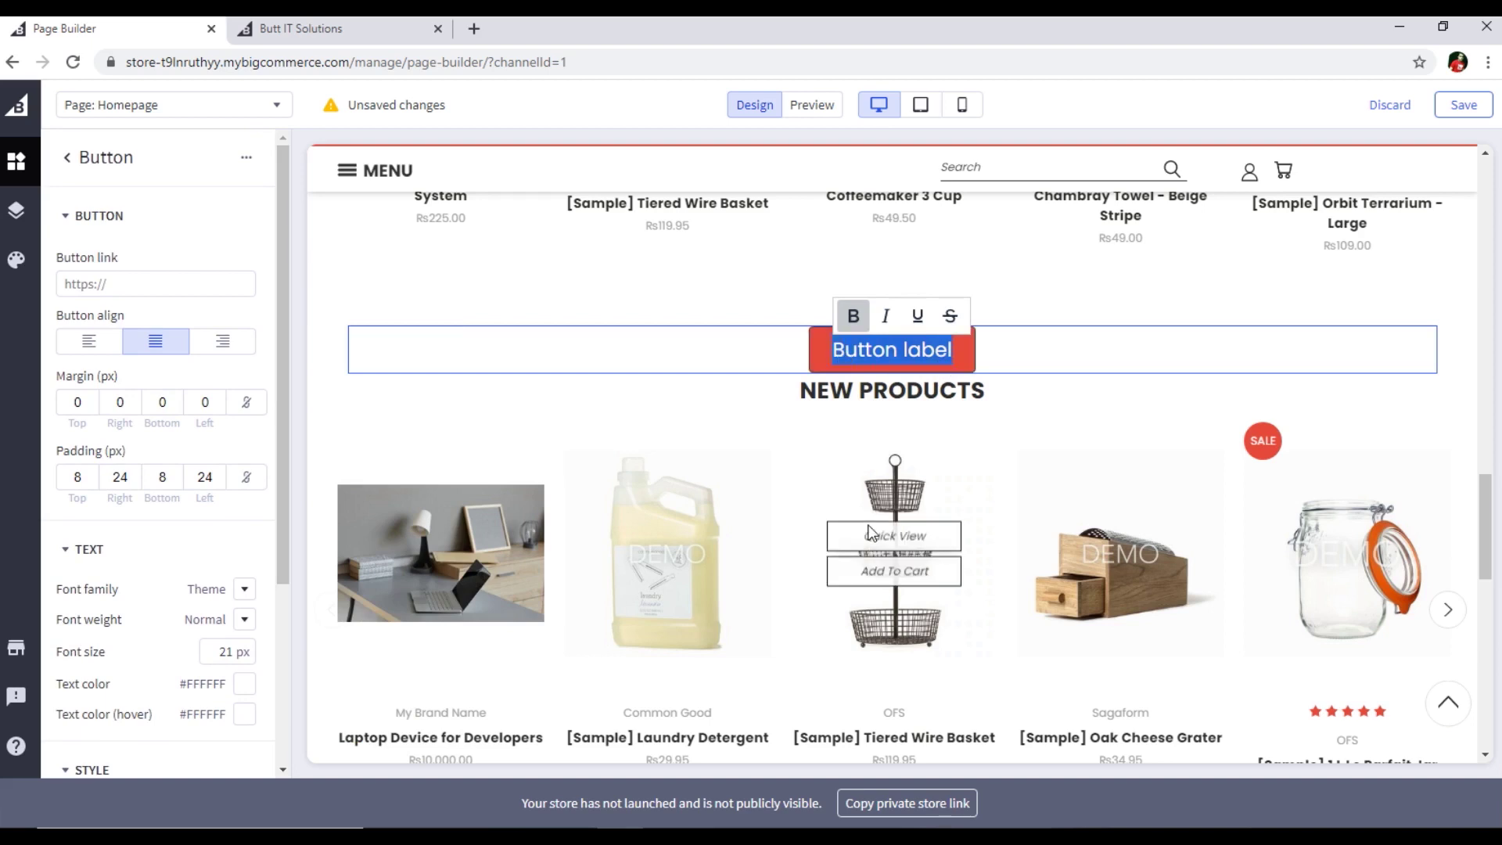
type("More Products")
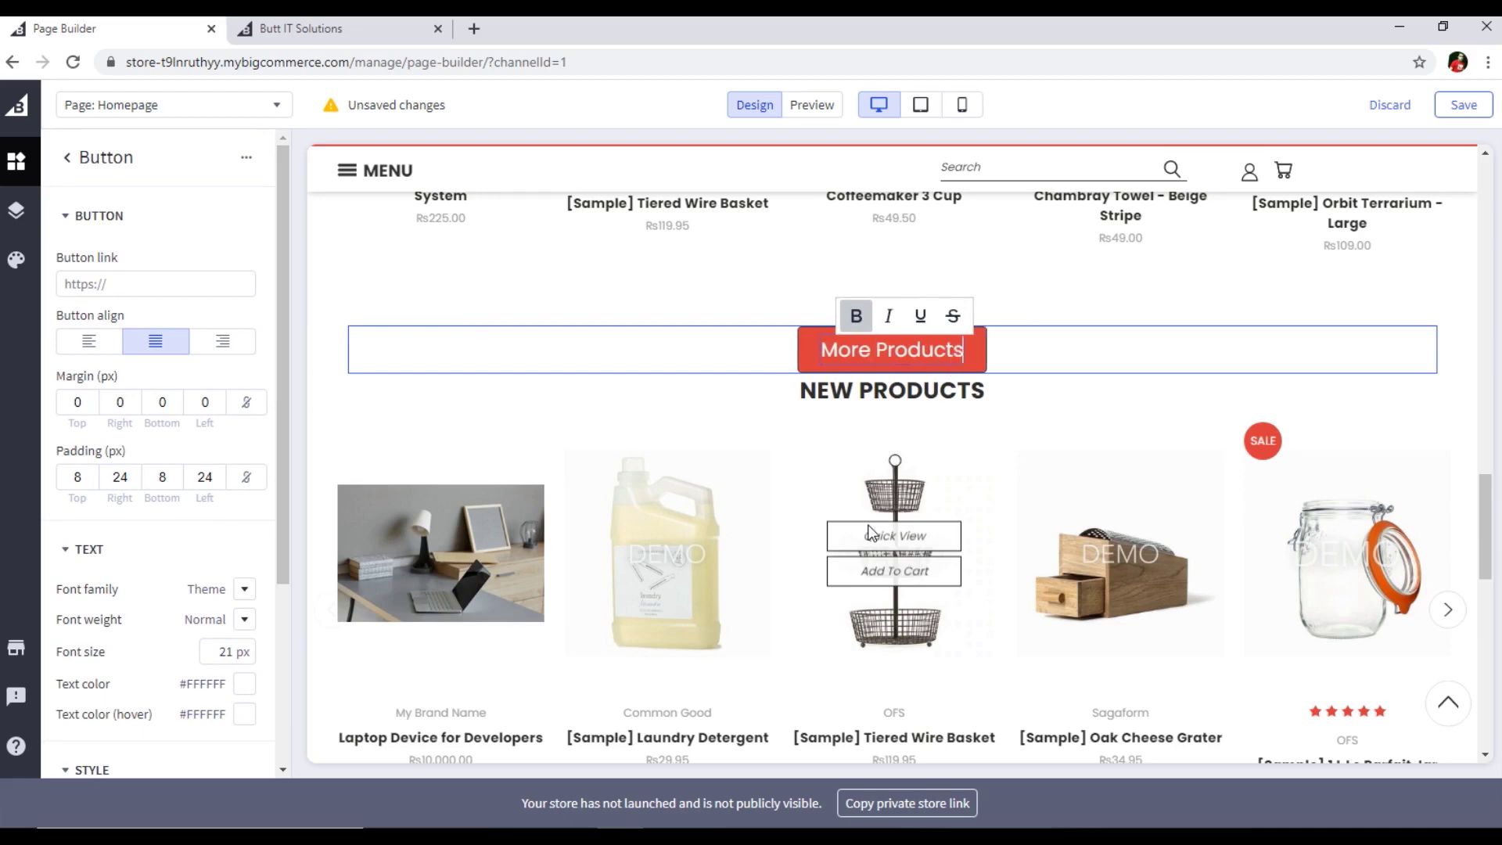
left_click(728, 405)
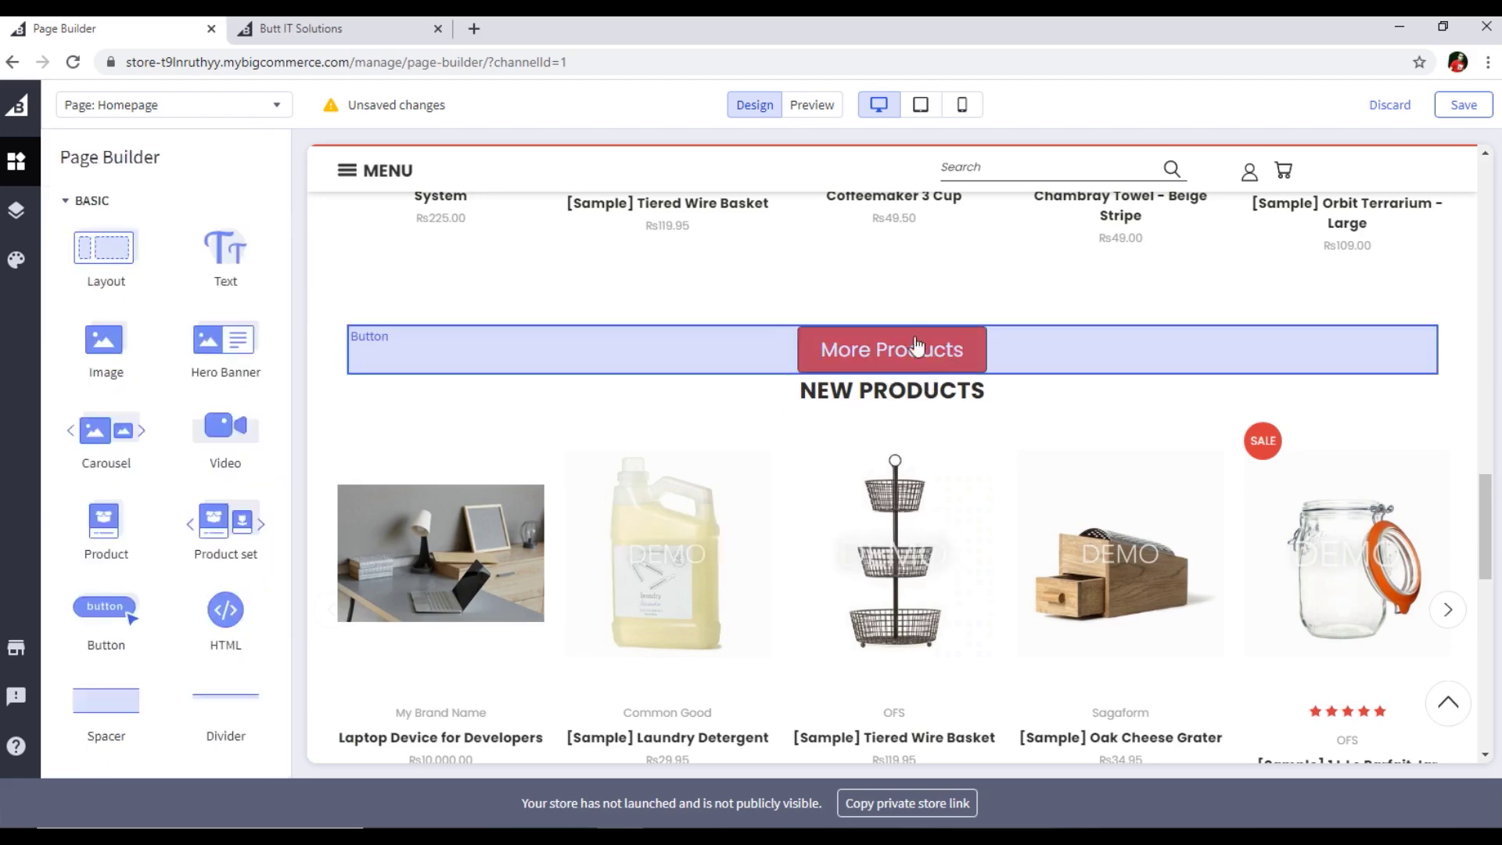
Drop an HTML widget into the empty zone below the New Products row
scroll(908, 414, "up", 6)
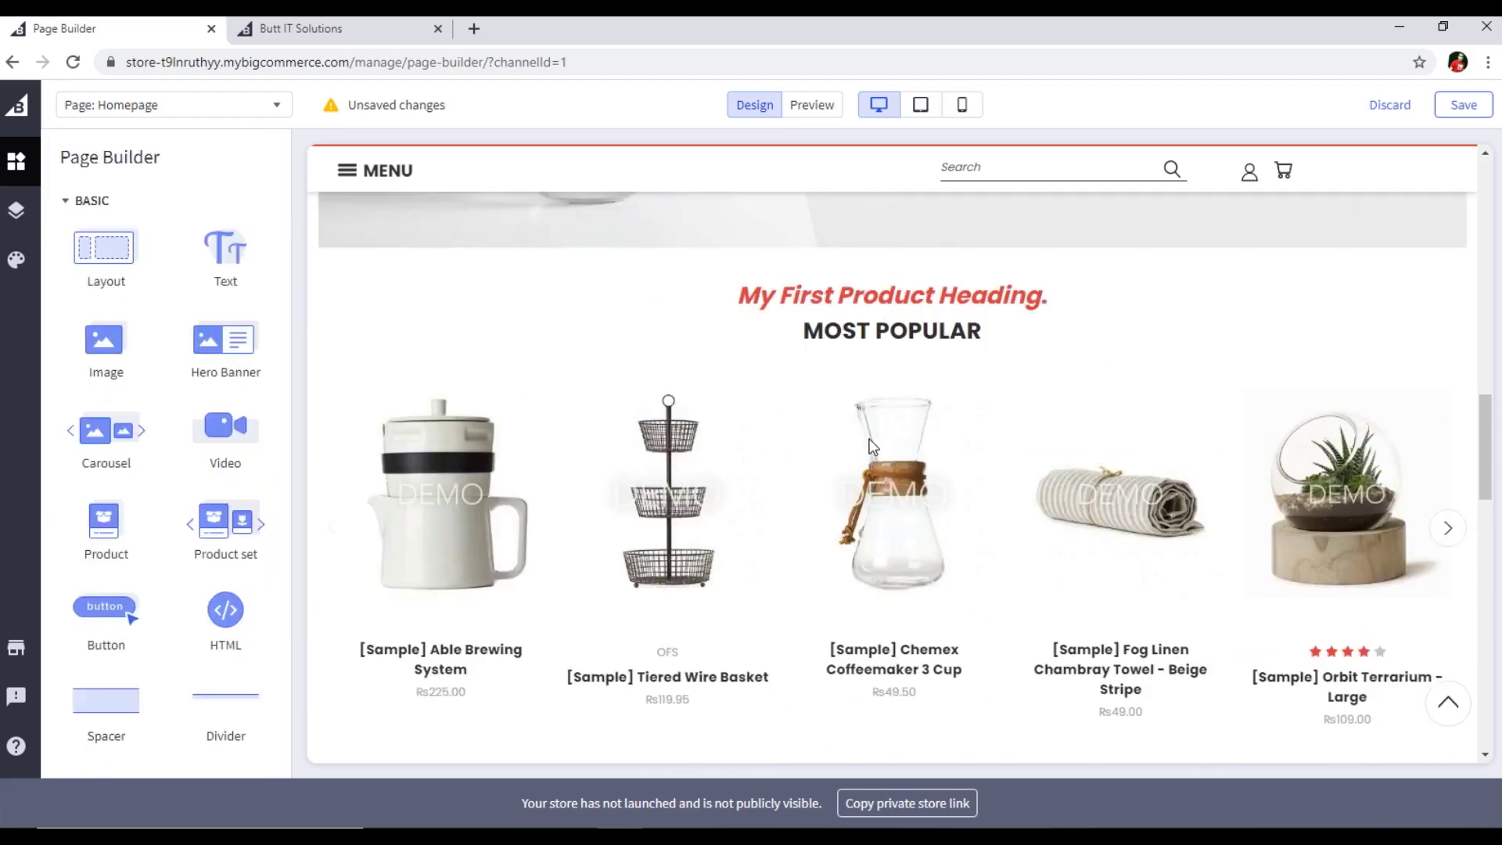
scroll(889, 457, "down", 10)
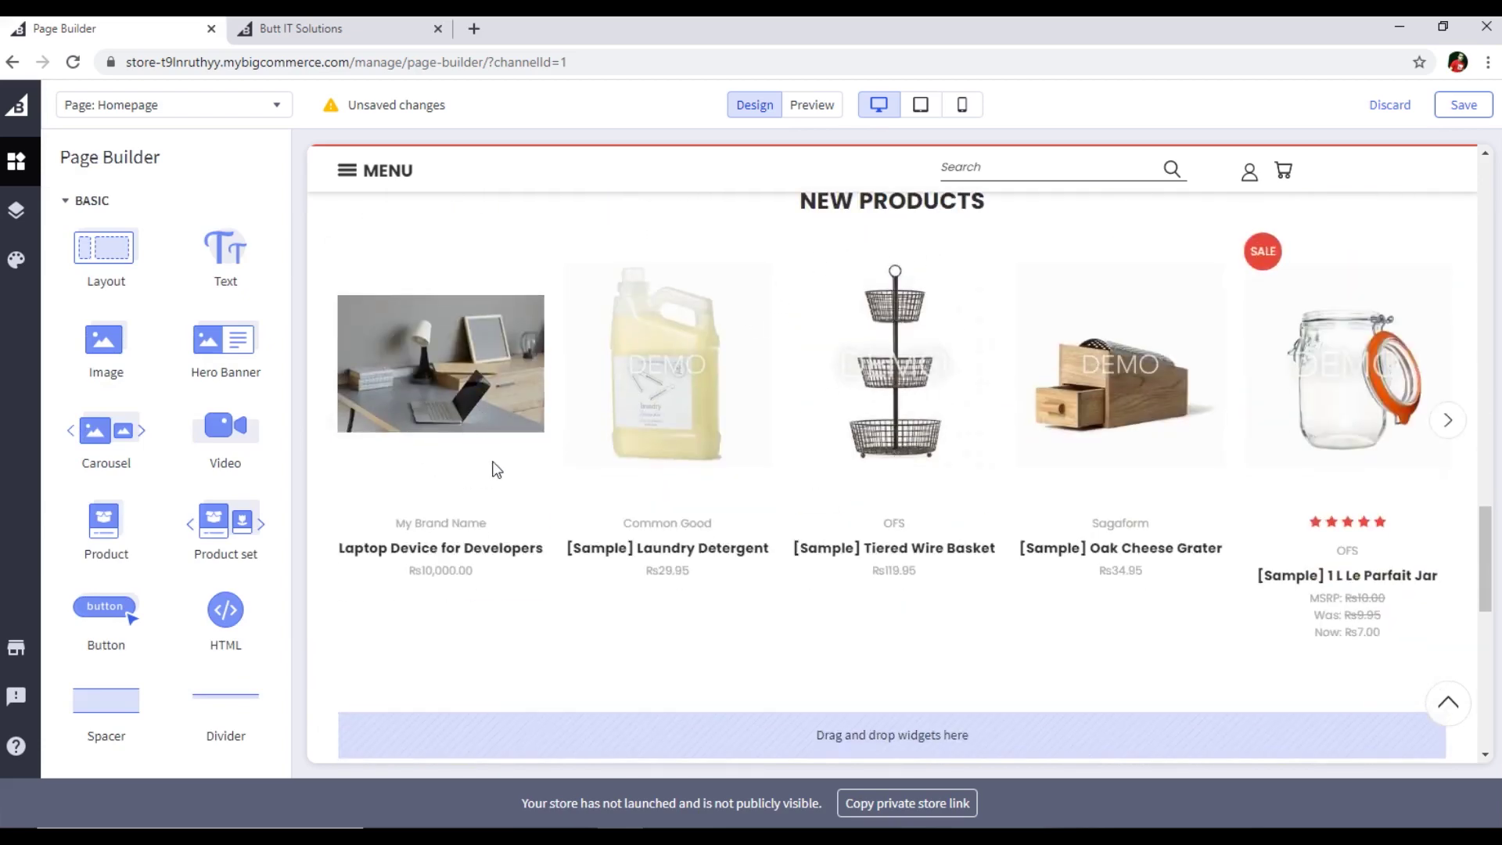
scroll(496, 470, "down", 1)
scroll(527, 536, "up", 4)
scroll(851, 608, "down", 5)
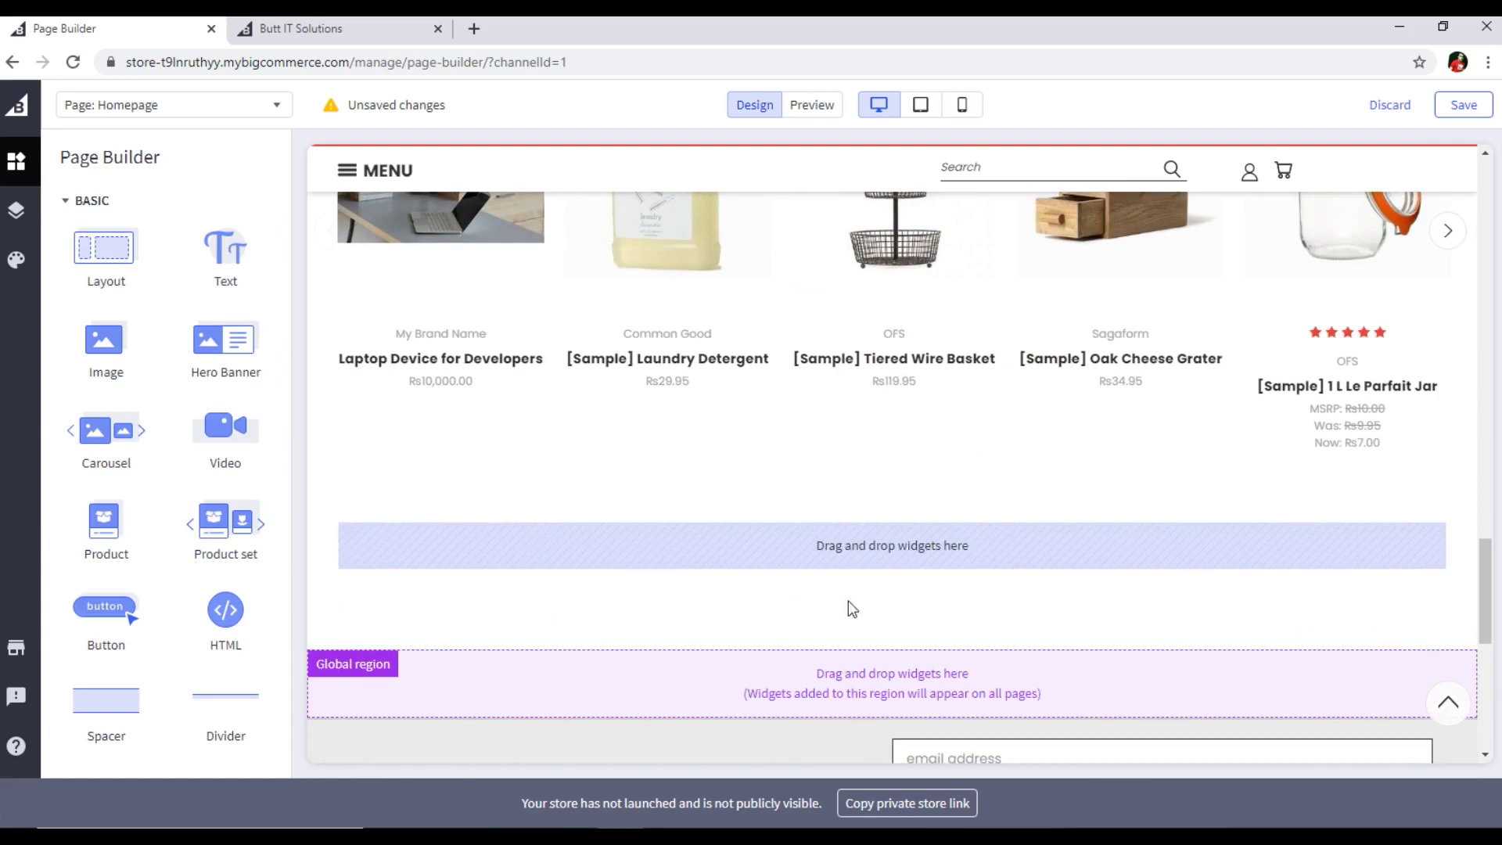
left_click_drag(225, 610, 858, 550)
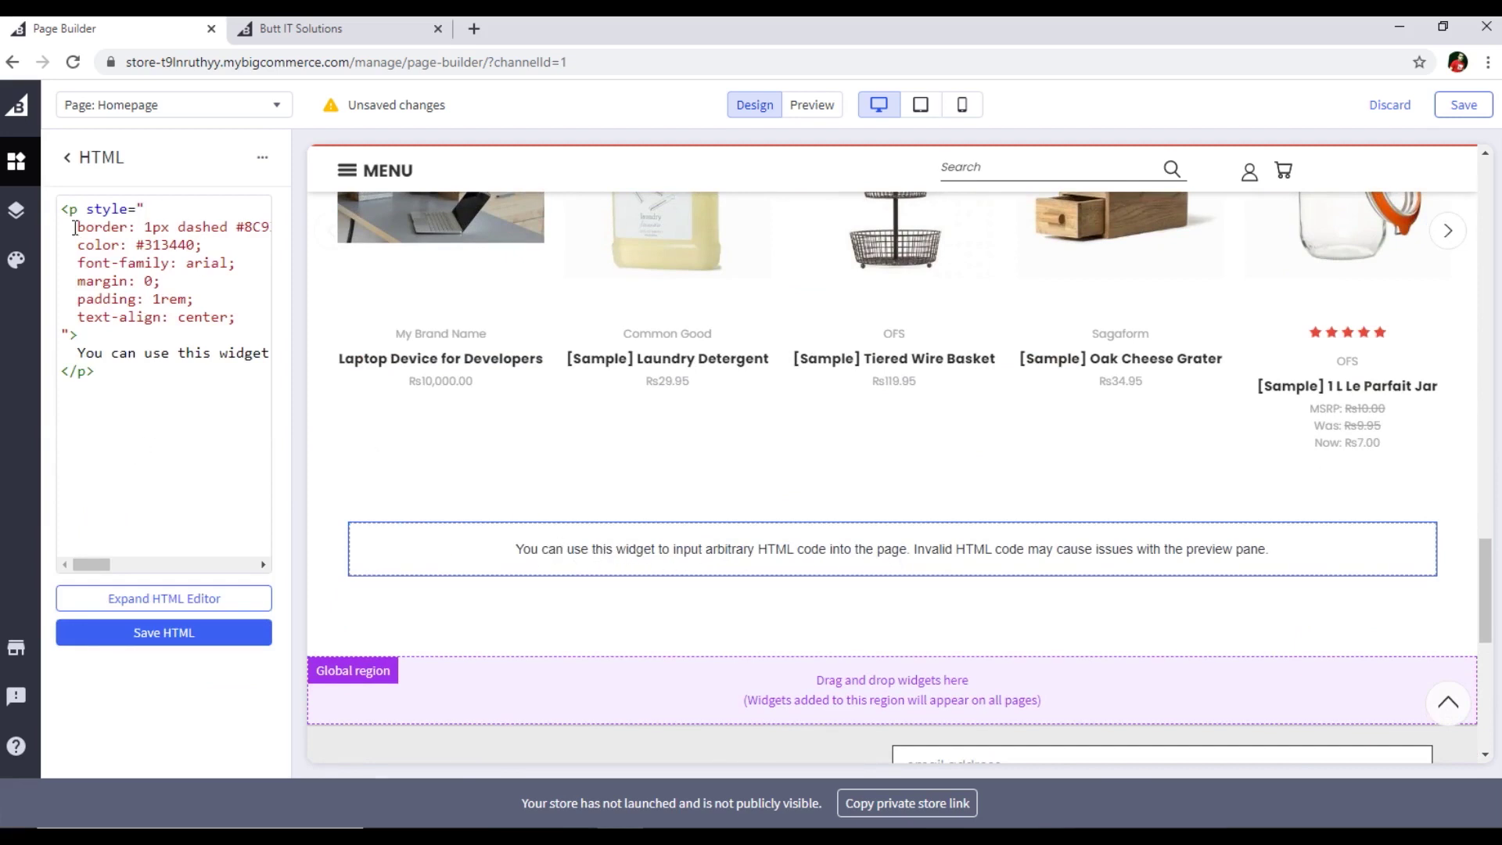
Start replacing the widget's default code with an <h1> heading, then reselect the HTML widget
left_click_drag(114, 381, 49, 206)
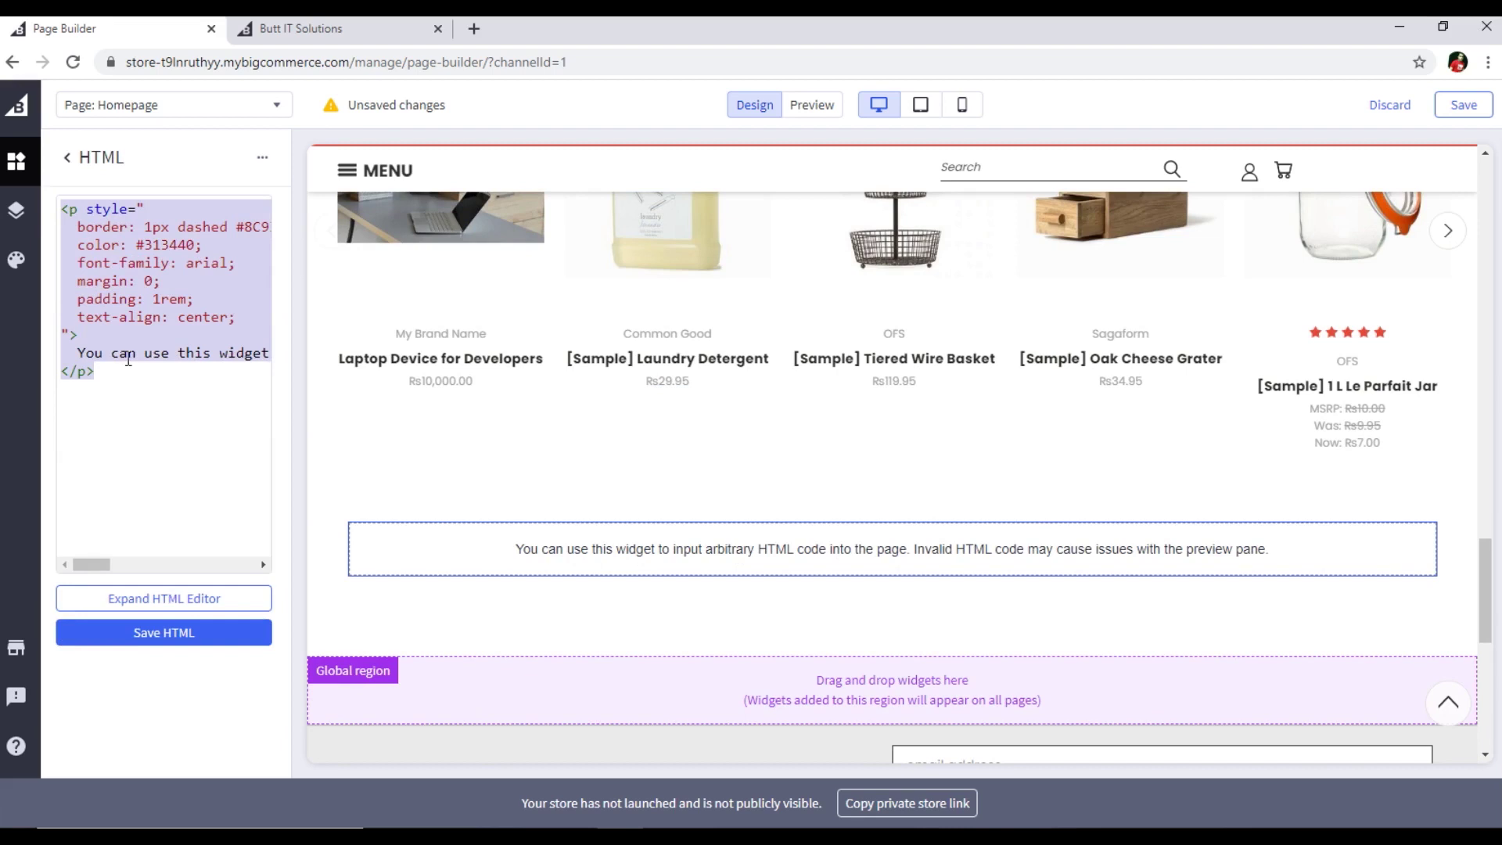
type("<h1>")
key("Return")
type("Heading One")
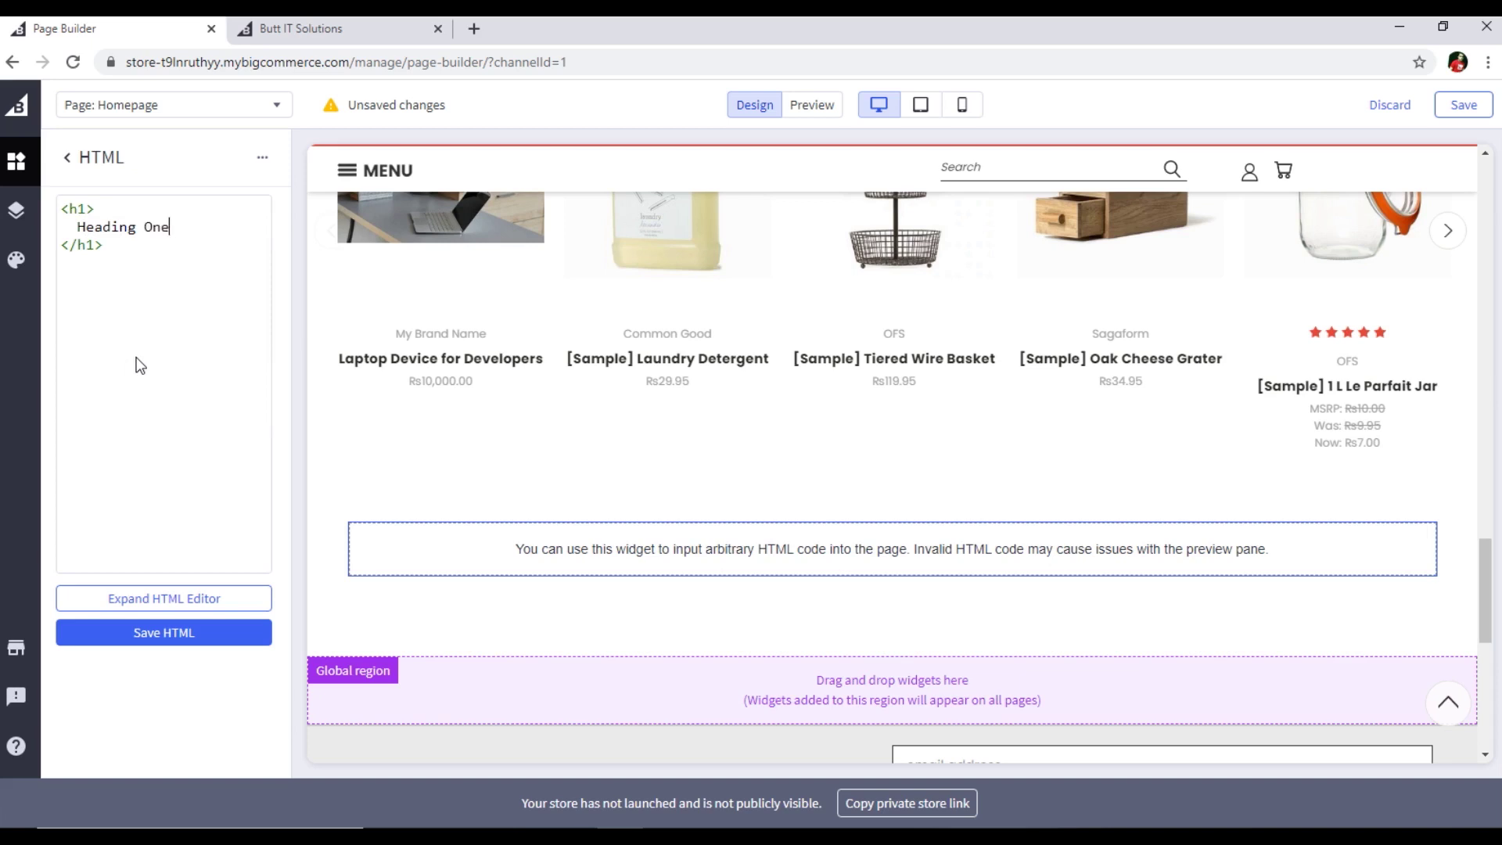
left_click(433, 489)
left_click(663, 541)
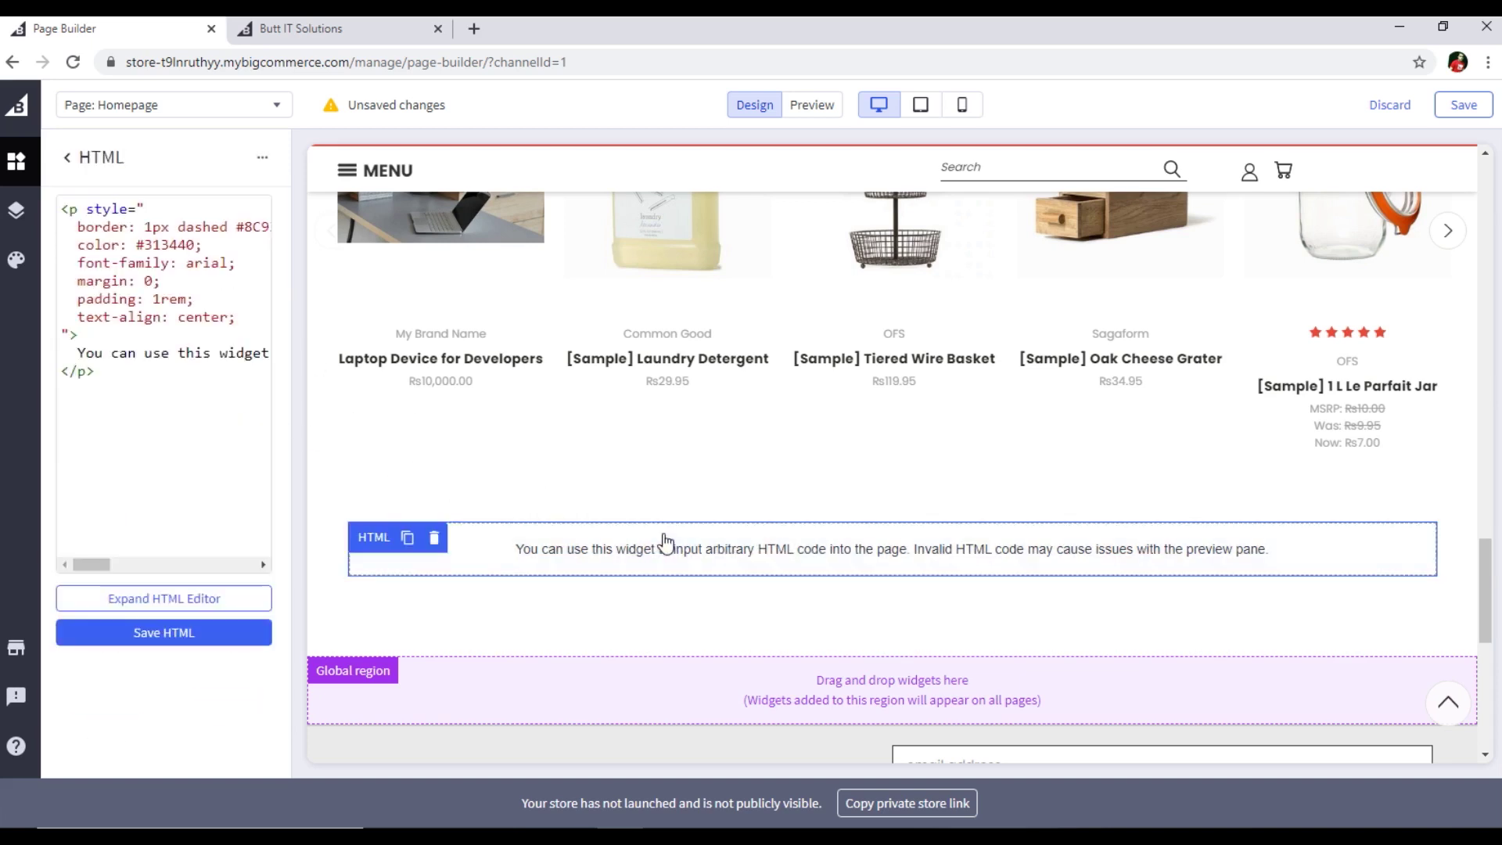
Replace the widget code with an <h1> reading 'Heading One' and save the HTML
left_click(171, 407)
key("ctrl+a")
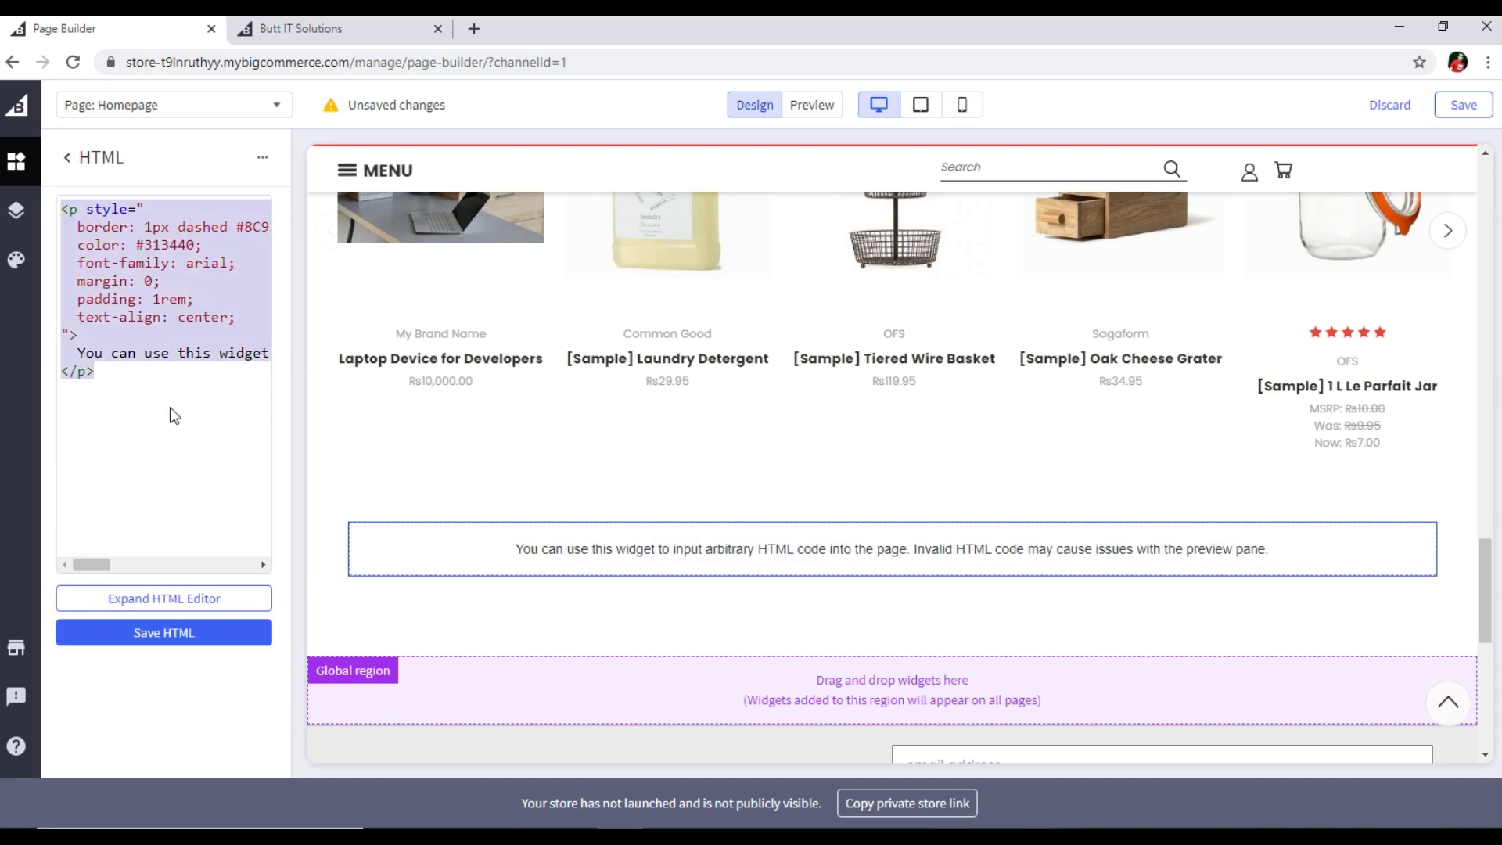
type("<h1>")
key("Return")
type("Heading One")
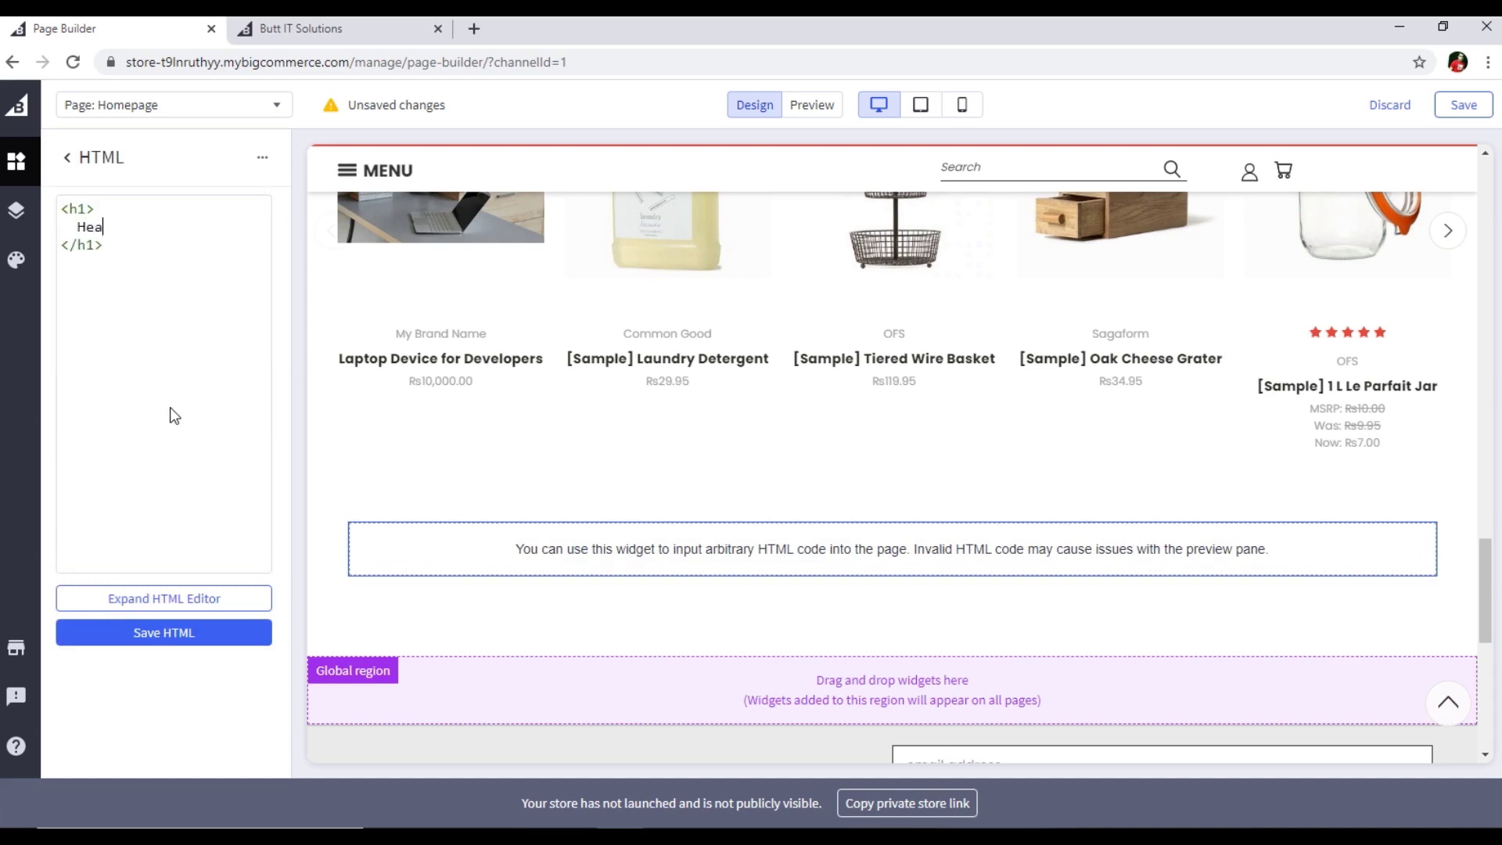
left_click(173, 639)
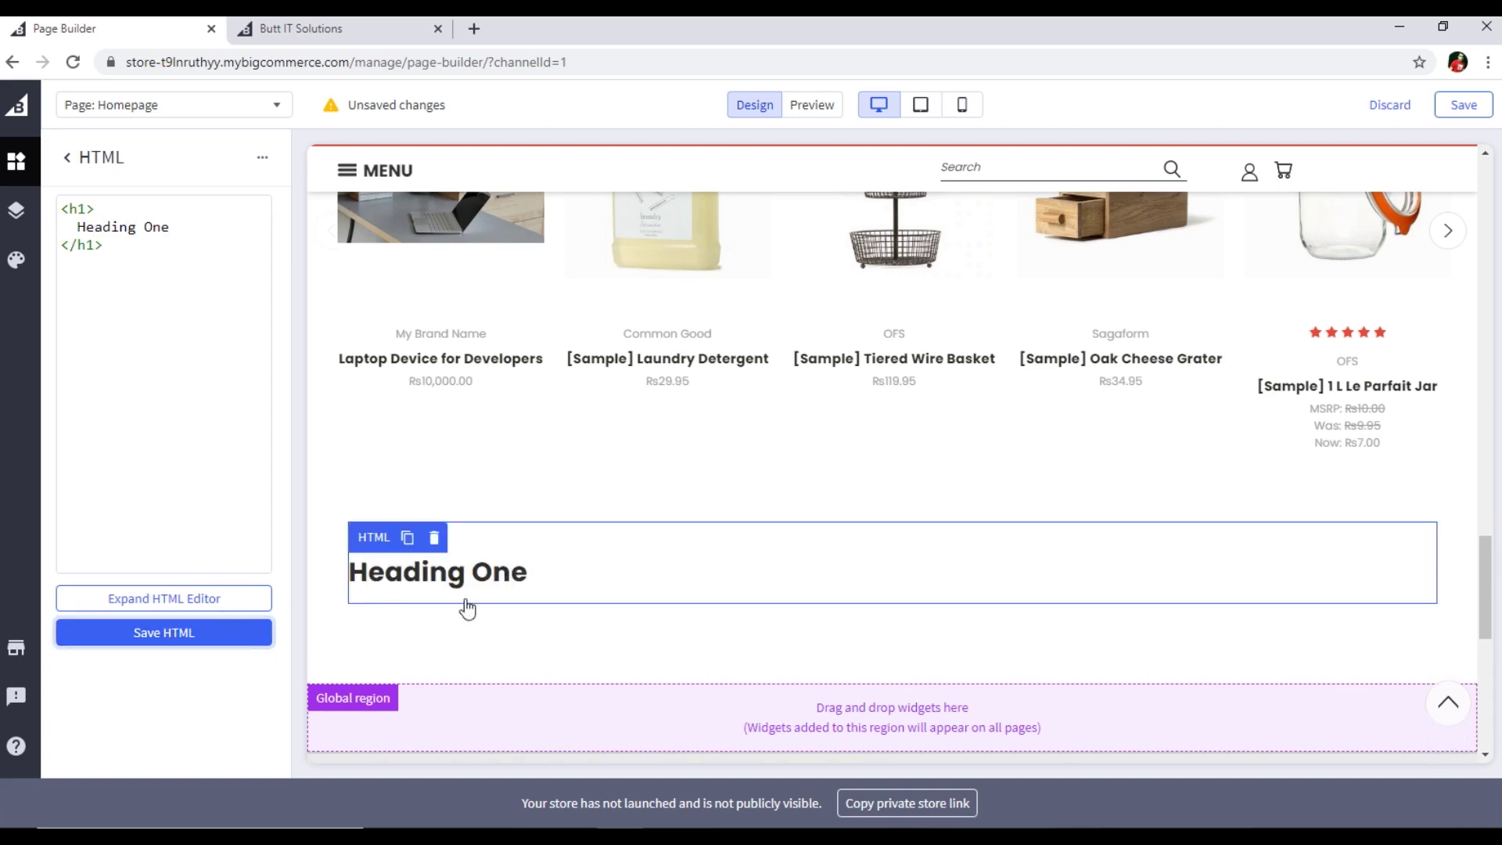
Swap the heading for a <marquee> reading 'Welcome to Our ONline Store' and save
left_click(533, 577)
left_click(414, 599)
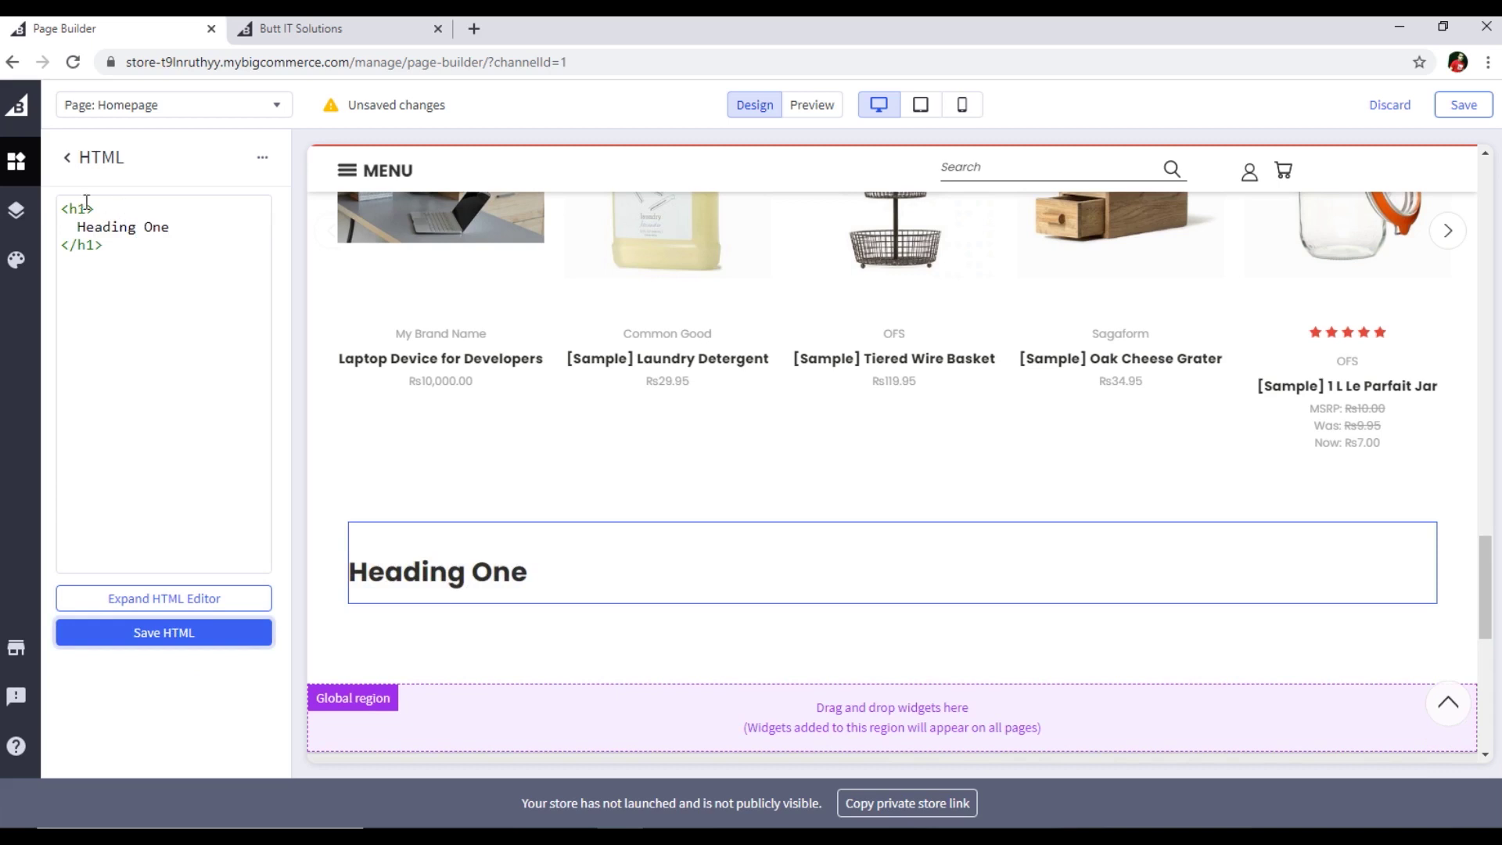
left_click_drag(113, 250, 61, 205)
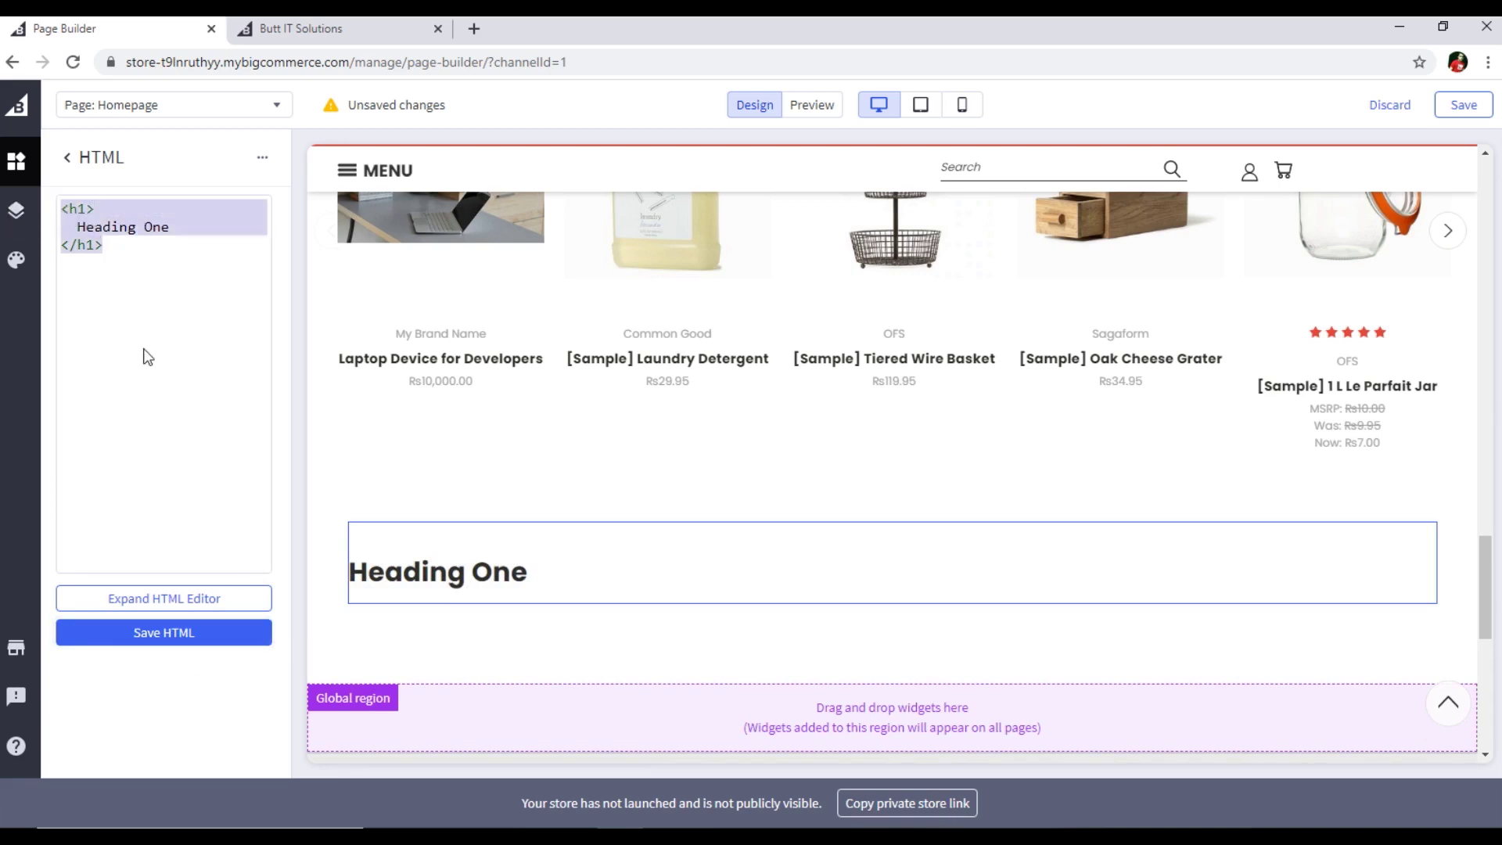
type("<marquee>Welcome to Our ONline Store")
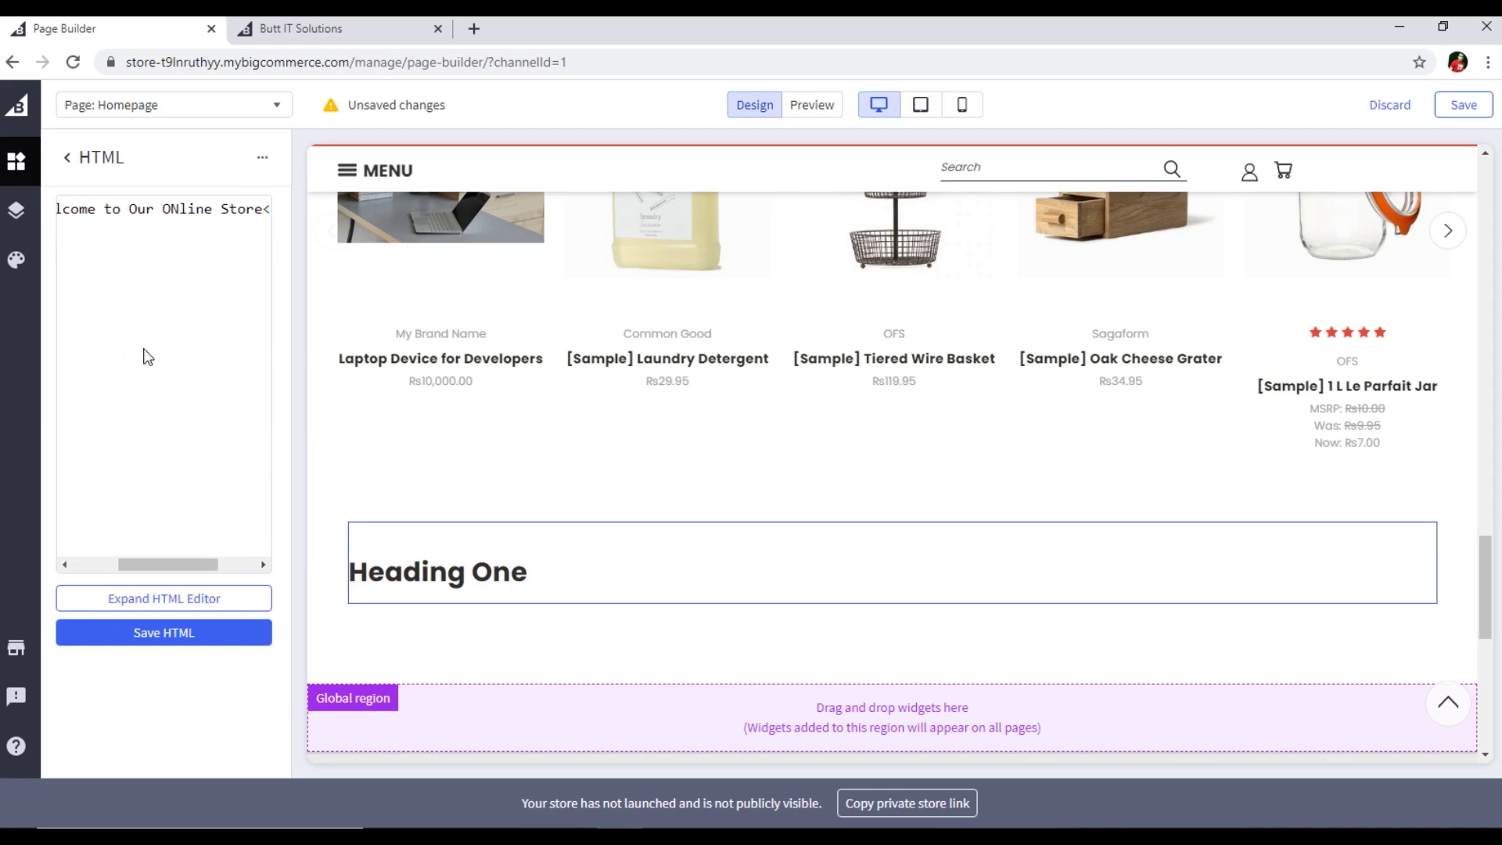
left_click(187, 631)
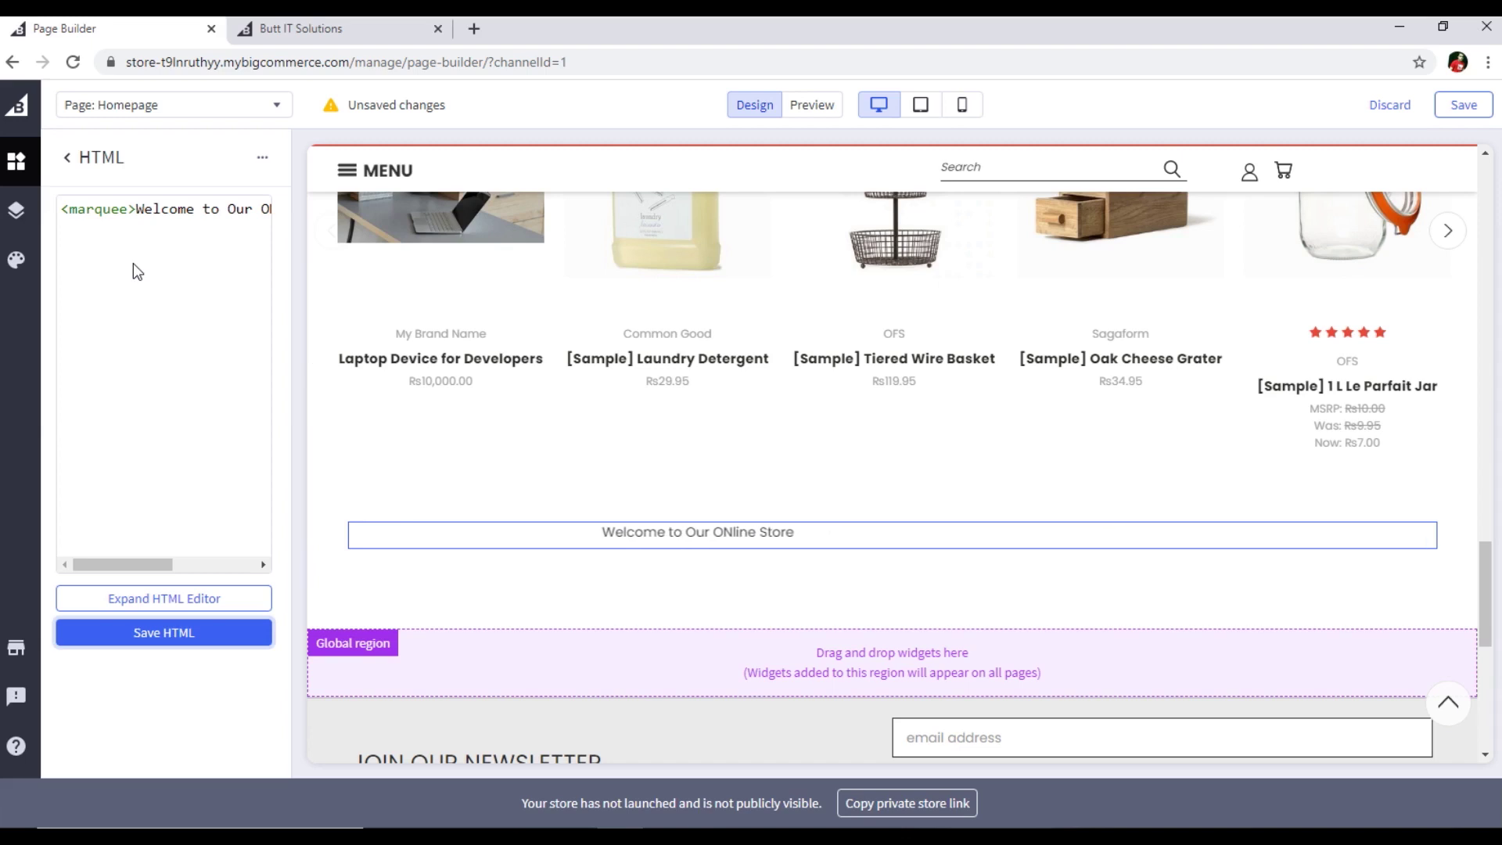
Apply the Natural style from the Theme Styles list
left_click(17, 212)
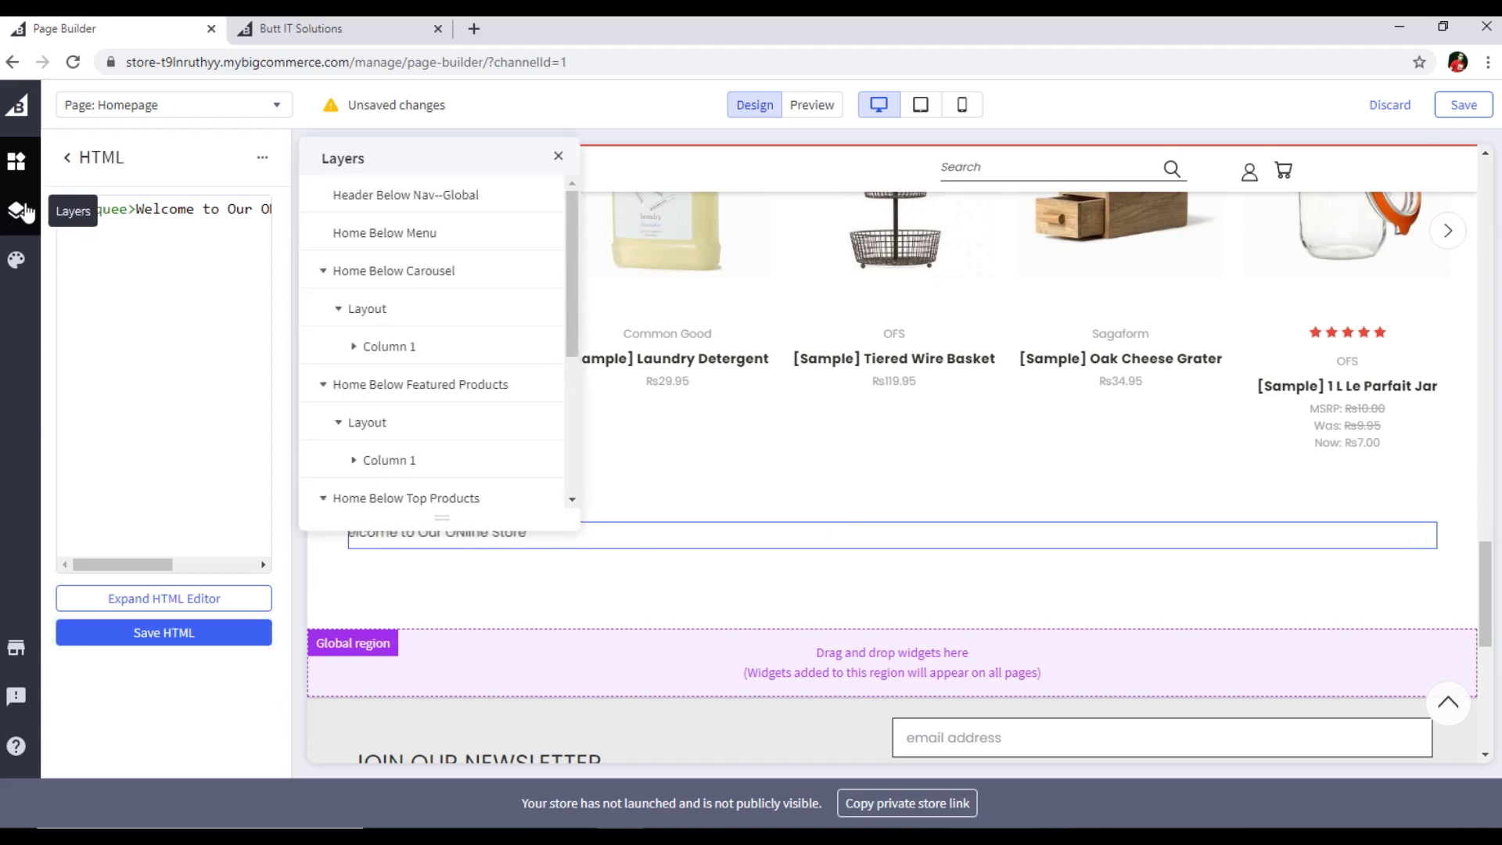
left_click(16, 163)
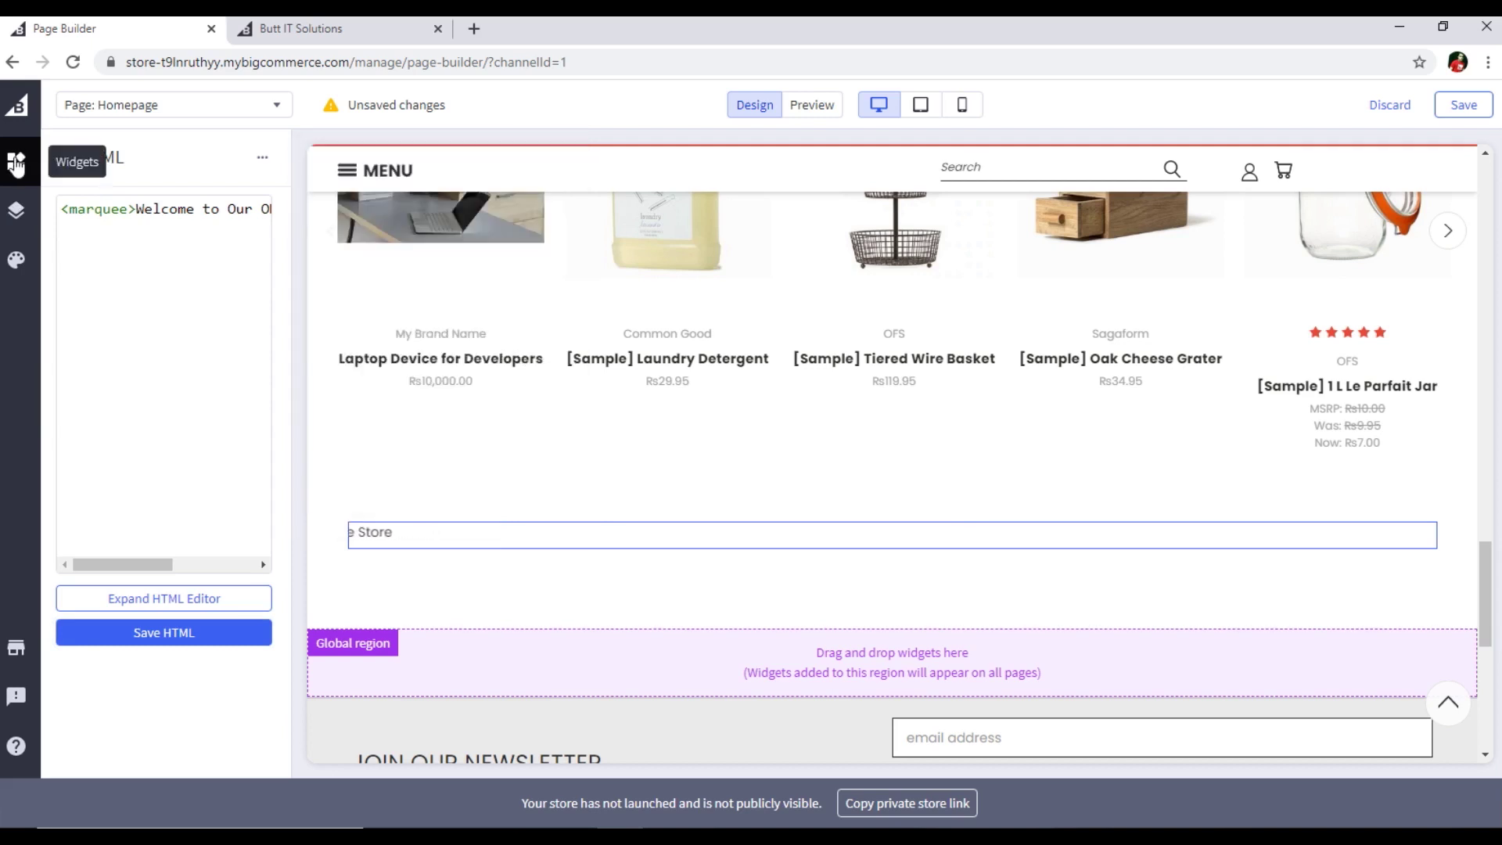
left_click(16, 263)
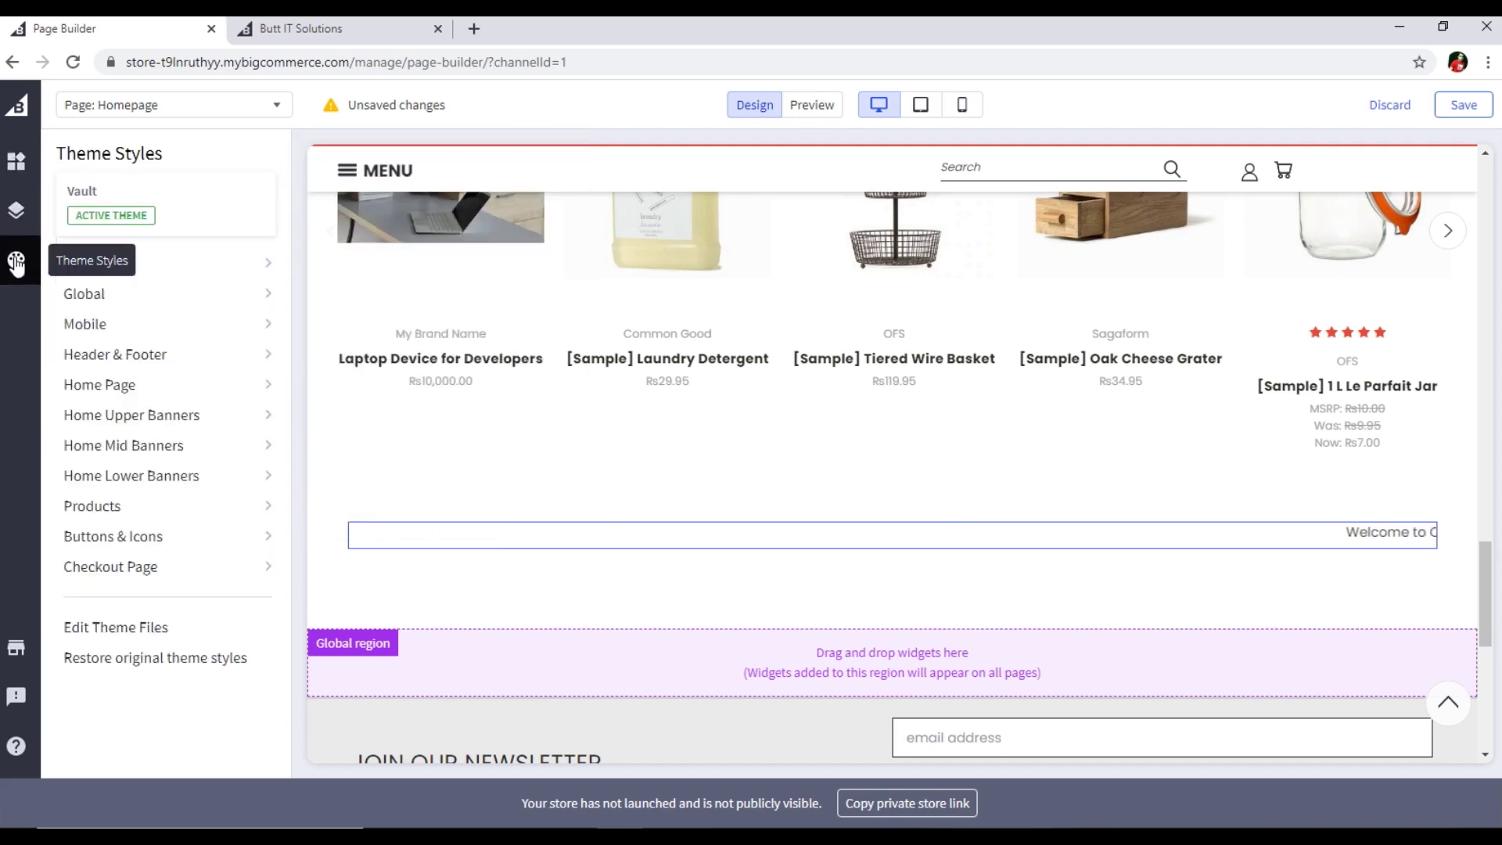
left_click(162, 278)
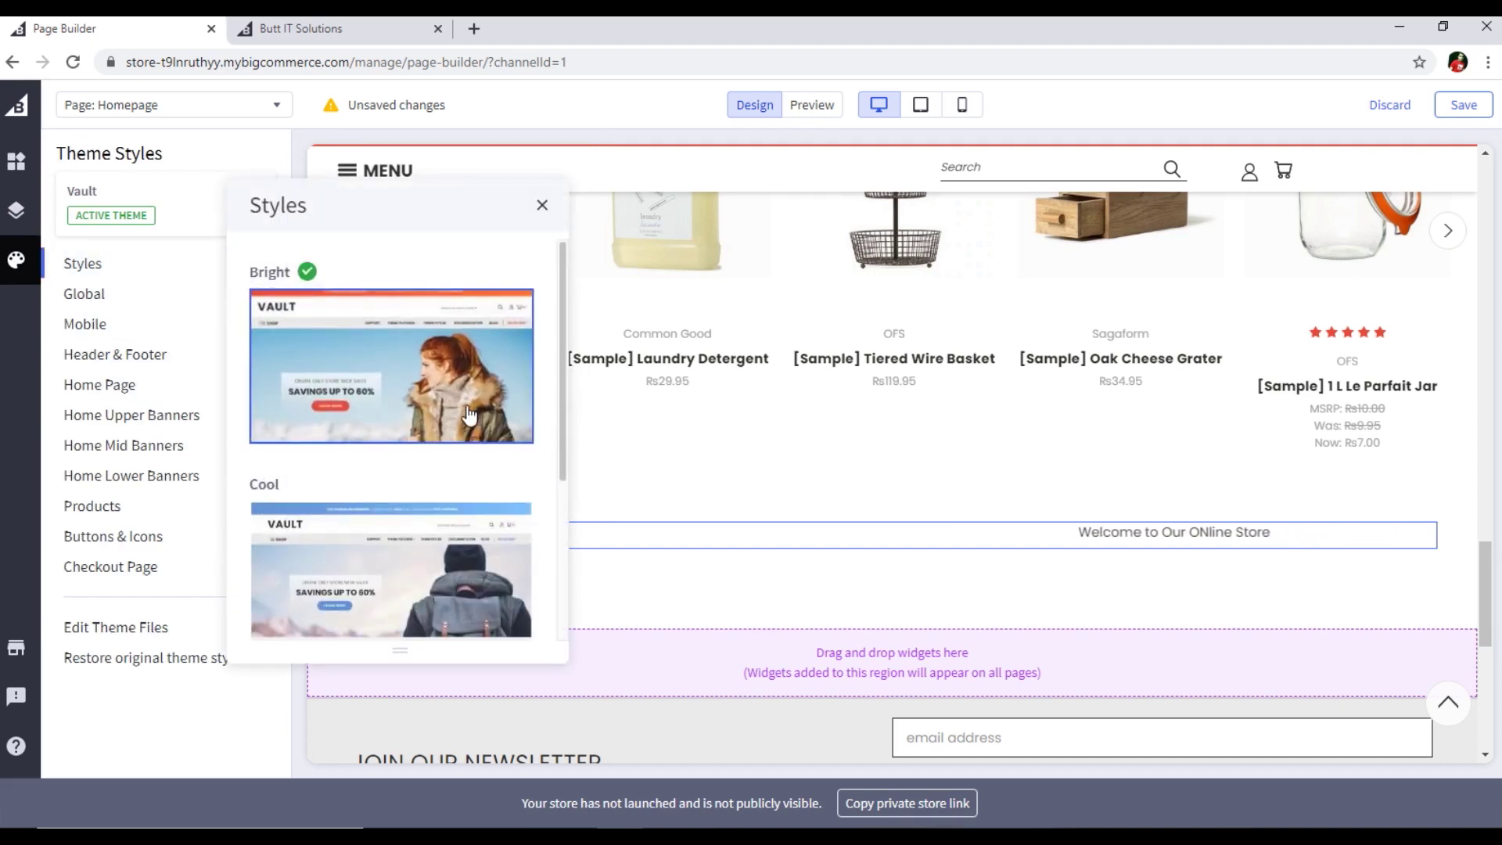
scroll(407, 545, "down", 2)
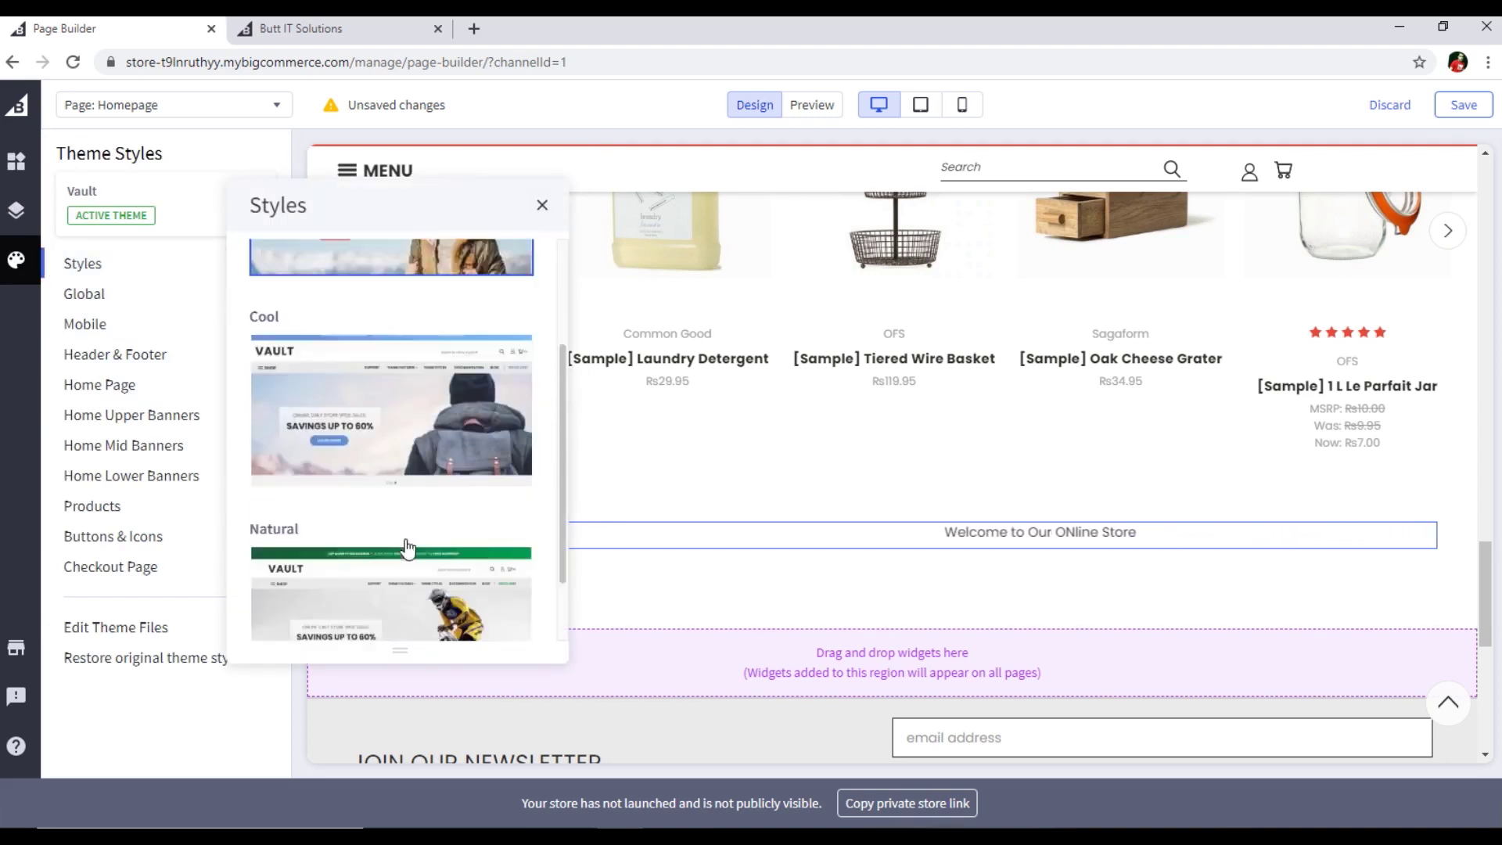
scroll(407, 546, "down", 1)
left_click(374, 508)
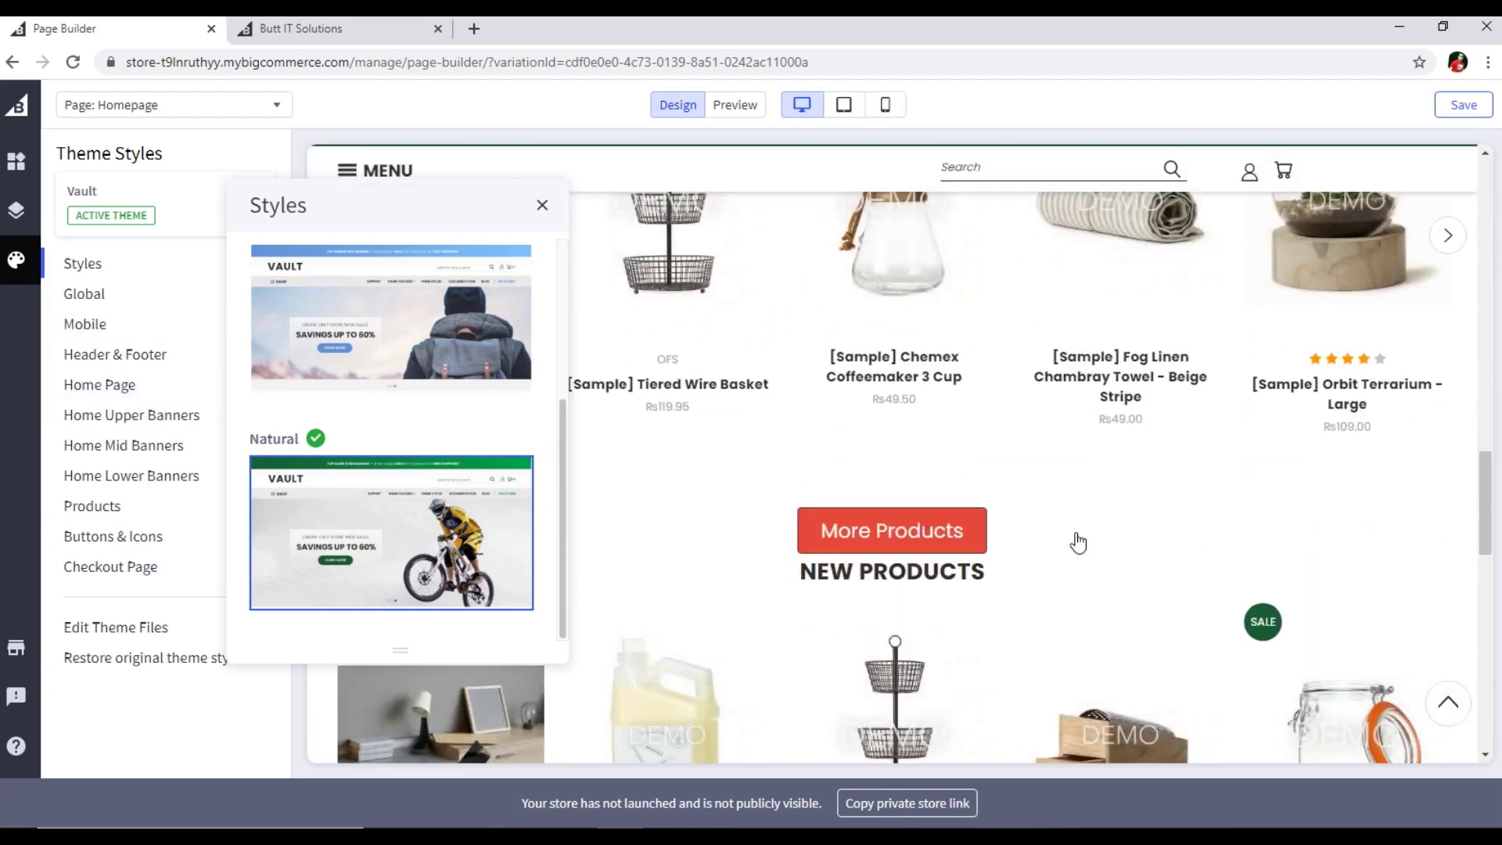
Revert to the Bright style and show Global settings with Primary Color #E74C3C
scroll(1073, 536, "down", 5)
scroll(1213, 543, "up", 2)
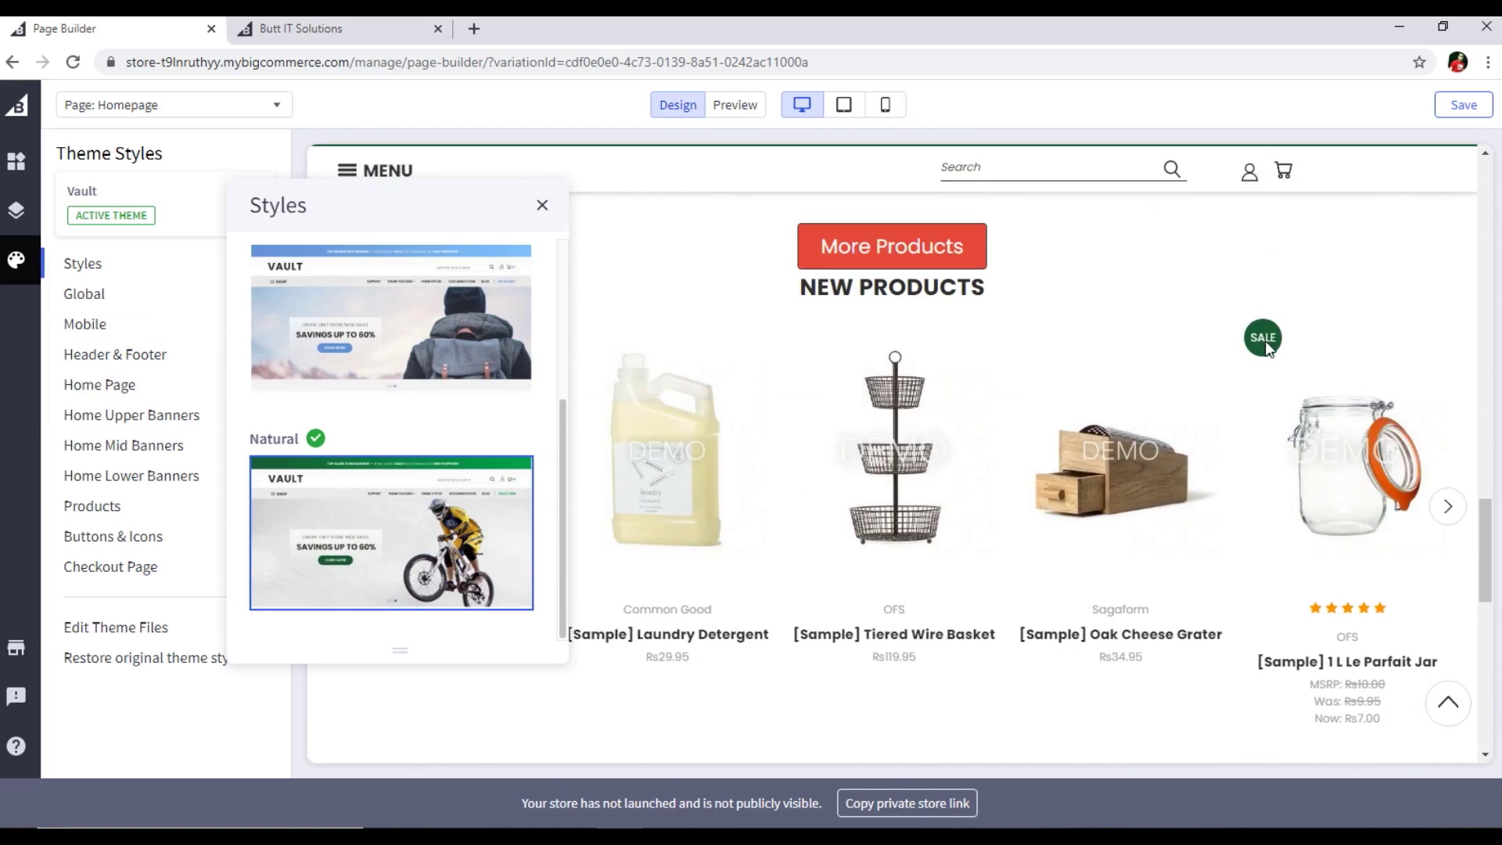
scroll(1282, 565, "down", 5)
scroll(1265, 518, "up", 5)
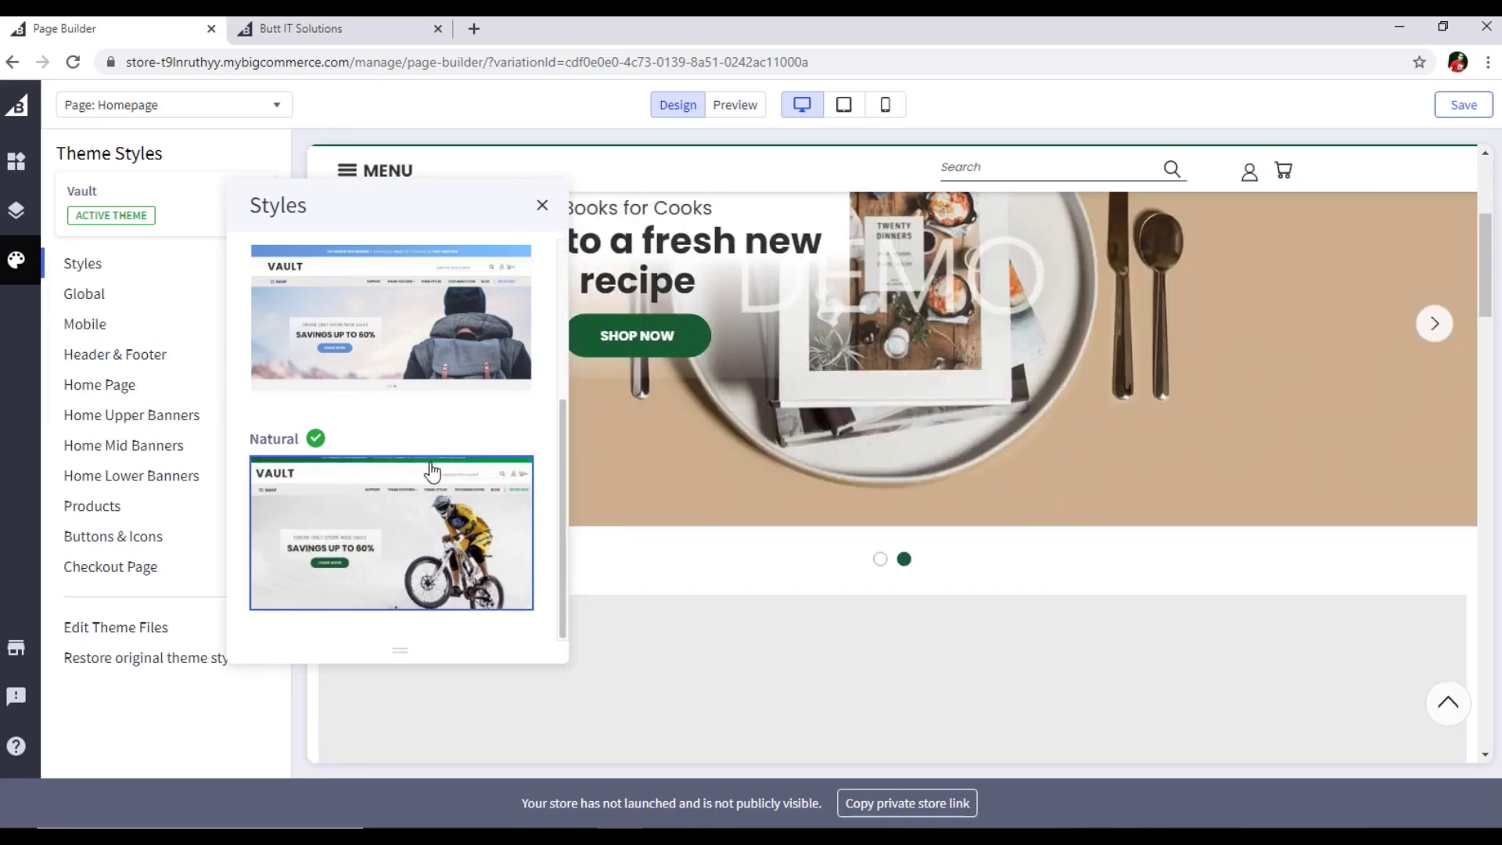
scroll(425, 478, "up", 3)
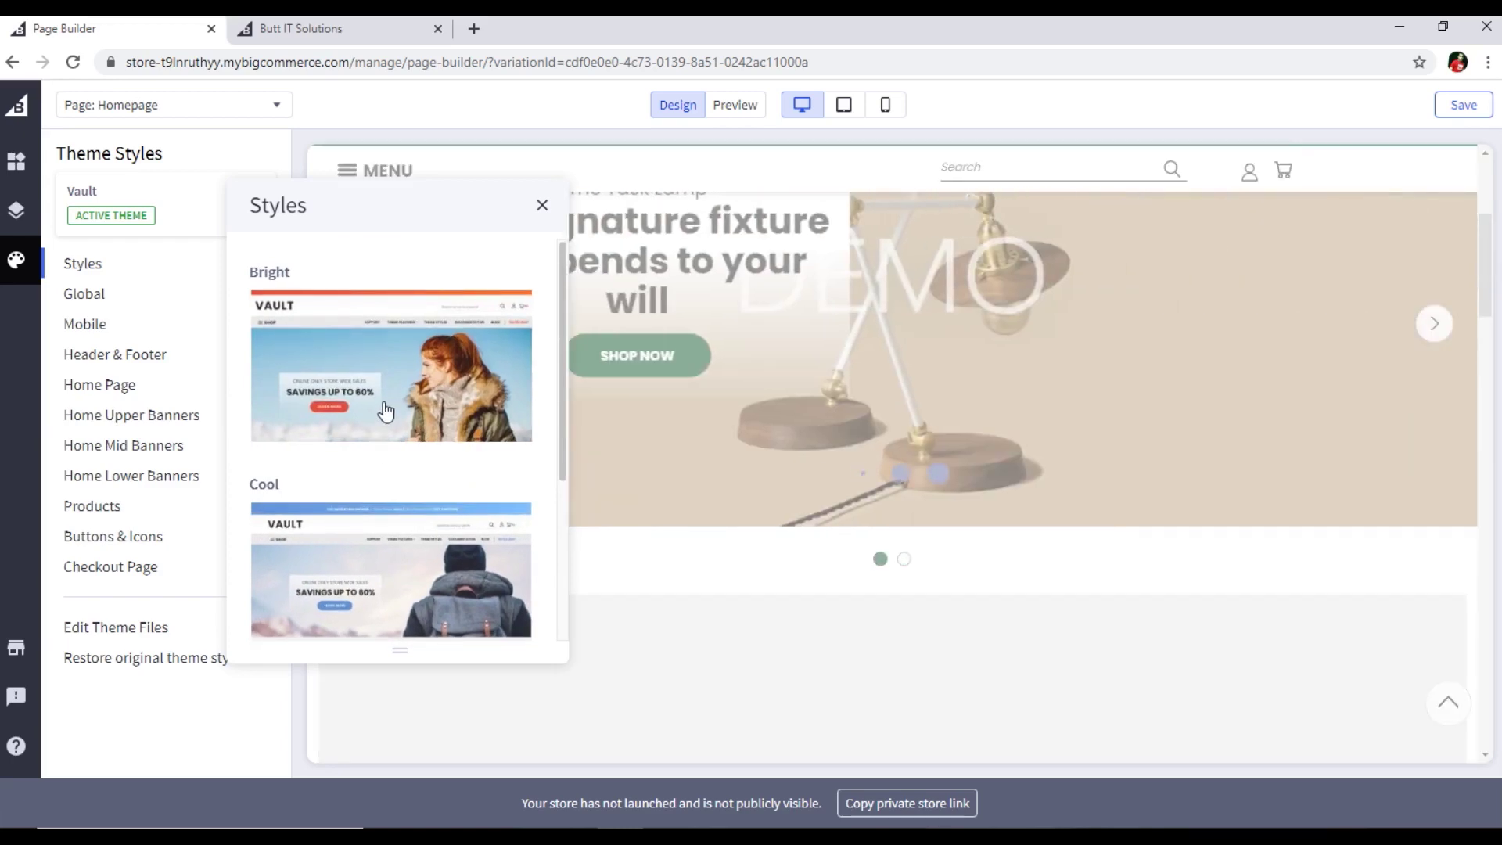
left_click(385, 411)
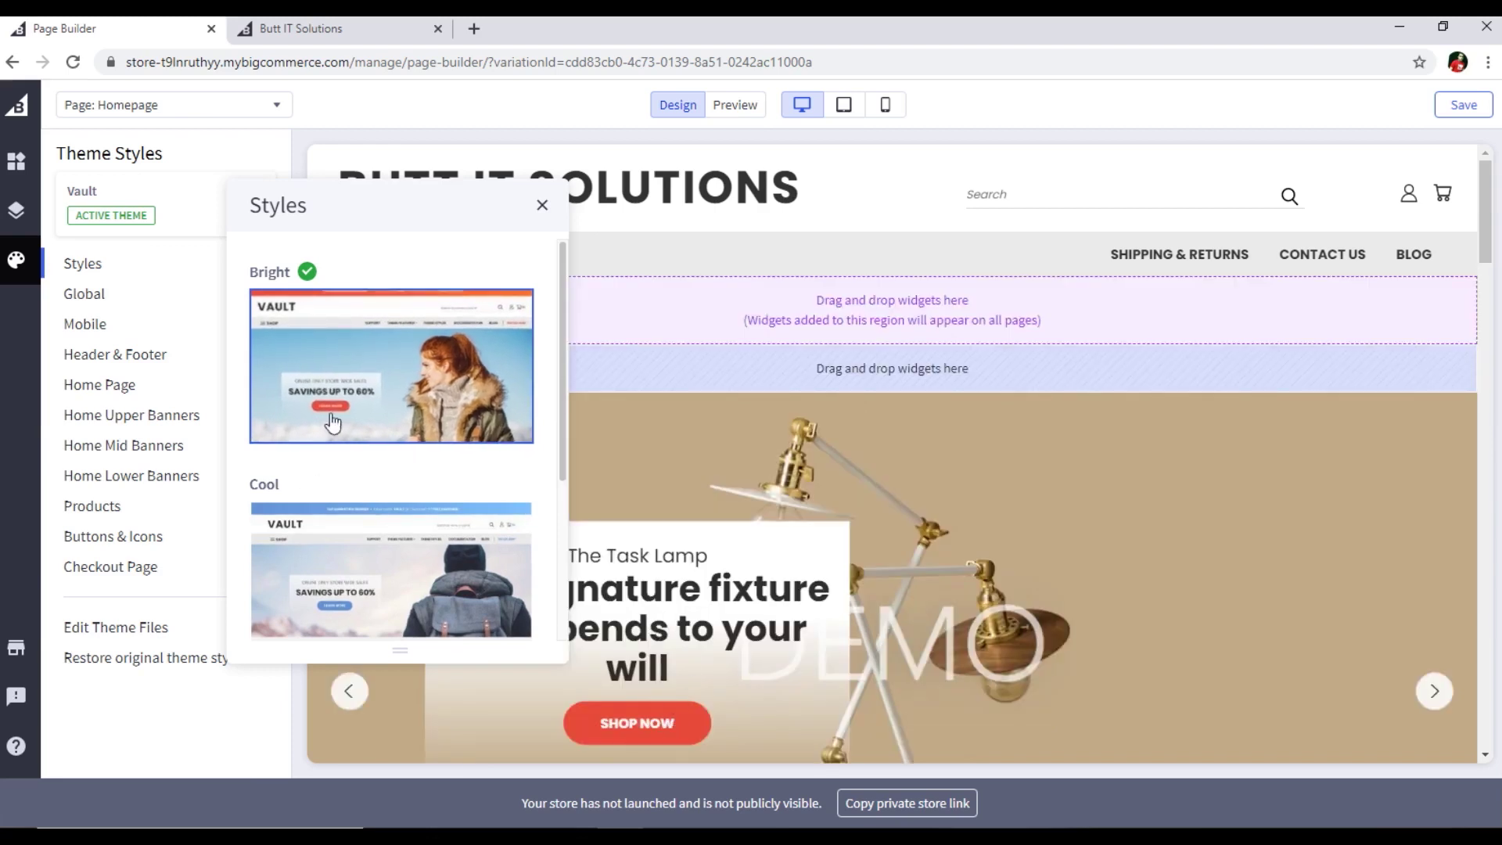
left_click(119, 299)
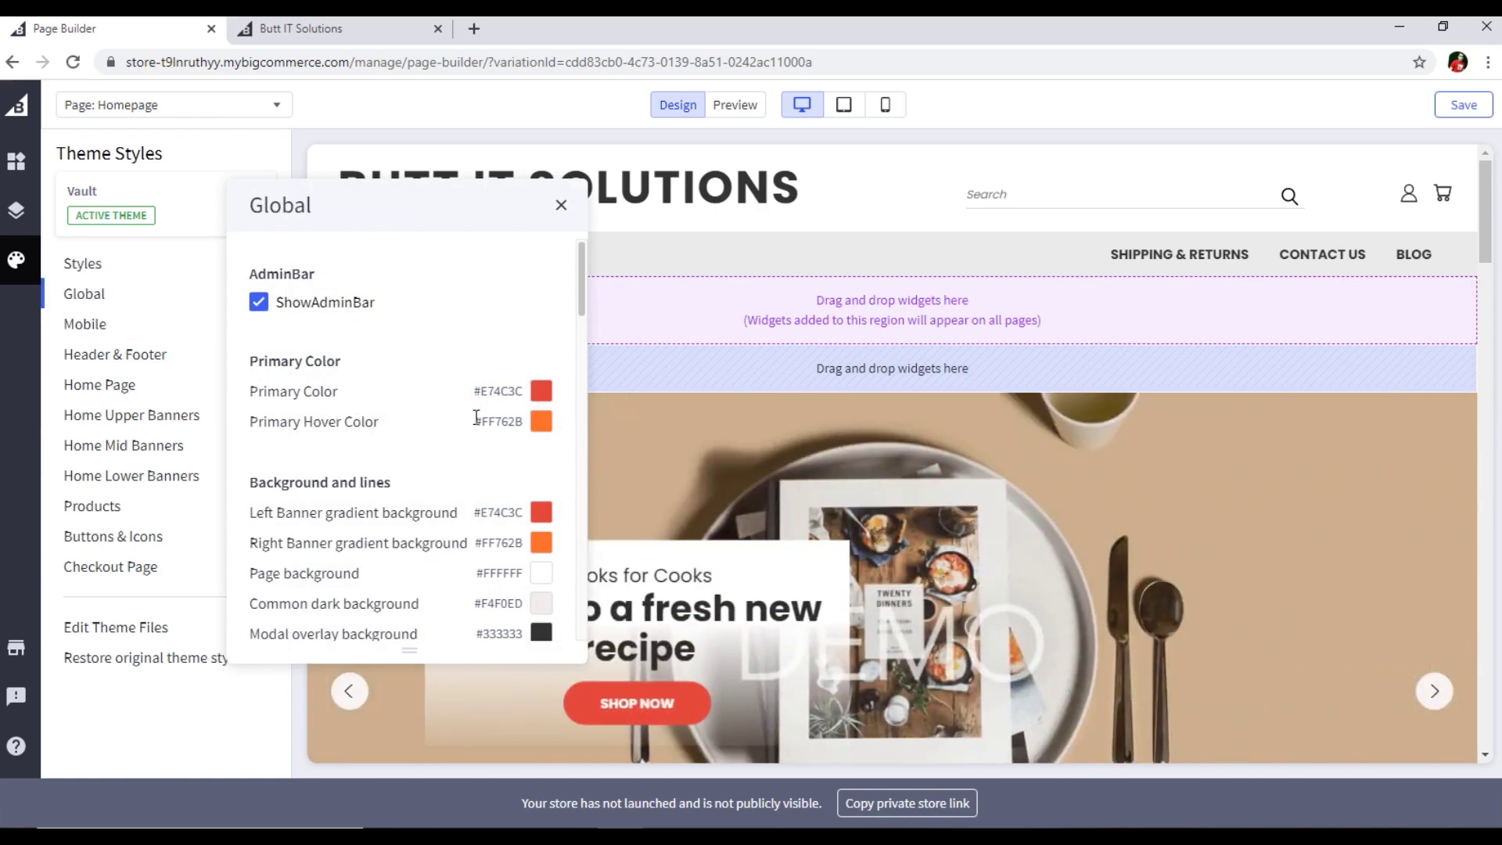
In Header & Footer, set Logo position to Center and Logo text color to red #E74C3C
left_click(140, 356)
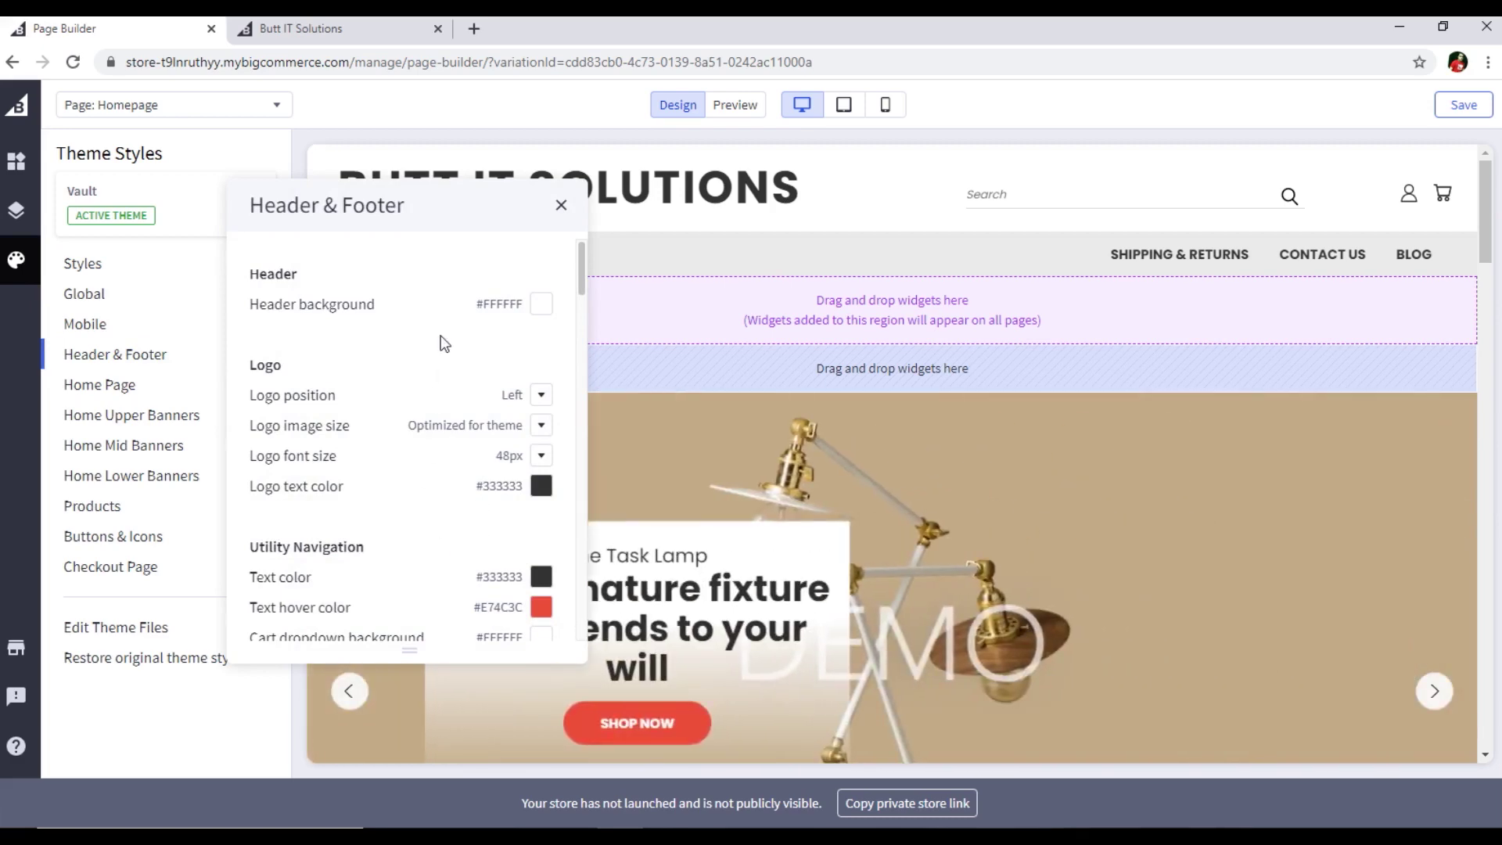
left_click(545, 401)
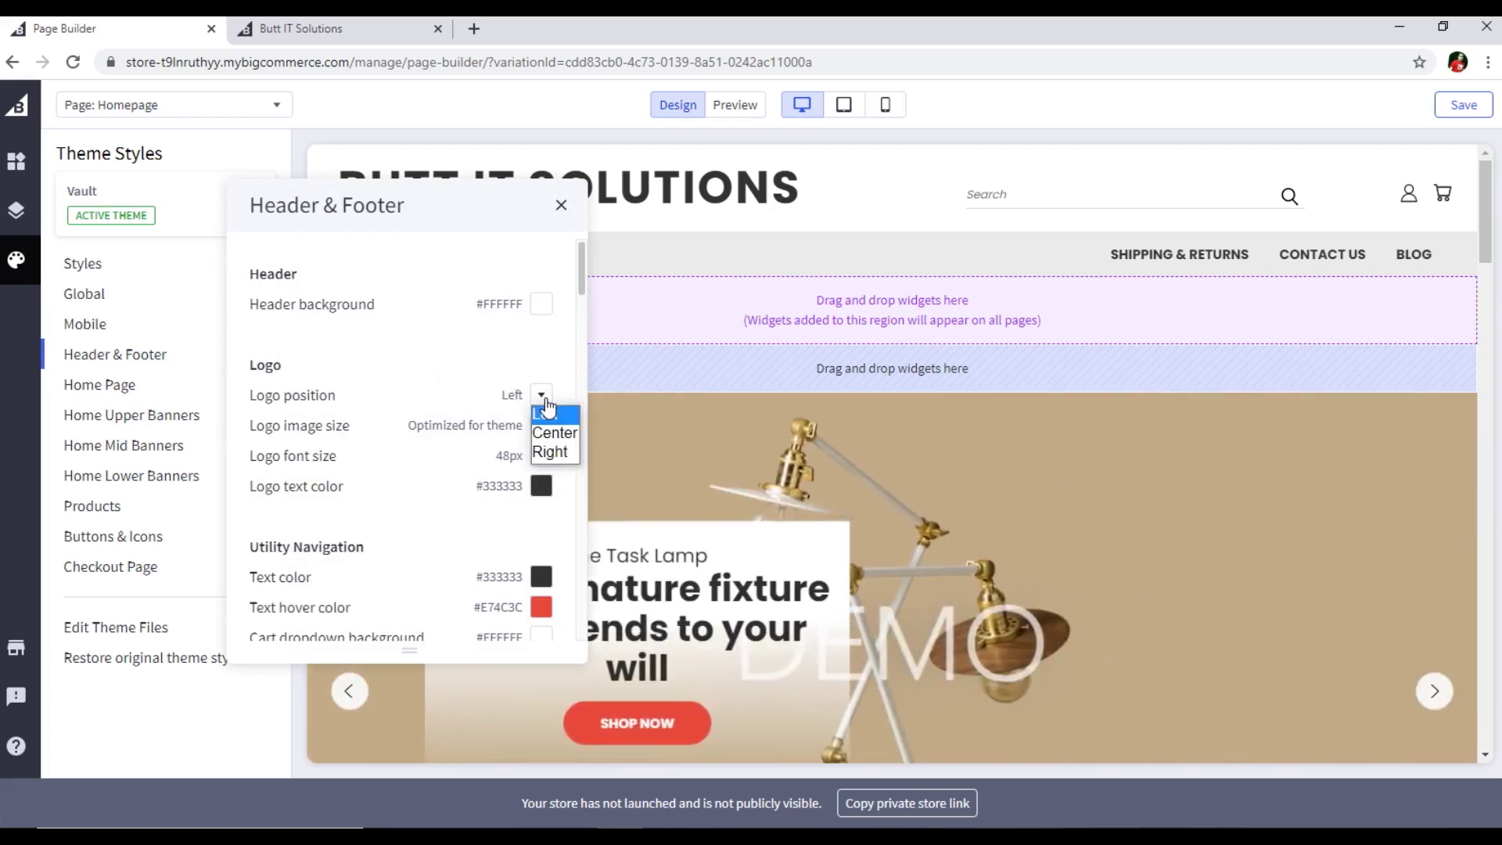
left_click(556, 435)
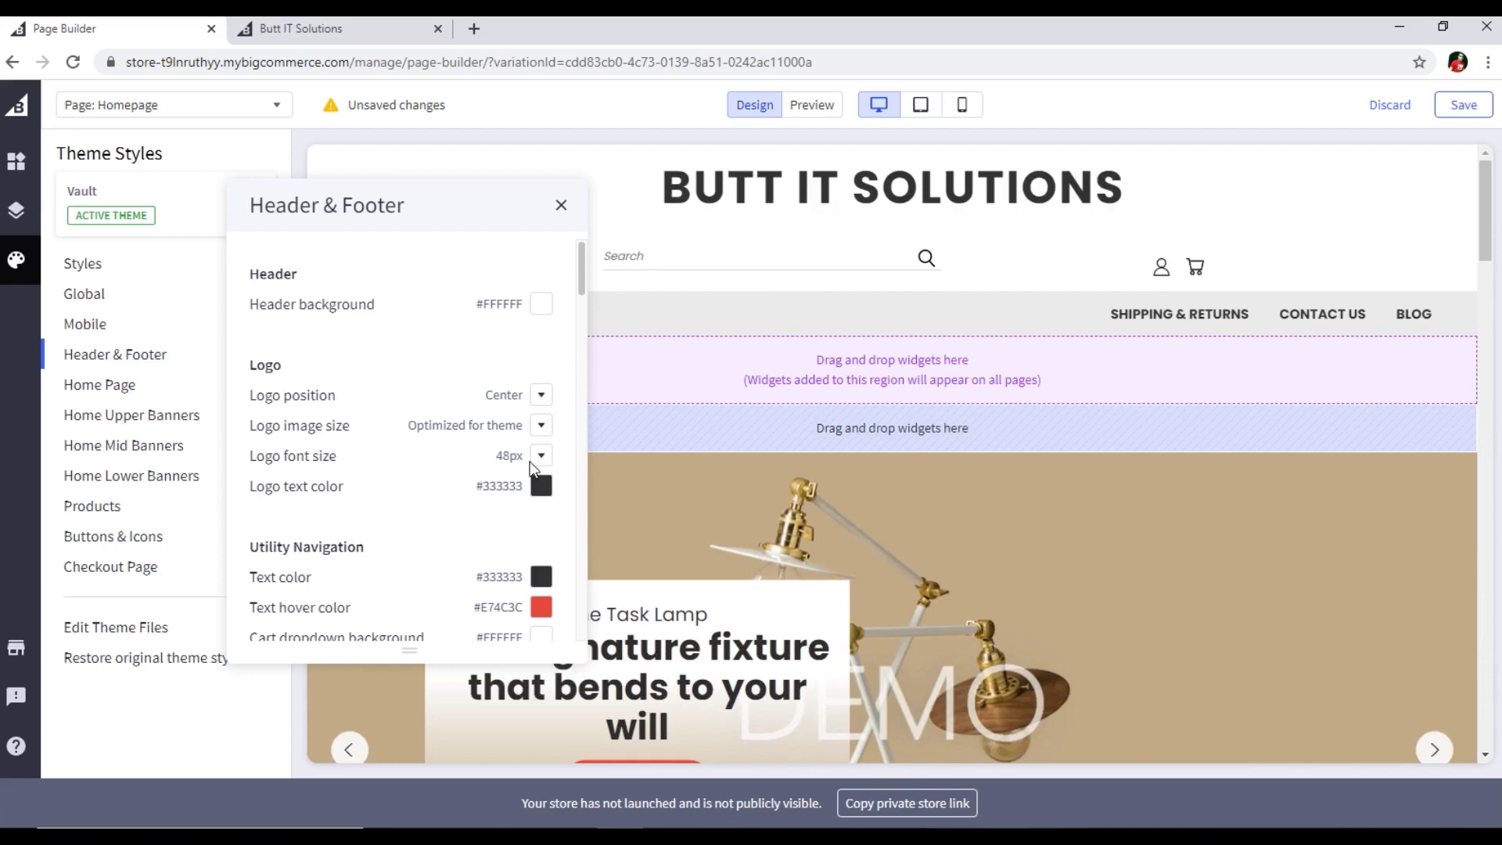
left_click(540, 486)
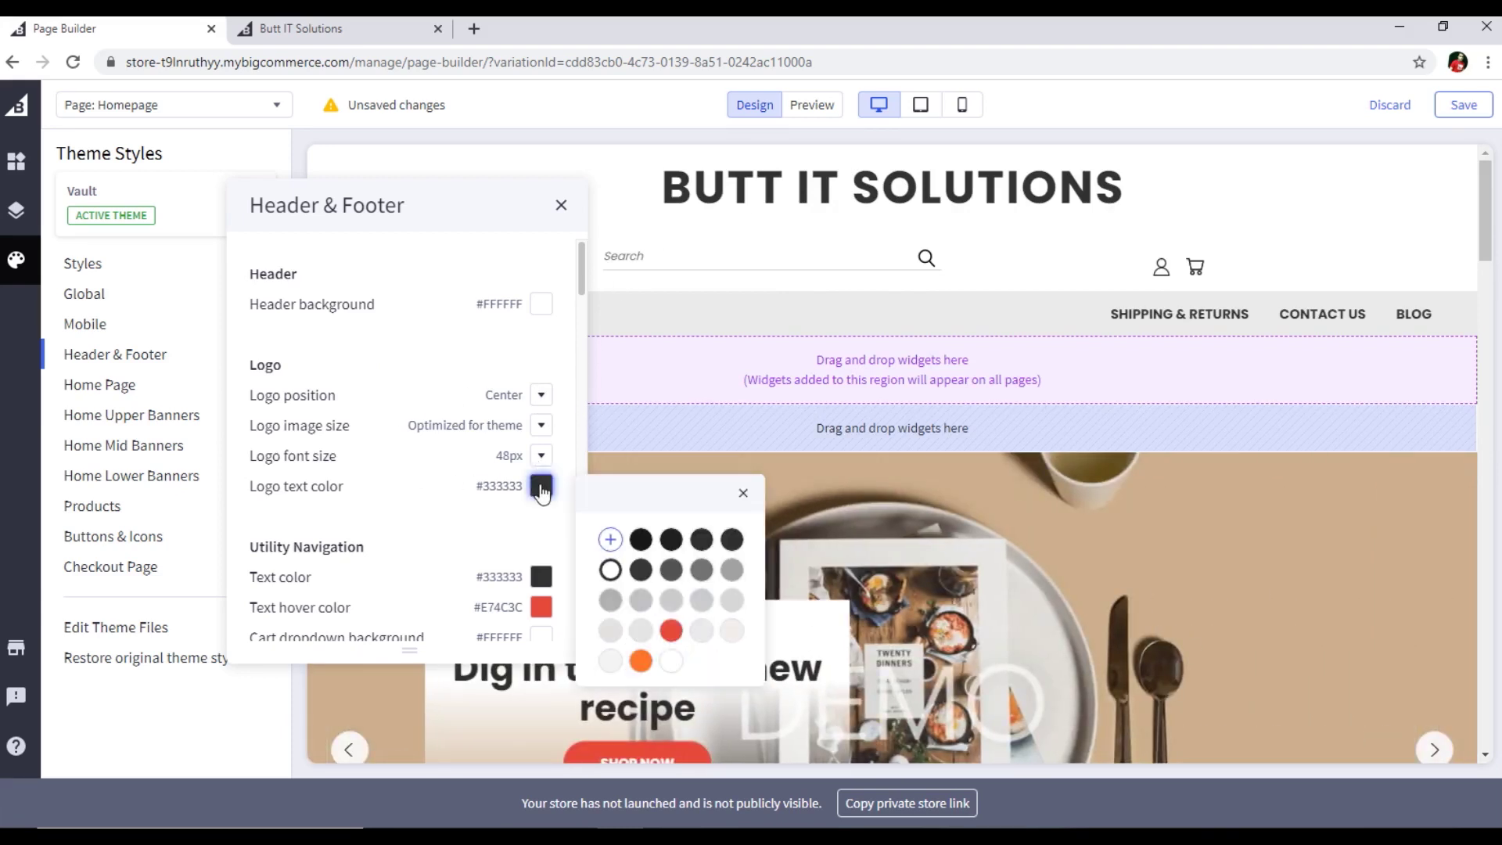
left_click(672, 632)
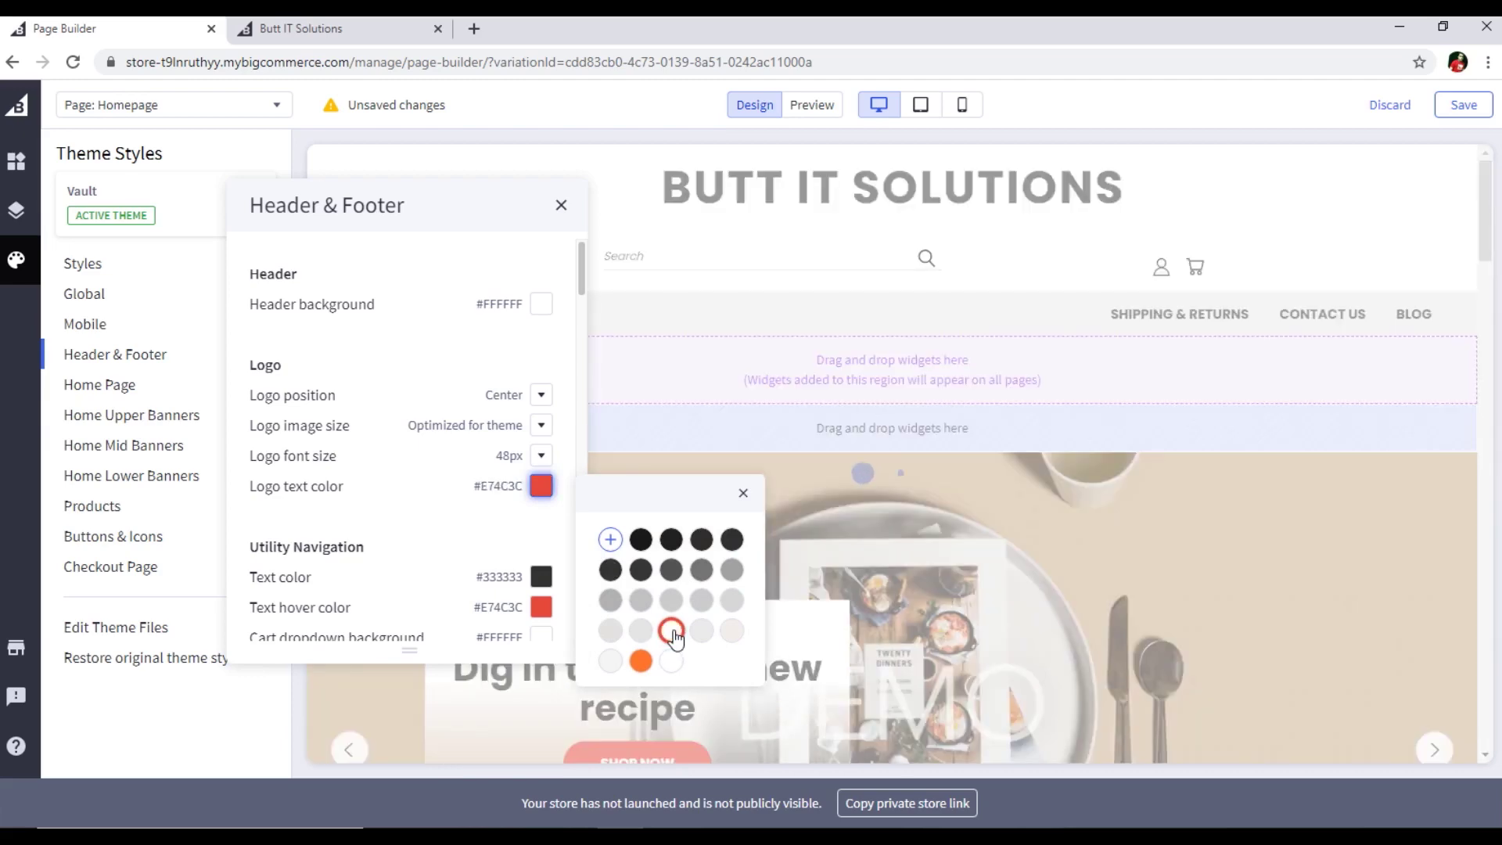